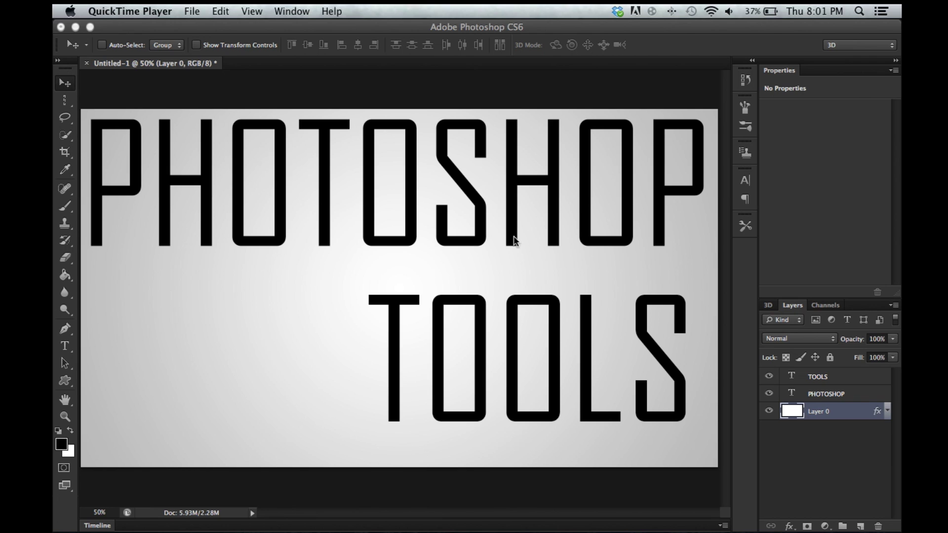
Step: Select the TOOLS text layer and drag the text left, then back to its original spot
click(851, 378)
click(839, 383)
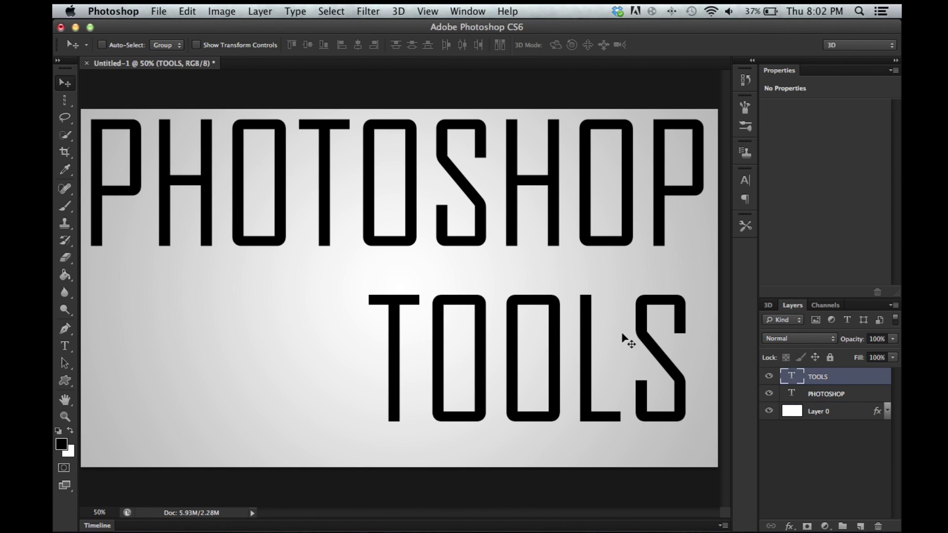
drag(623, 336, 599, 336)
Step: Draw a rectangular marquee selection left of the TOOLS text
click(66, 105)
click(66, 104)
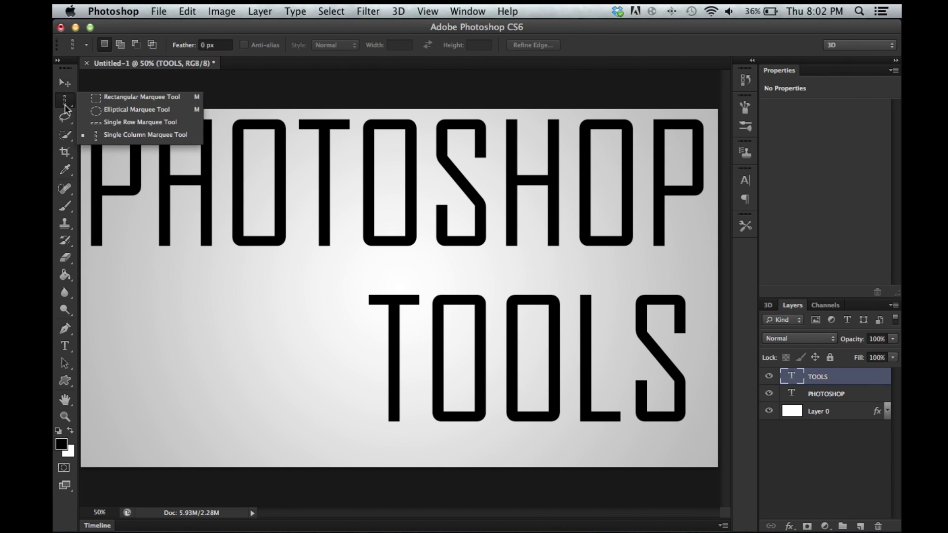
click(66, 105)
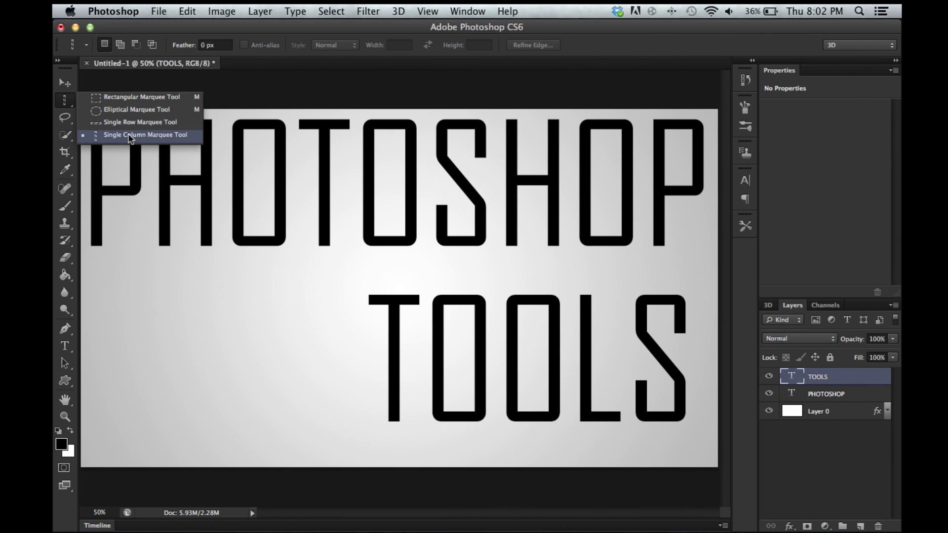
click(124, 98)
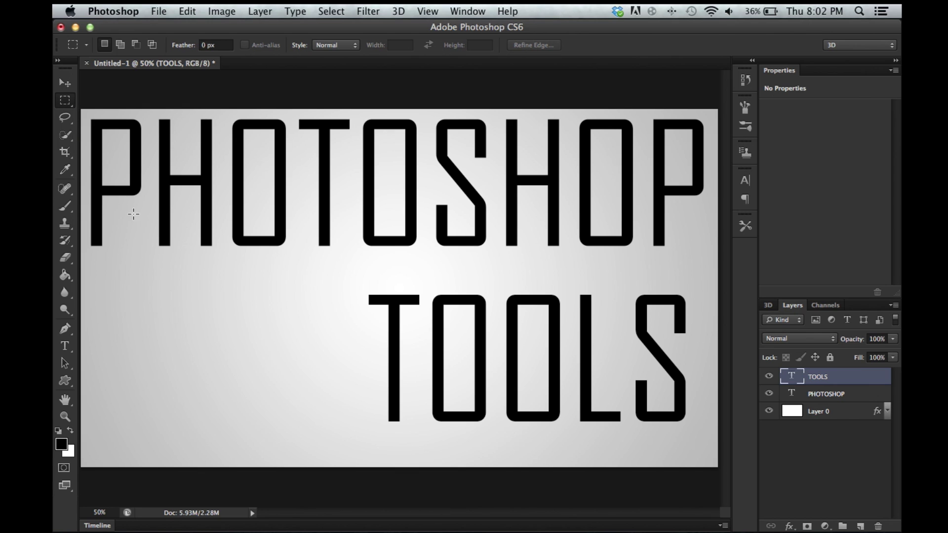
drag(104, 275, 348, 412)
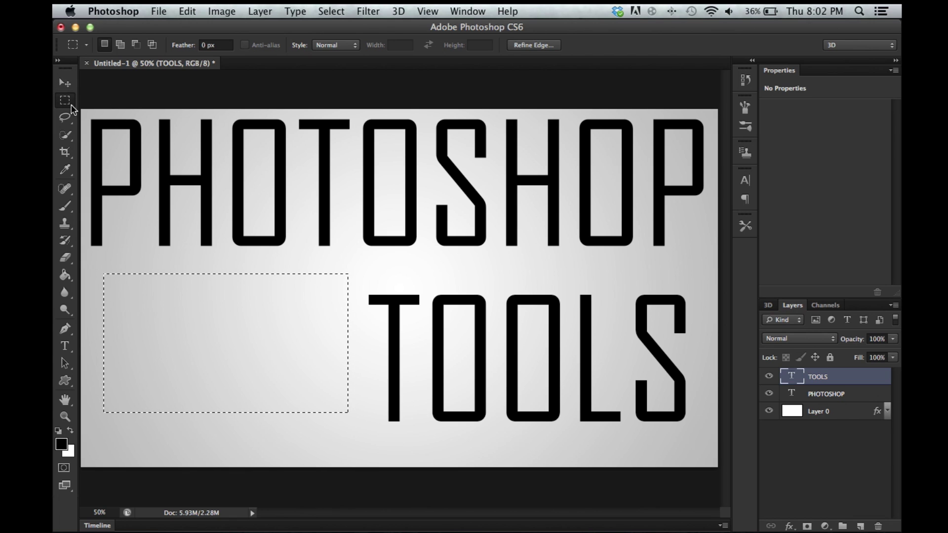
Step: Draw an elliptical and then a circular selection on the canvas, clearing each one
right_click(65, 100)
click(99, 110)
drag(143, 263, 314, 305)
click(242, 319)
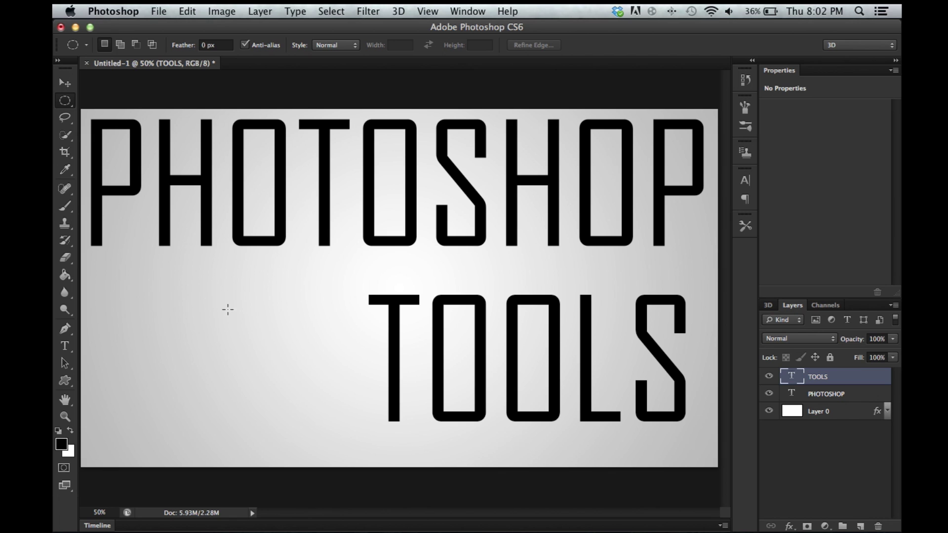
drag(193, 281, 303, 440)
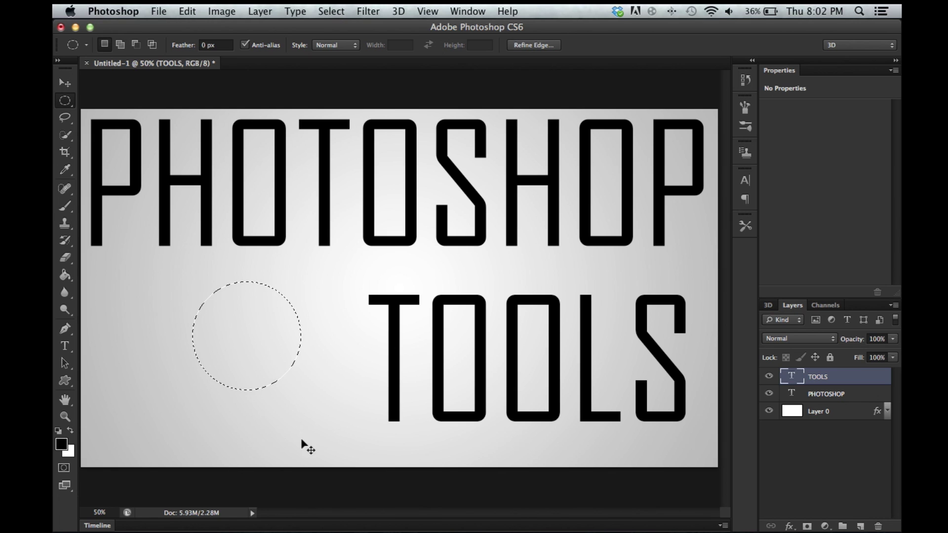
click(302, 439)
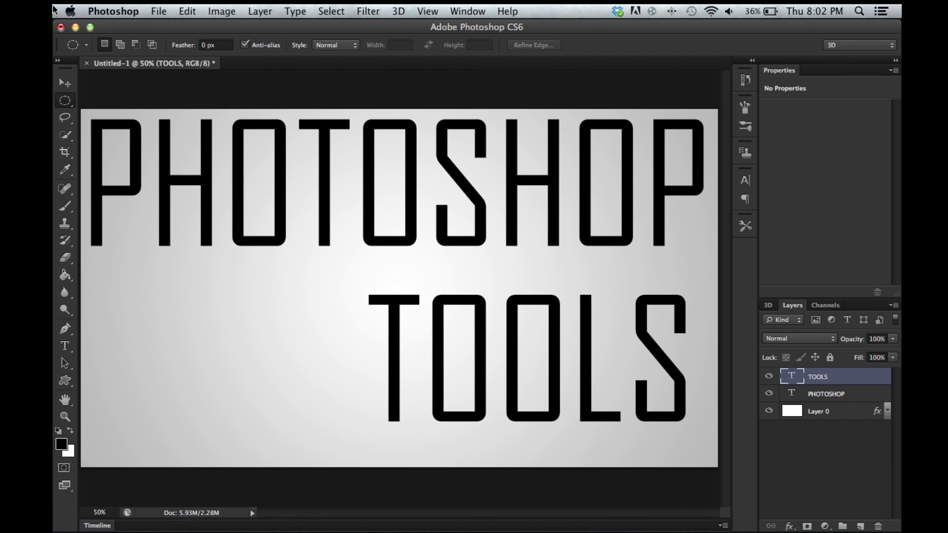
Step: Make single-row marquee selections across the canvas and through PHOTOSHOP
drag(68, 103, 143, 125)
drag(163, 256, 346, 194)
drag(322, 271, 322, 322)
drag(321, 232, 322, 253)
key(super+d)
drag(308, 204, 304, 172)
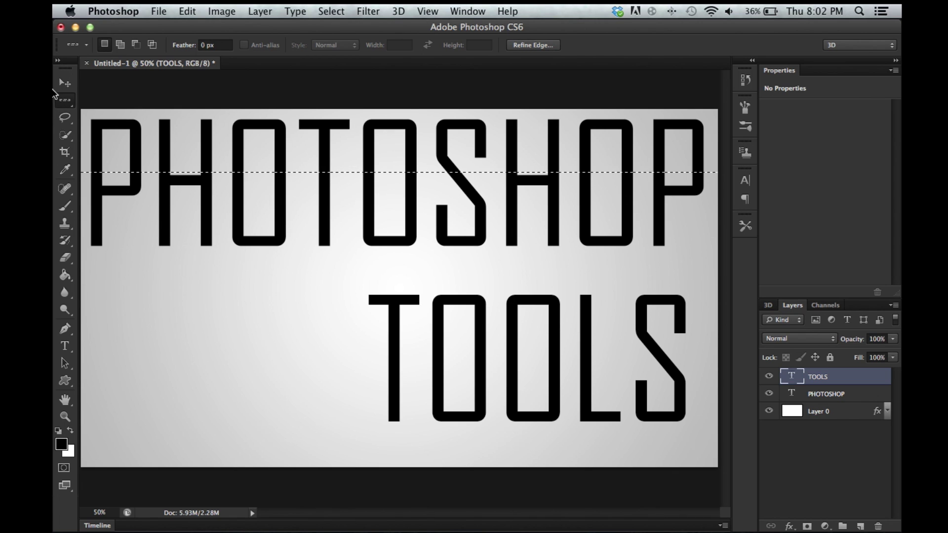
Step: Select a one-pixel column through PHOTOSHOP instead, then bring up the lasso variants
drag(64, 100, 148, 137)
click(305, 168)
drag(64, 116, 67, 122)
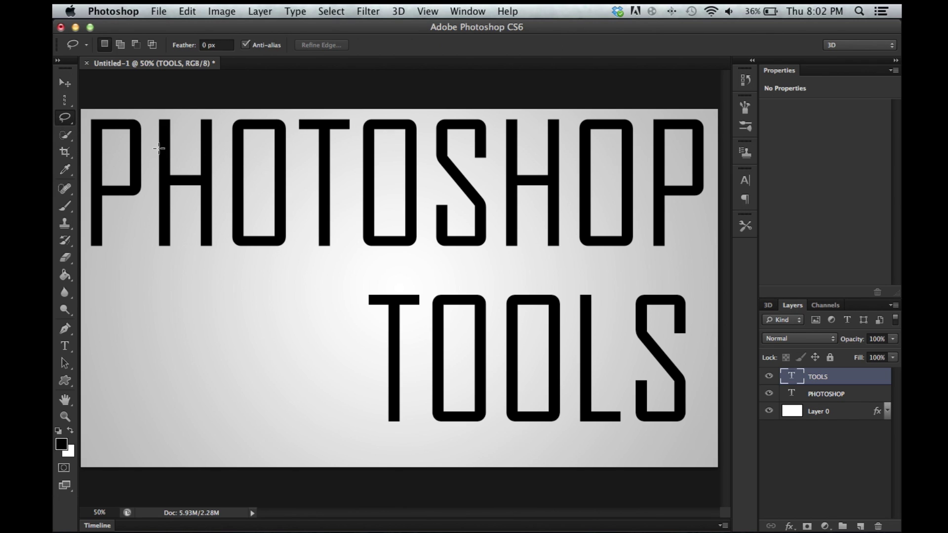
mouse_move(160, 159)
mouse_down()
mouse_move(162, 239)
mouse_move(177, 252)
mouse_move(275, 247)
mouse_move(267, 163)
mouse_move(206, 130)
mouse_move(123, 156)
mouse_move(100, 246)
mouse_move(242, 390)
mouse_move(382, 354)
mouse_move(412, 217)
mouse_move(480, 211)
mouse_move(506, 325)
mouse_move(356, 390)
mouse_move(259, 183)
mouse_move(156, 147)
mouse_up()
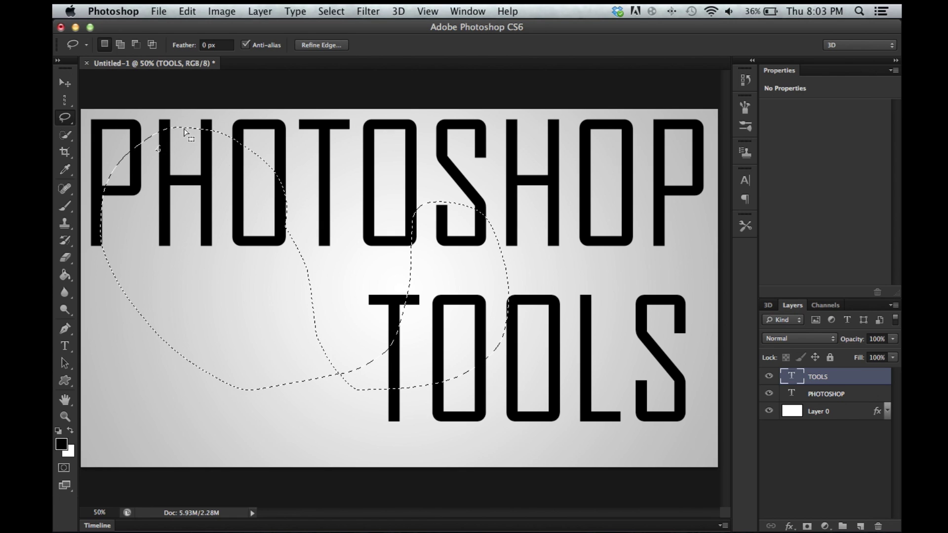
key(super+d)
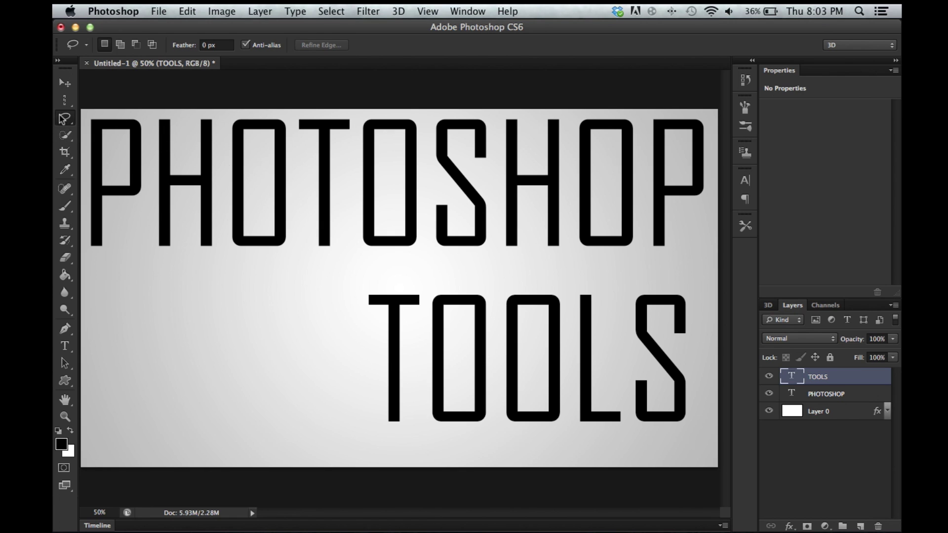
click(63, 119)
click(100, 127)
click(149, 145)
click(248, 298)
click(434, 184)
click(506, 312)
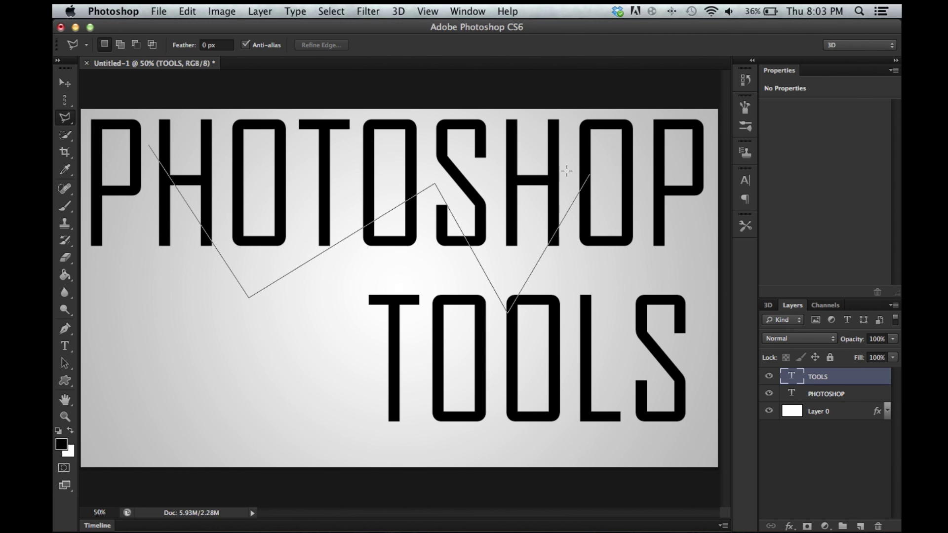
click(589, 173)
click(351, 136)
click(161, 178)
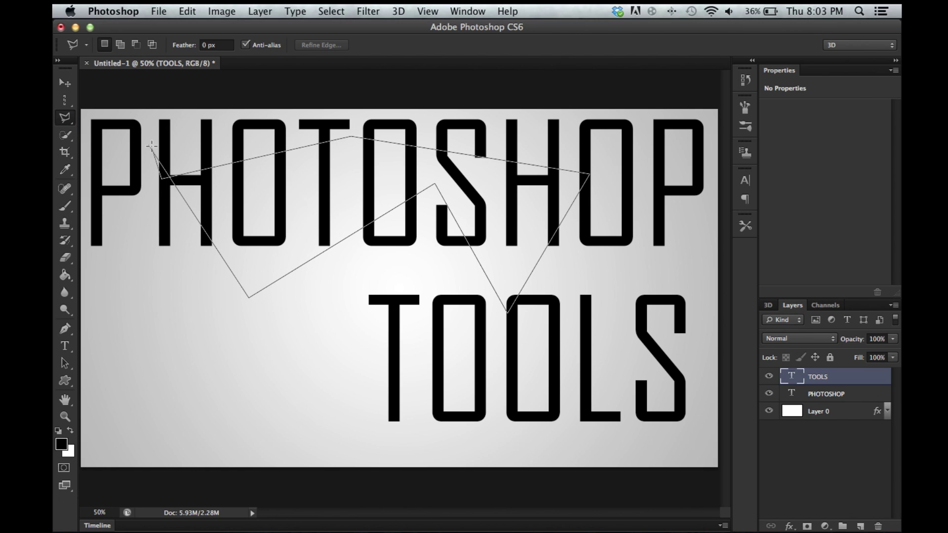
click(149, 146)
key(super+d)
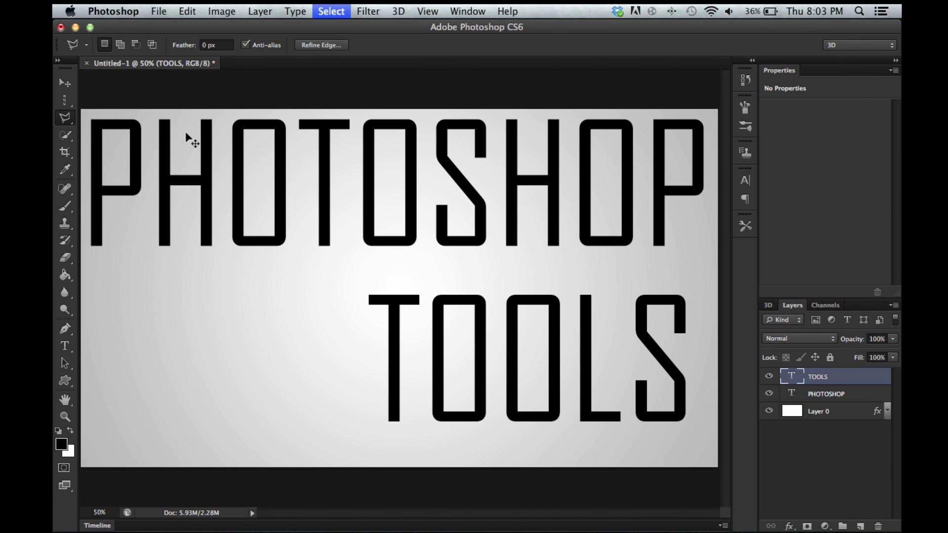
click(70, 120)
click(109, 140)
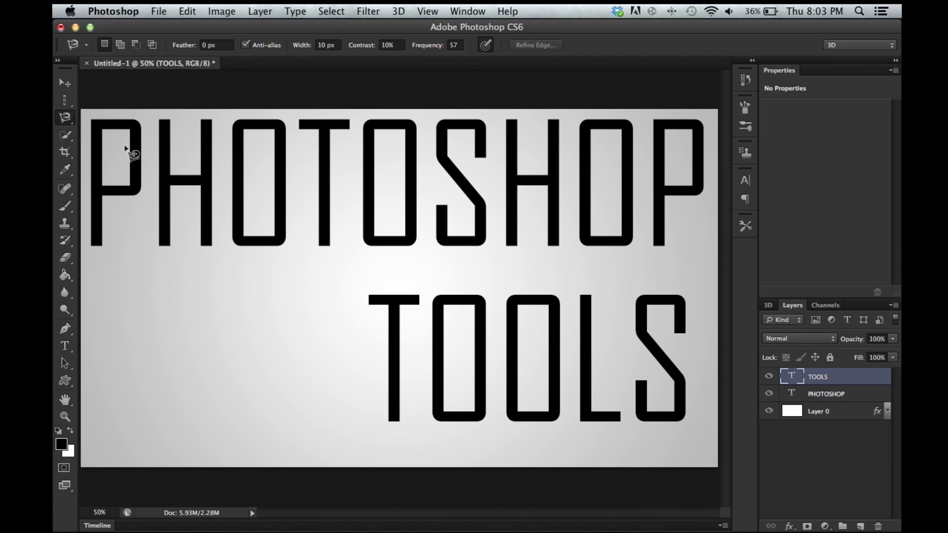
click(159, 125)
click(160, 244)
click(171, 245)
click(171, 187)
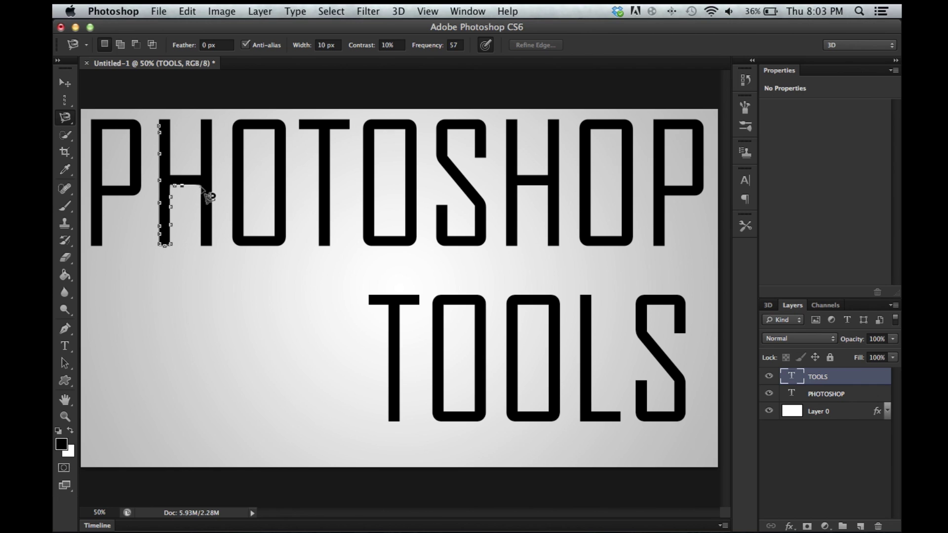
click(202, 245)
click(213, 244)
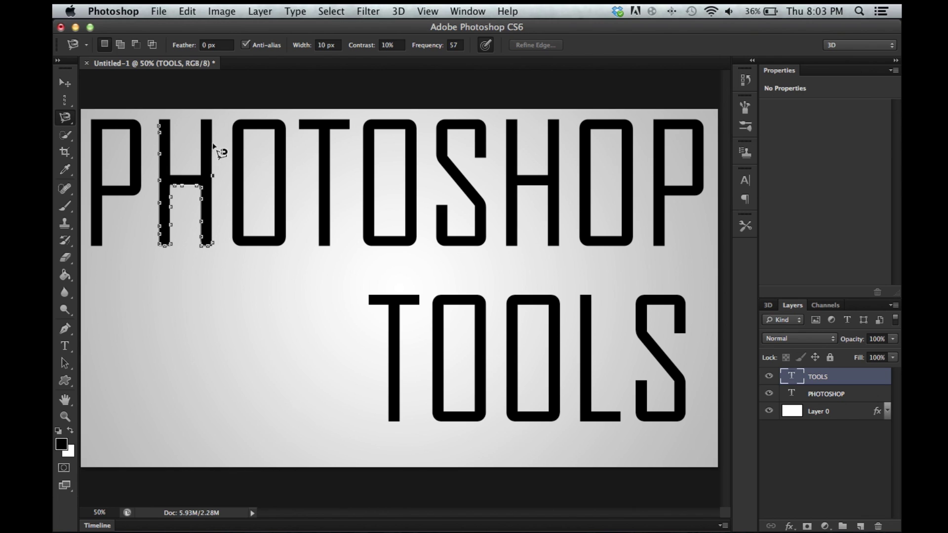
click(213, 120)
click(201, 119)
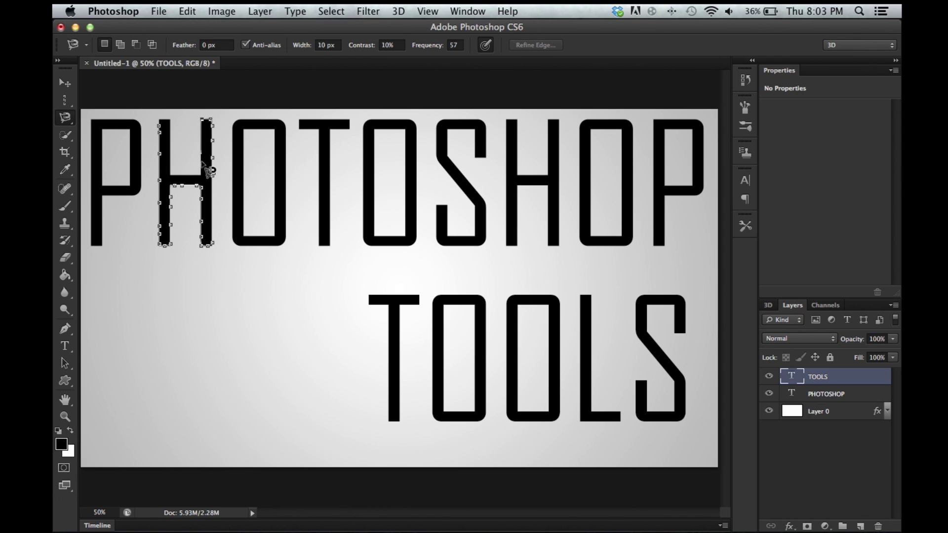
click(171, 174)
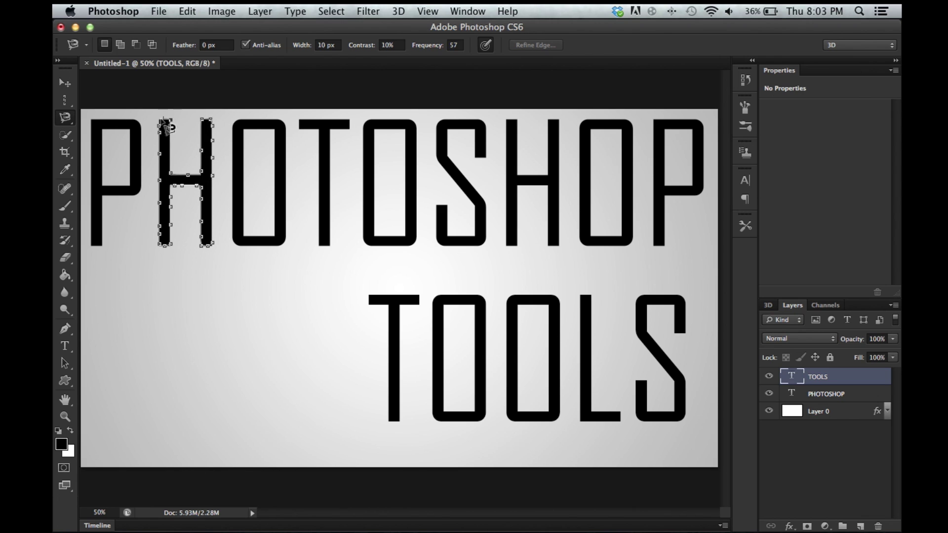
click(160, 120)
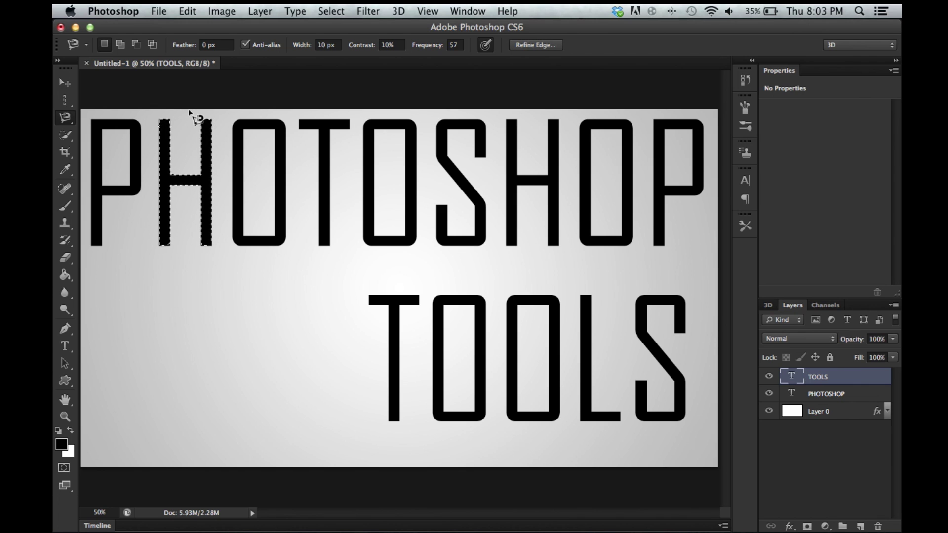
key(super+d)
click(60, 119)
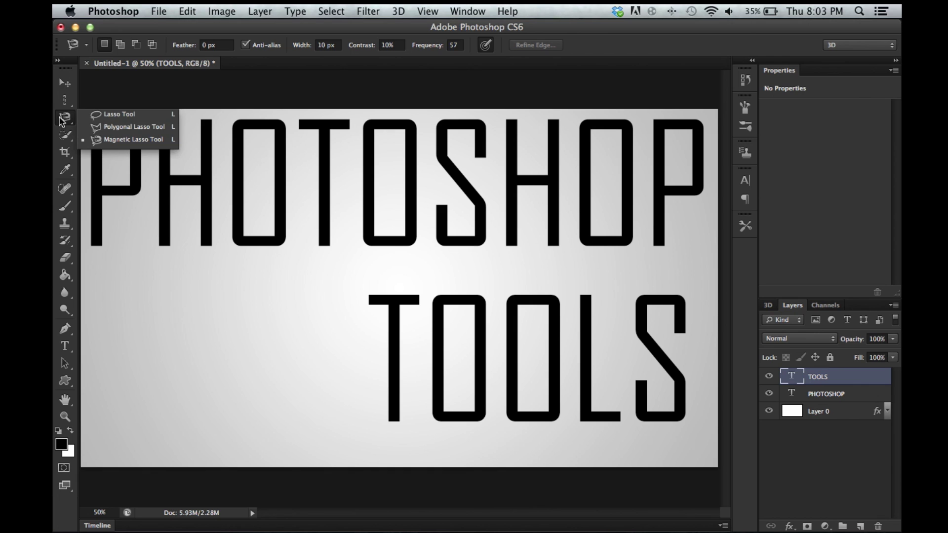
click(101, 116)
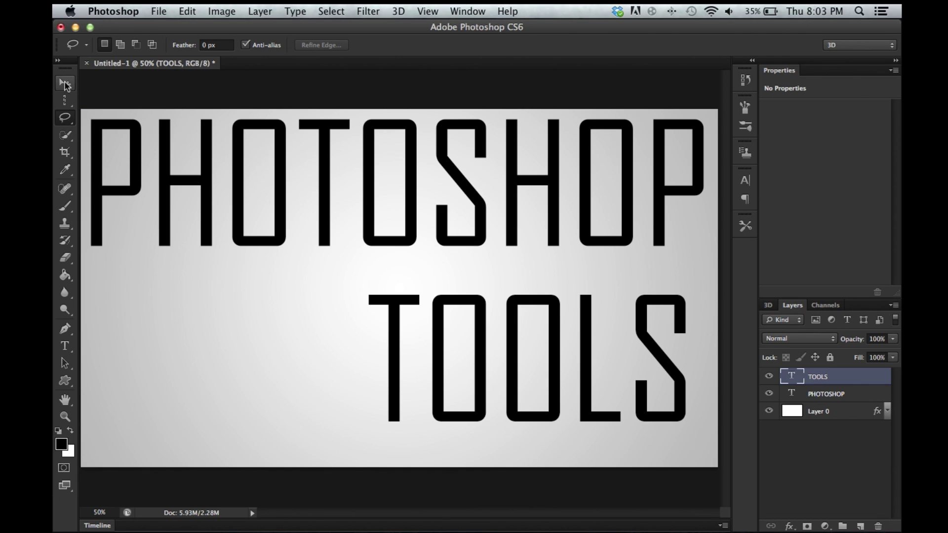
Step: Select the outline of the TOOLS letters, then deselect
click(66, 85)
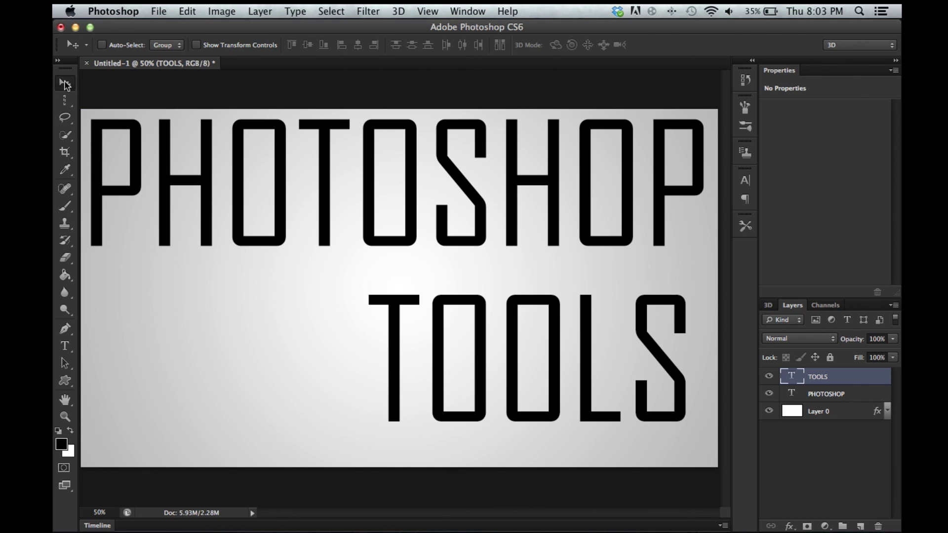
super+click(794, 380)
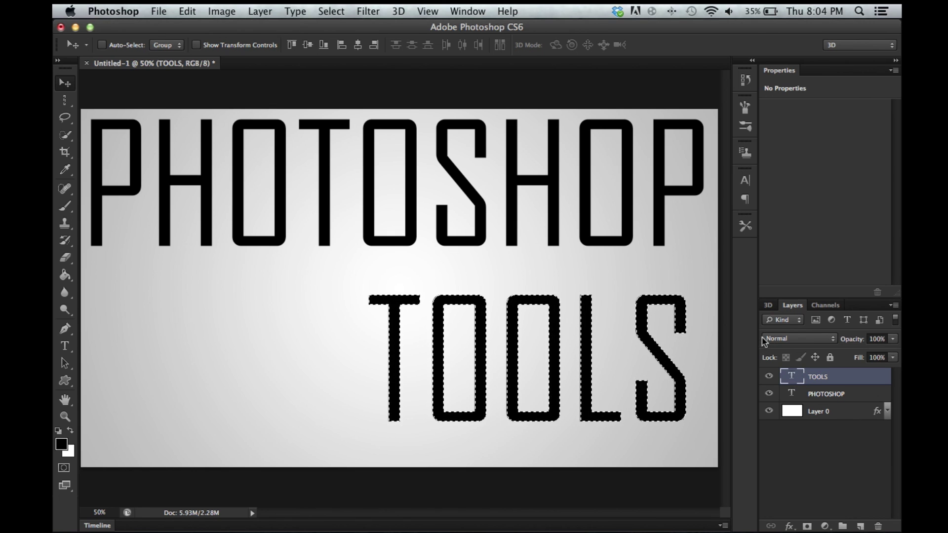
key(super+d)
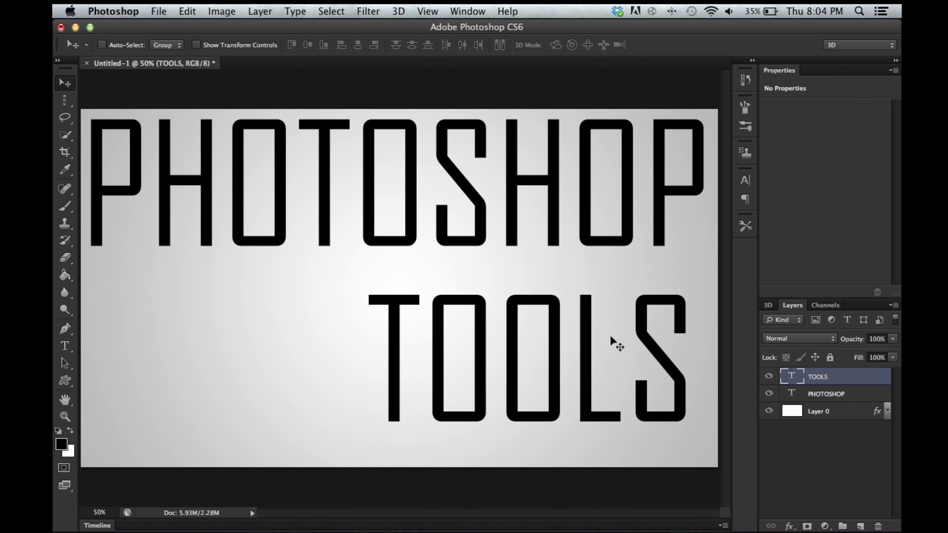
Step: Paint a Quick Selection along the top of the P and check the brush size settings
click(64, 136)
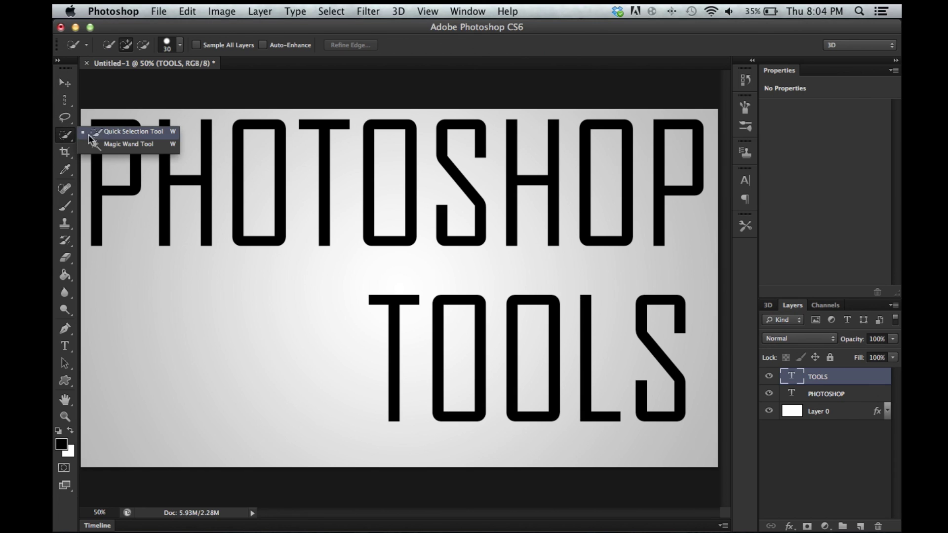
click(64, 140)
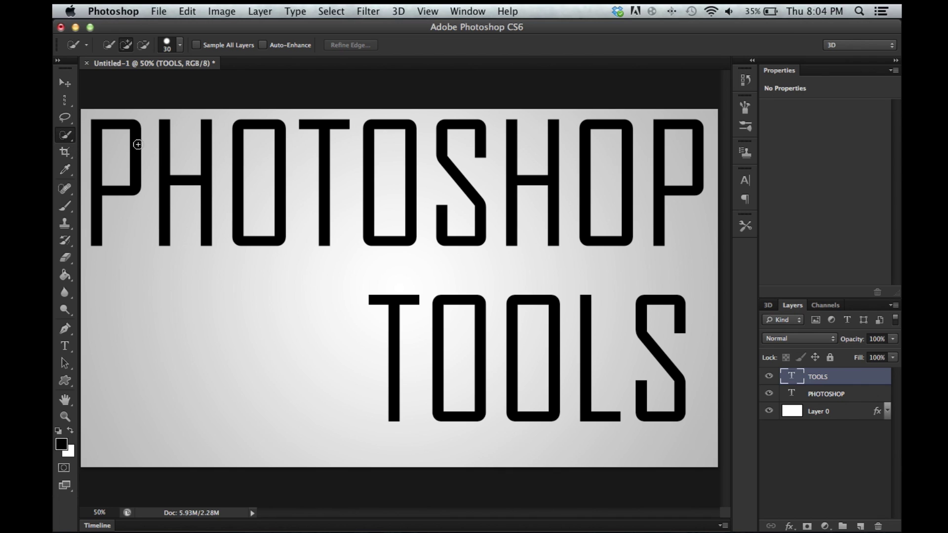
mouse_move(135, 171)
mouse_down()
mouse_move(124, 129)
mouse_move(102, 129)
mouse_move(100, 138)
mouse_up()
click(178, 52)
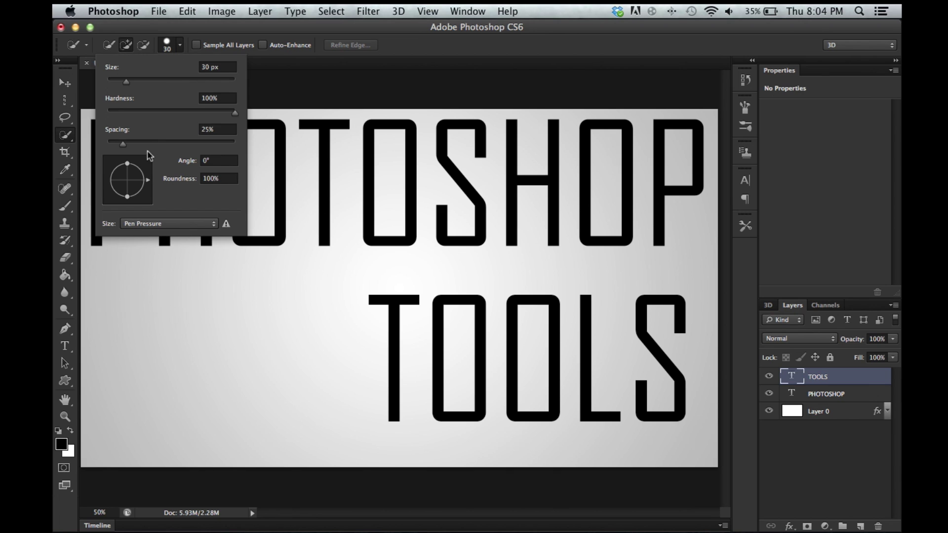
click(172, 50)
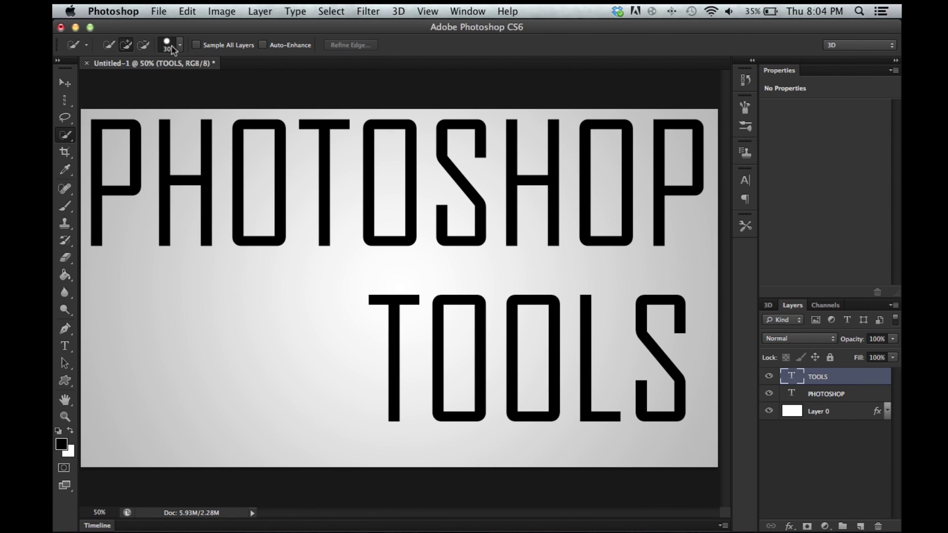
Step: Select the TOOLS letters by colour with the Magic Wand, then deselect
click(64, 135)
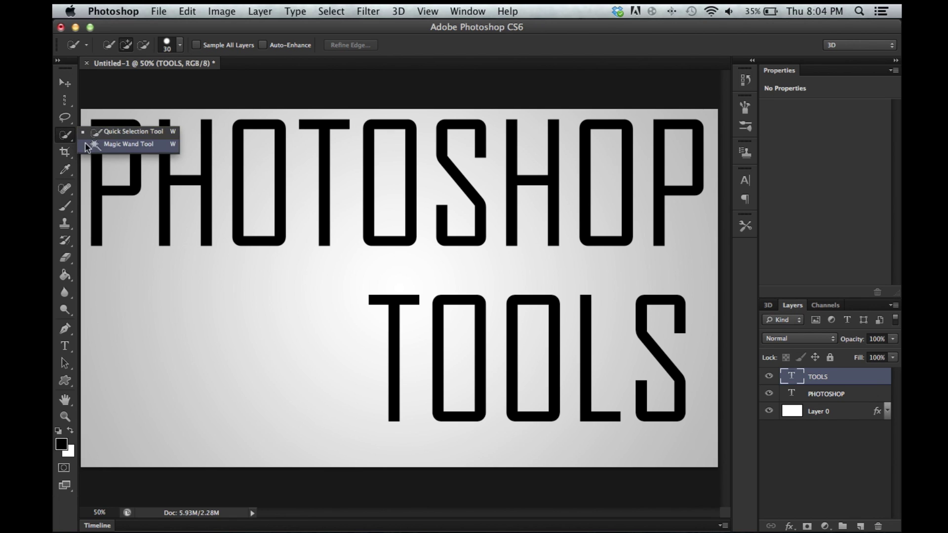
click(113, 142)
click(113, 144)
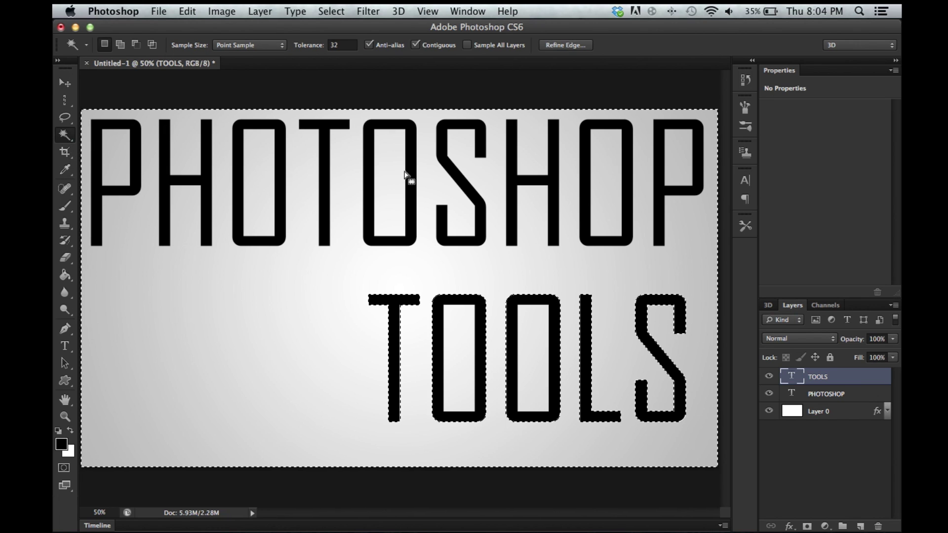
key(super+d)
Step: On the PHOTOSHOP layer, magic-wand the letter O, deselect, and return to Quick Selection
click(860, 398)
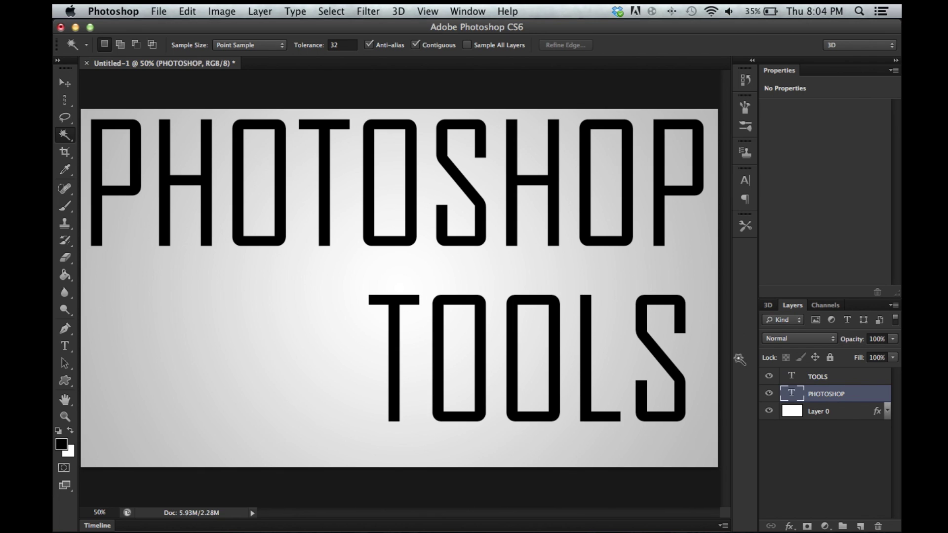
click(412, 216)
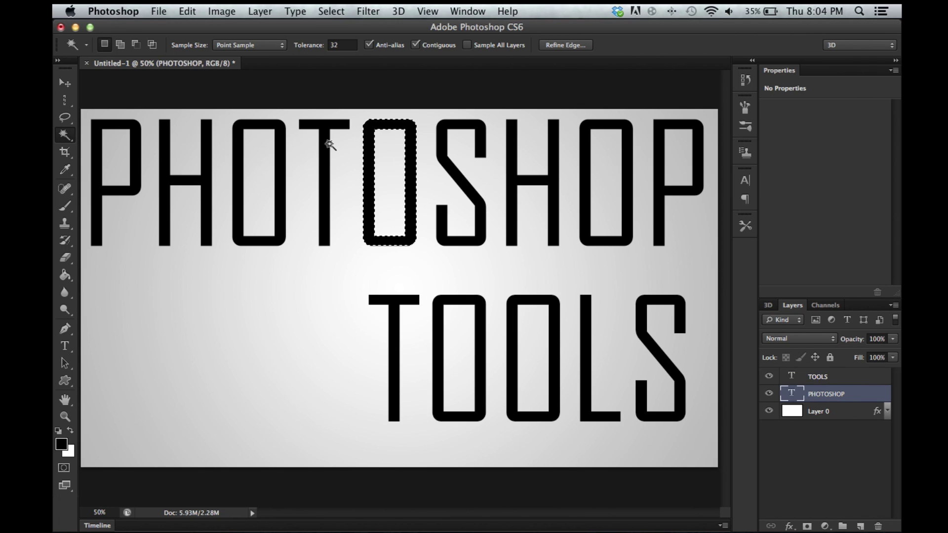
key(super+d)
click(60, 138)
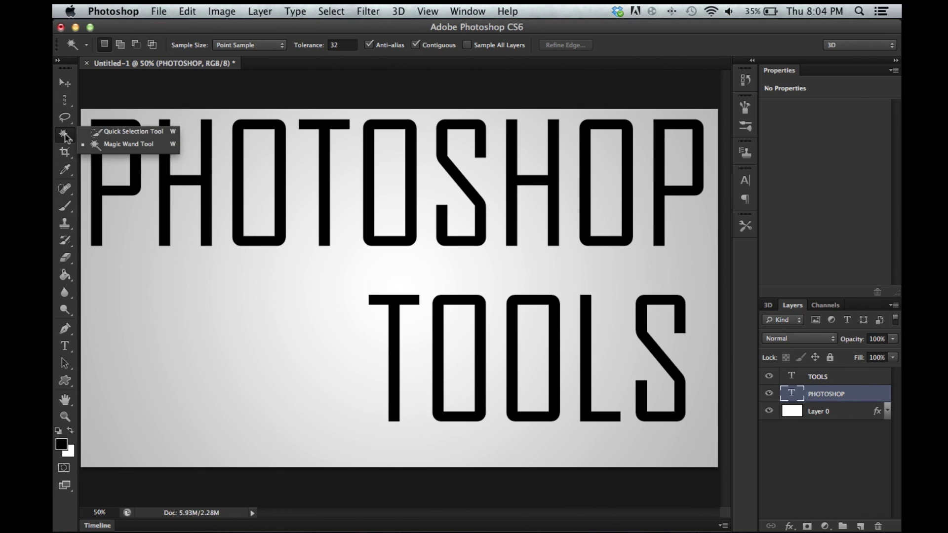
click(113, 131)
click(72, 155)
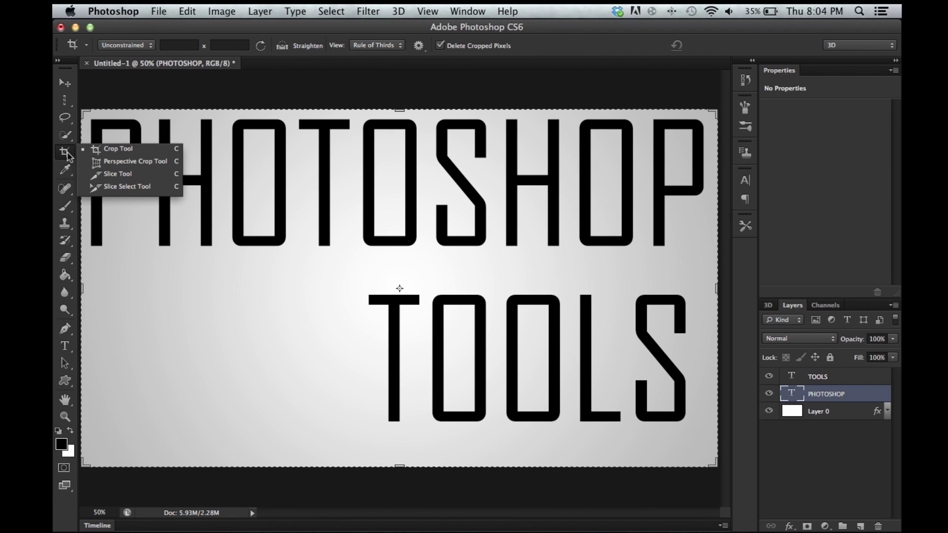
click(114, 148)
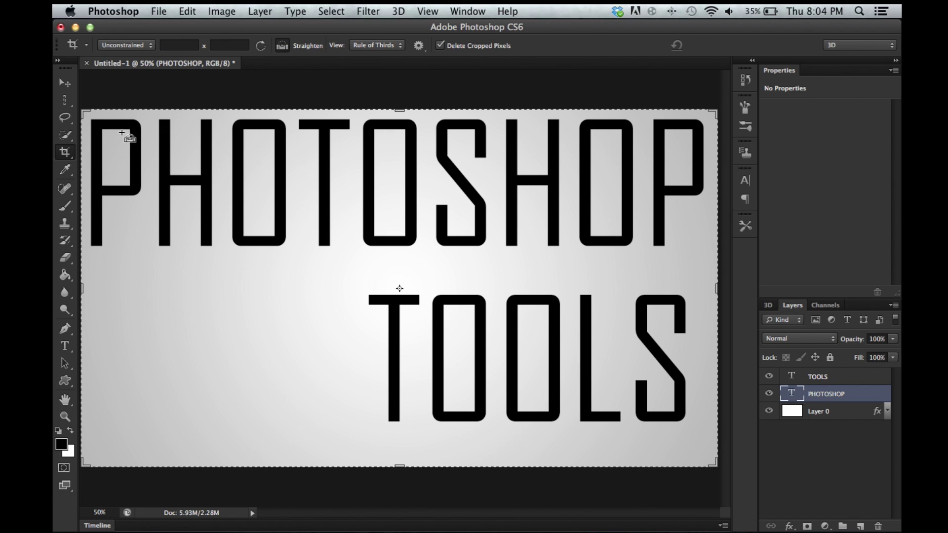
drag(115, 119, 706, 455)
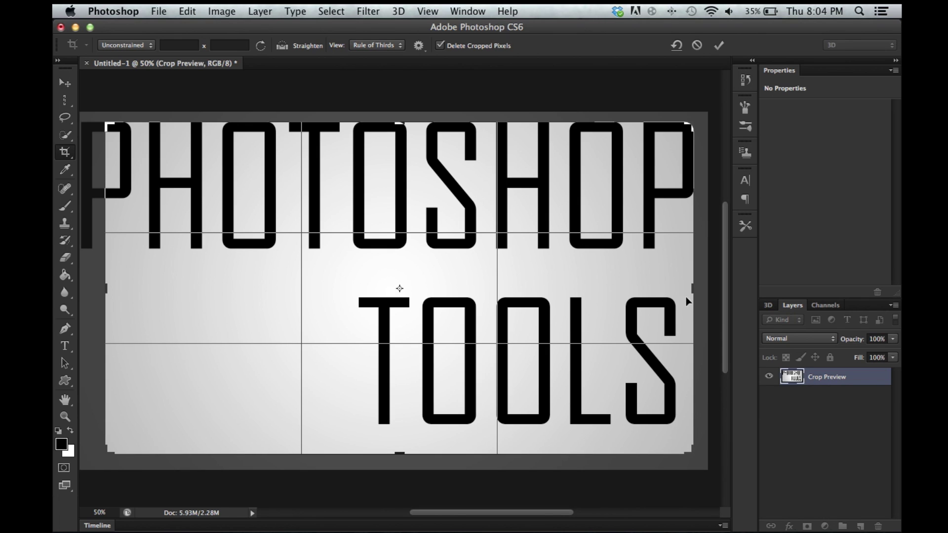
mouse_move(691, 290)
mouse_down()
mouse_move(593, 286)
mouse_move(692, 288)
mouse_up()
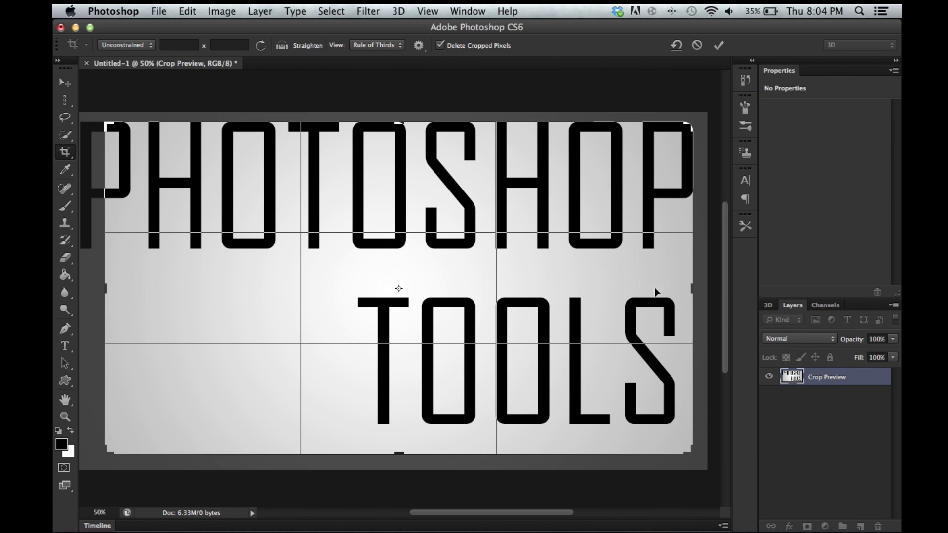
click(697, 46)
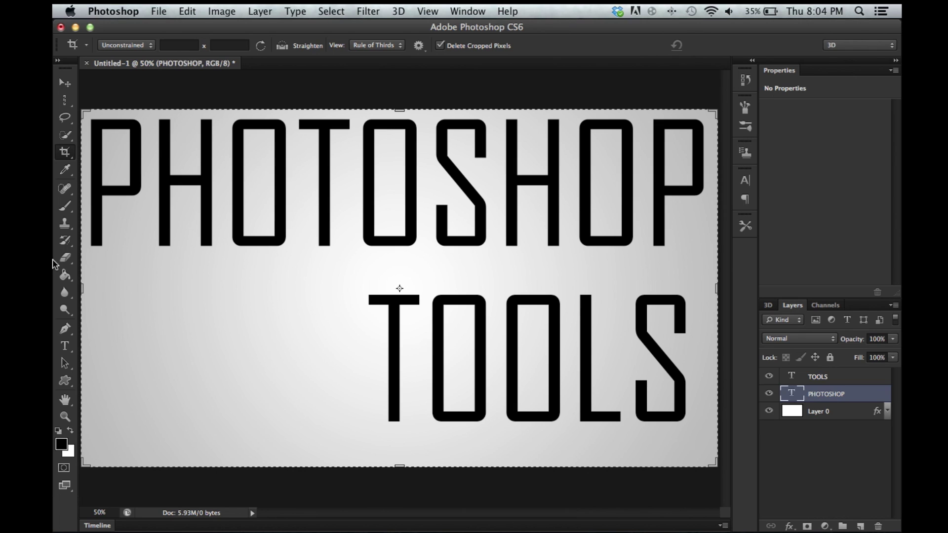
click(66, 170)
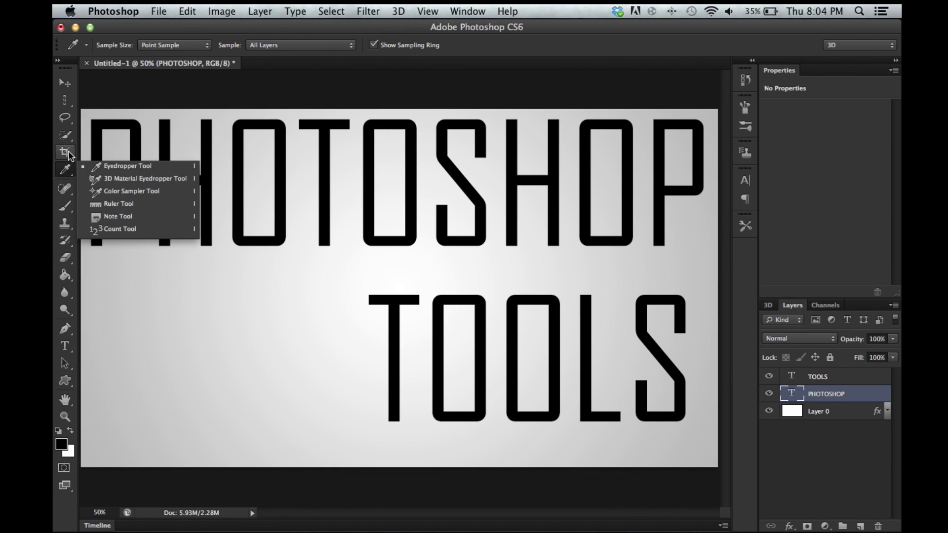
click(69, 154)
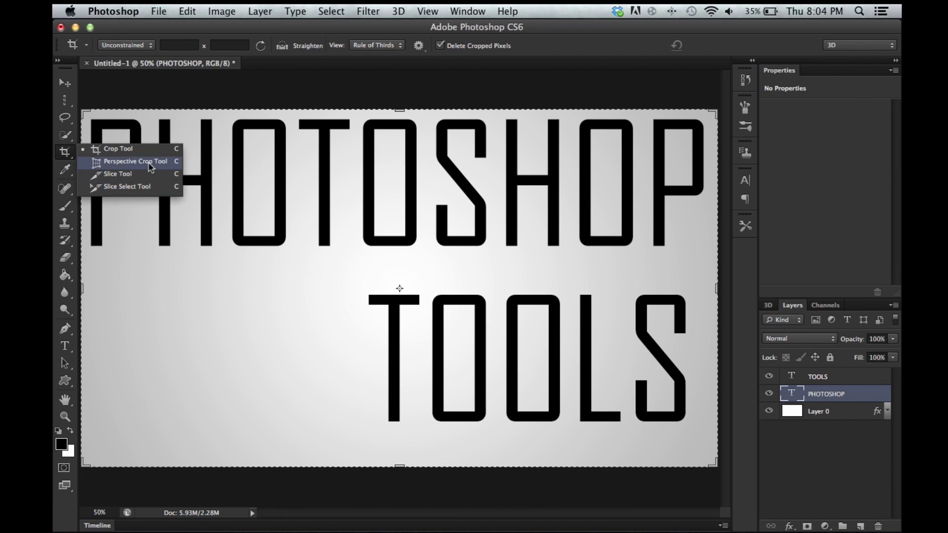
click(63, 154)
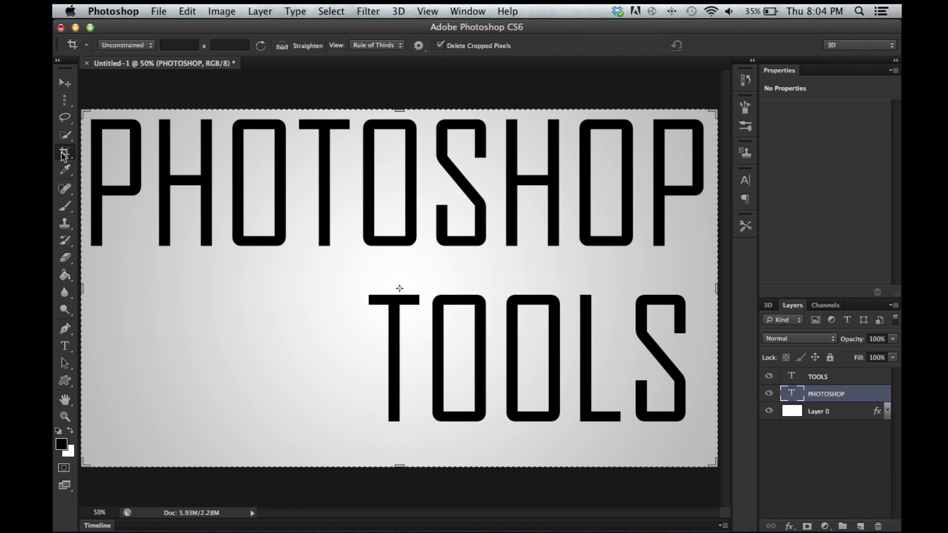
click(65, 169)
click(65, 169)
Step: Sample light grey and then white from the canvas with the Eyedropper
click(129, 173)
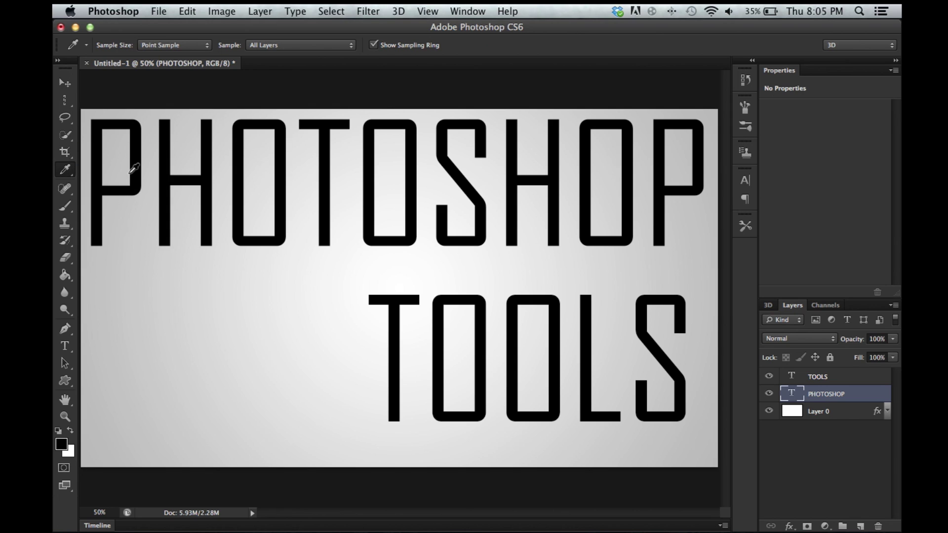
click(130, 259)
click(445, 270)
Step: Reset default black and white colours, then swap them and swap back
click(58, 431)
click(71, 433)
click(71, 432)
Step: Sample colours across the background and black from the letters T and S
drag(339, 275, 166, 366)
drag(407, 298, 405, 295)
click(458, 160)
click(462, 173)
Step: Browse red and dark olive-yellow shades in the foreground Color Picker, then dismiss it
click(68, 446)
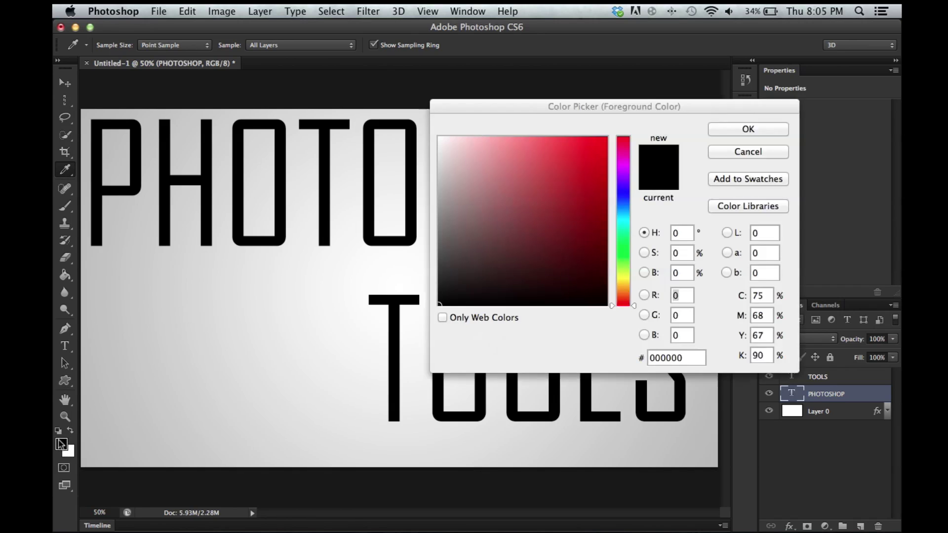
drag(445, 270, 342, 339)
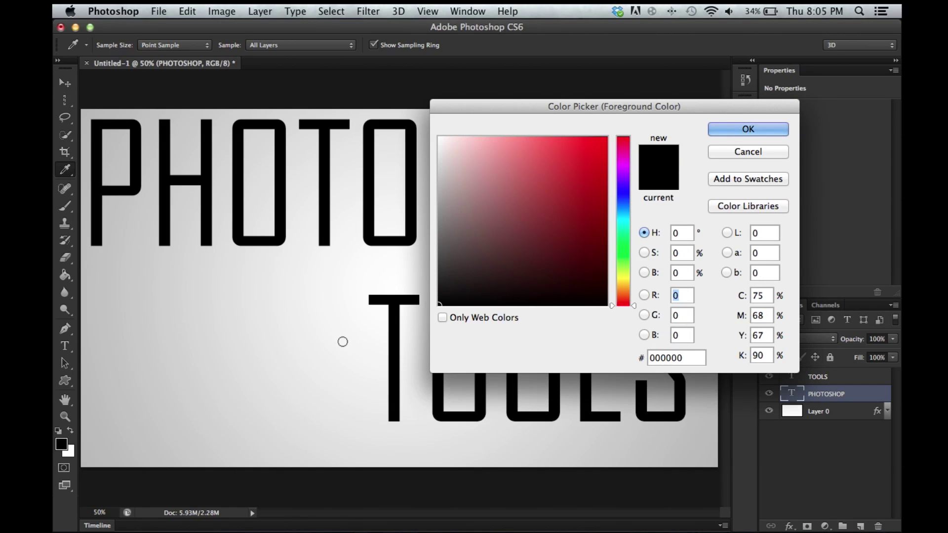
click(607, 244)
click(614, 137)
drag(614, 138, 623, 279)
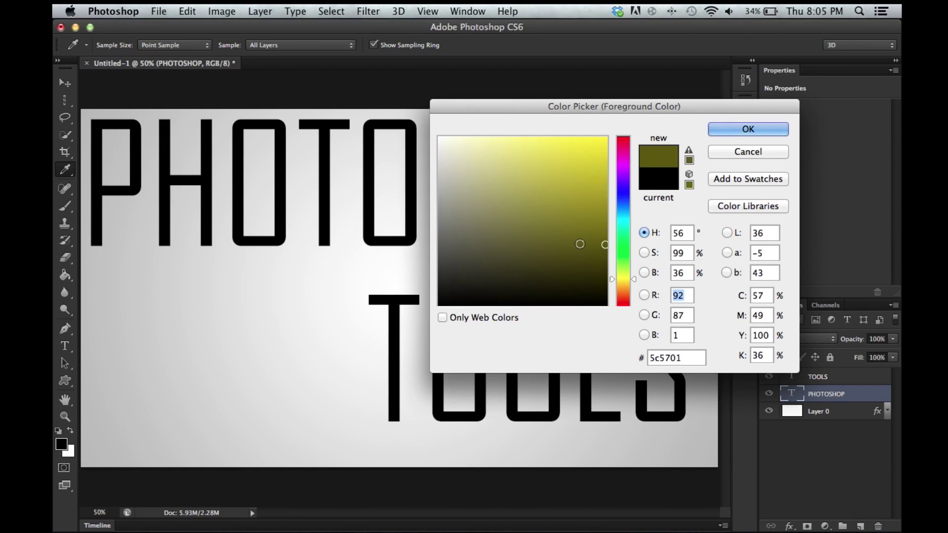
click(658, 178)
Step: Reset the foreground colour to black and bring up the eyedropper variants
click(748, 129)
click(650, 142)
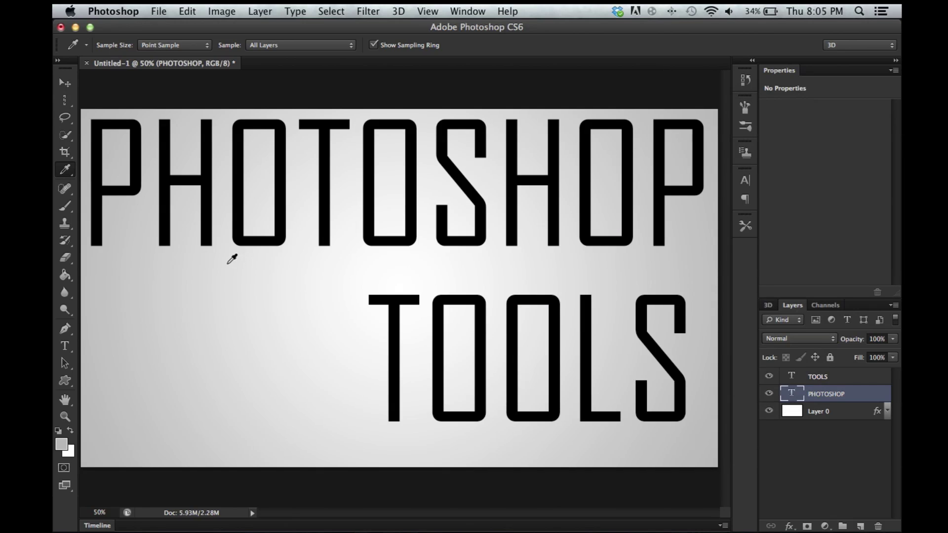
click(58, 430)
drag(68, 173, 190, 193)
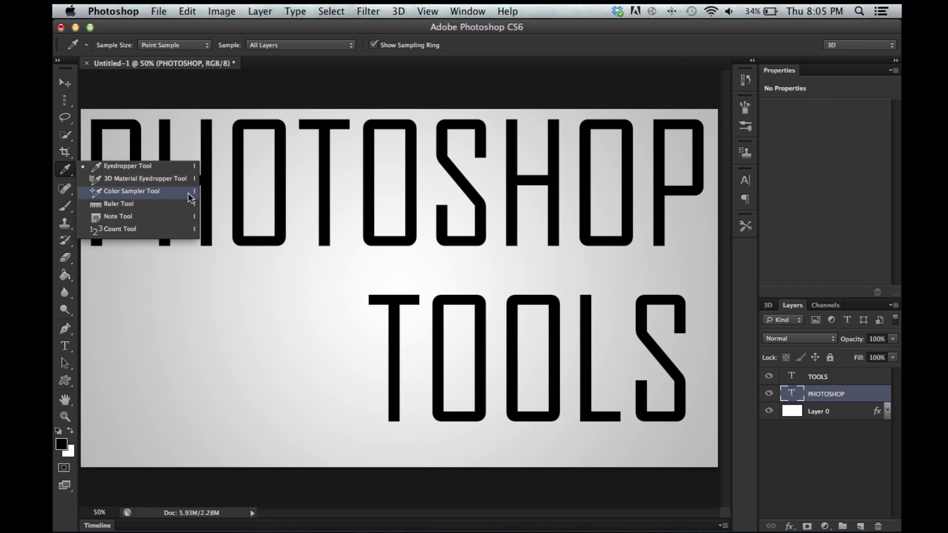
Step: Draw a Ruler Tool measuring line across PHOTOSHOP at −8.4°
drag(187, 196, 595, 297)
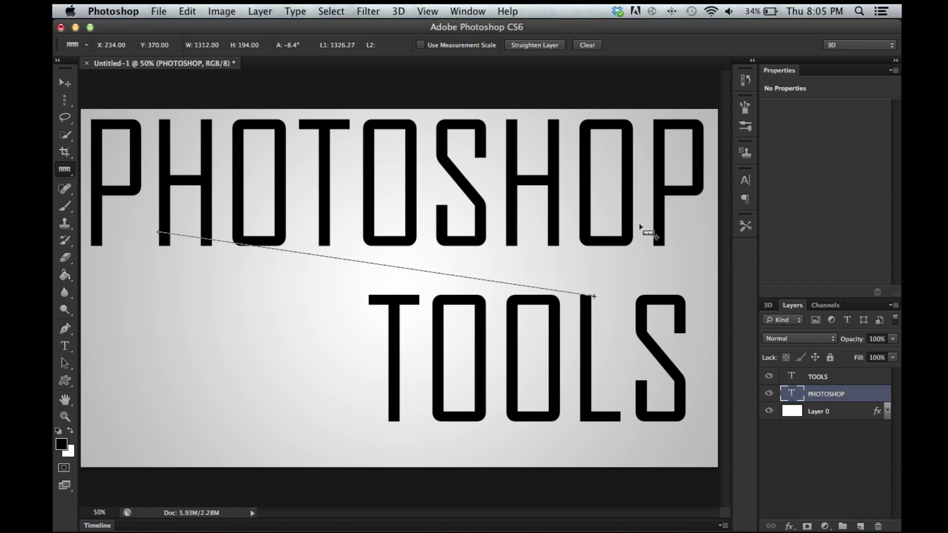
right_click(433, 258)
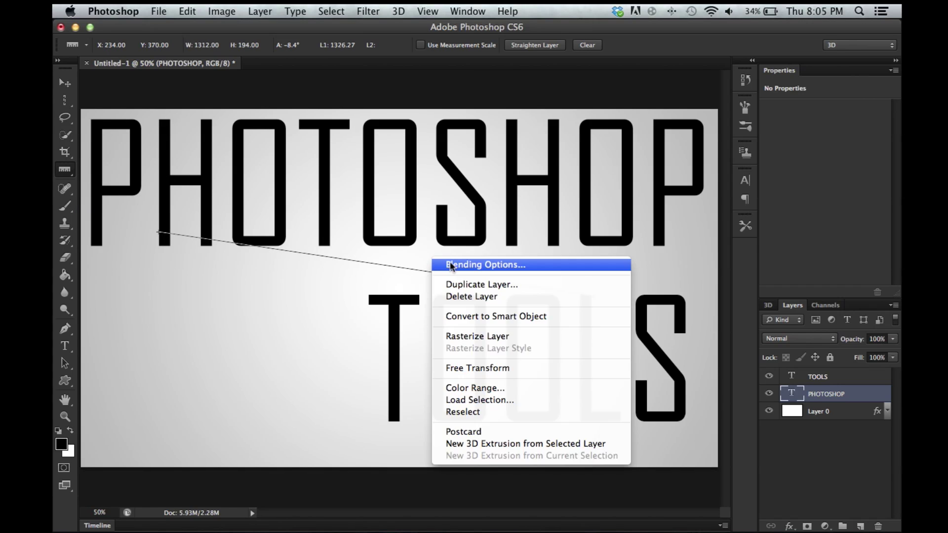
click(372, 270)
drag(330, 259, 407, 226)
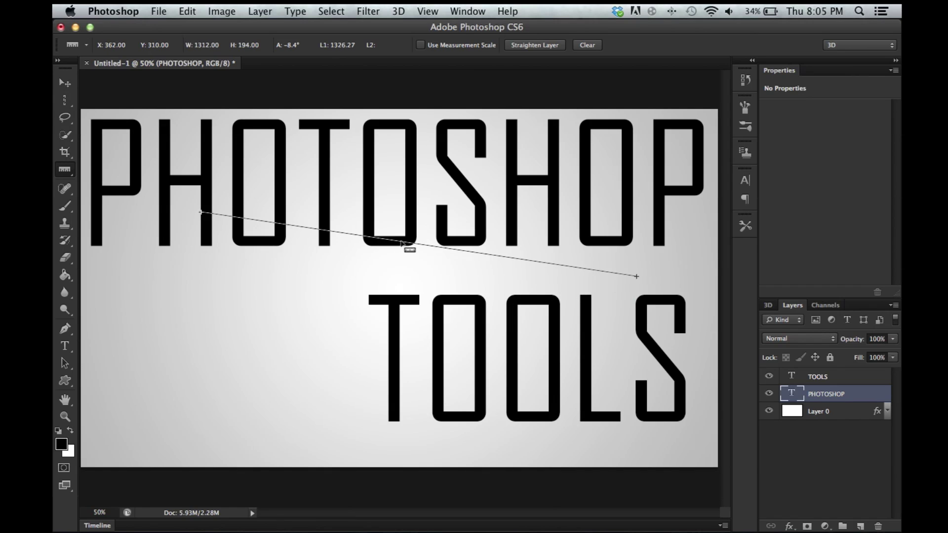
Step: Delete the PHOTOSHOP text layer and restore it with Cmd+Z
key(Delete)
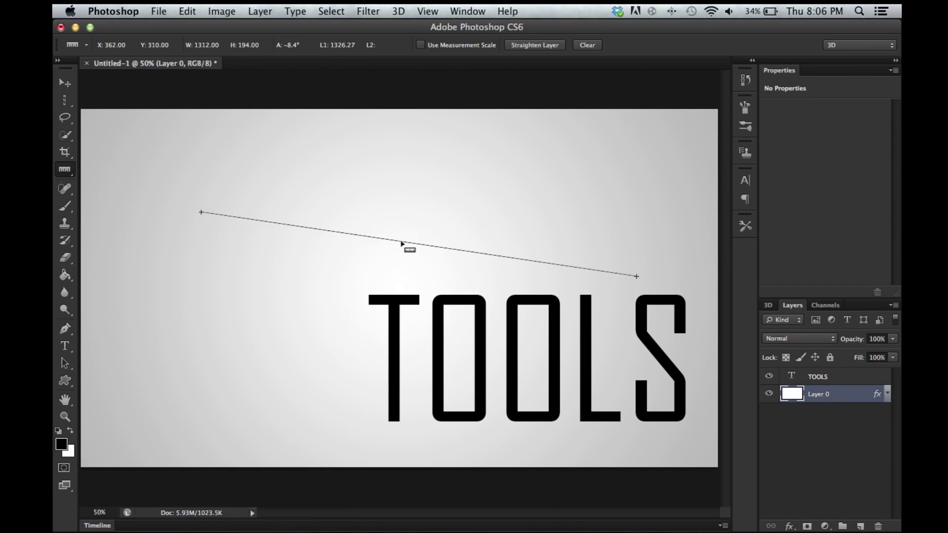
key(super+z)
key(super+z)
key(super+z)
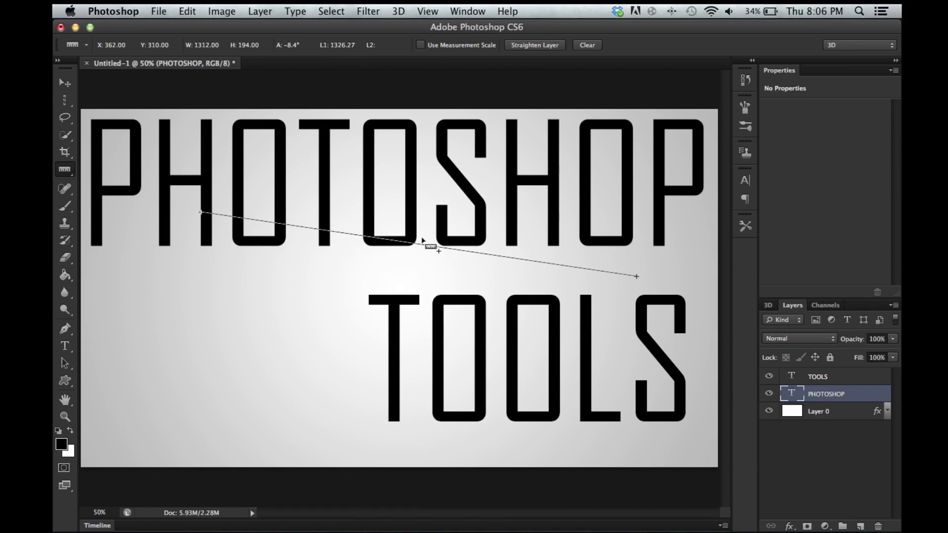
right_click(412, 242)
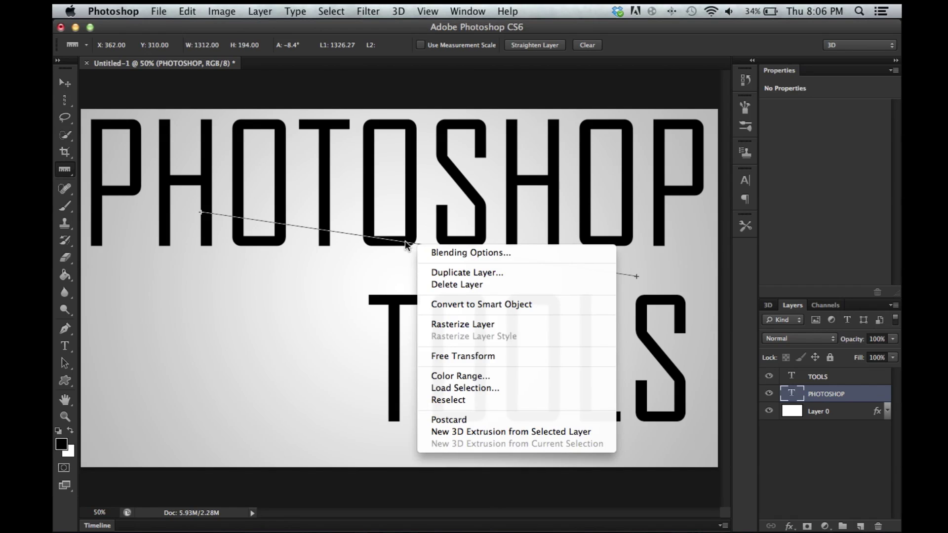
click(403, 248)
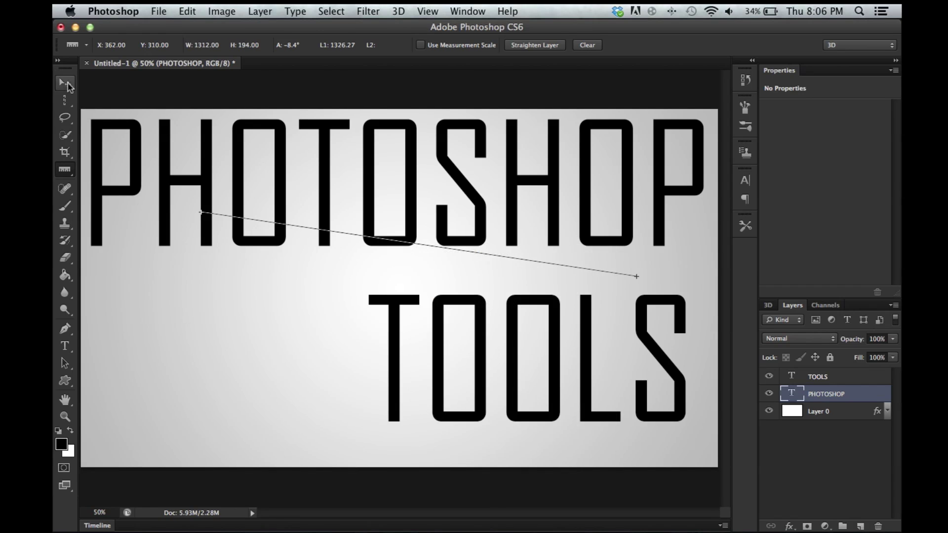
click(65, 83)
click(68, 169)
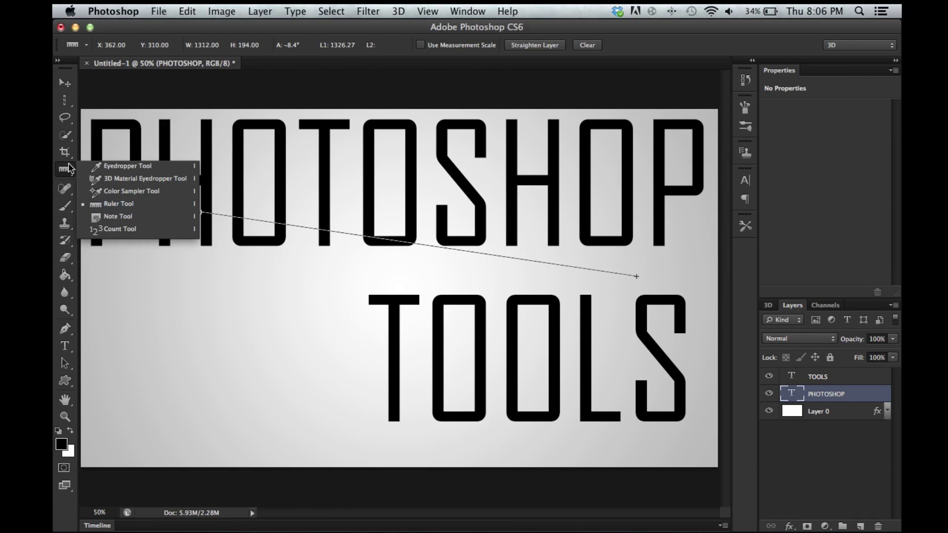
Step: Return to the Eyedropper, then reveal the spot healing tool variants
click(99, 166)
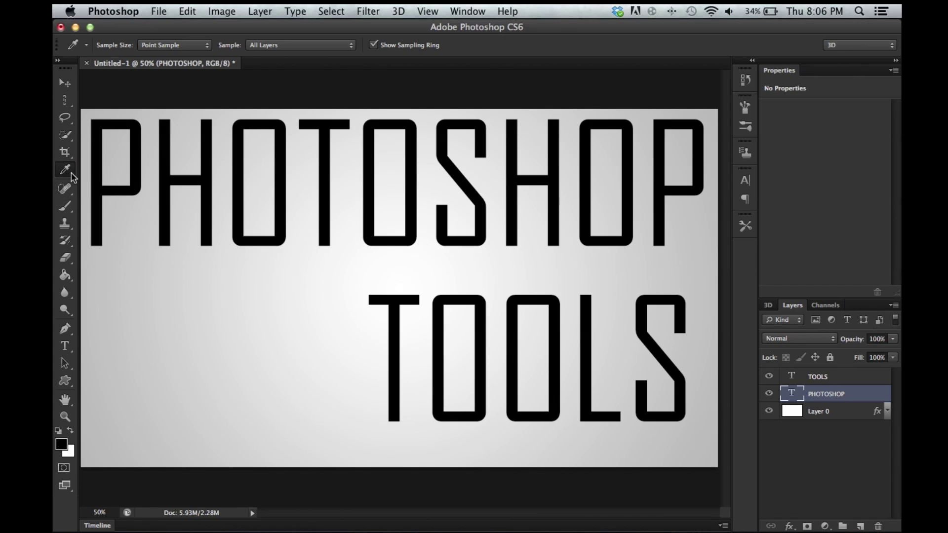
click(71, 173)
click(65, 188)
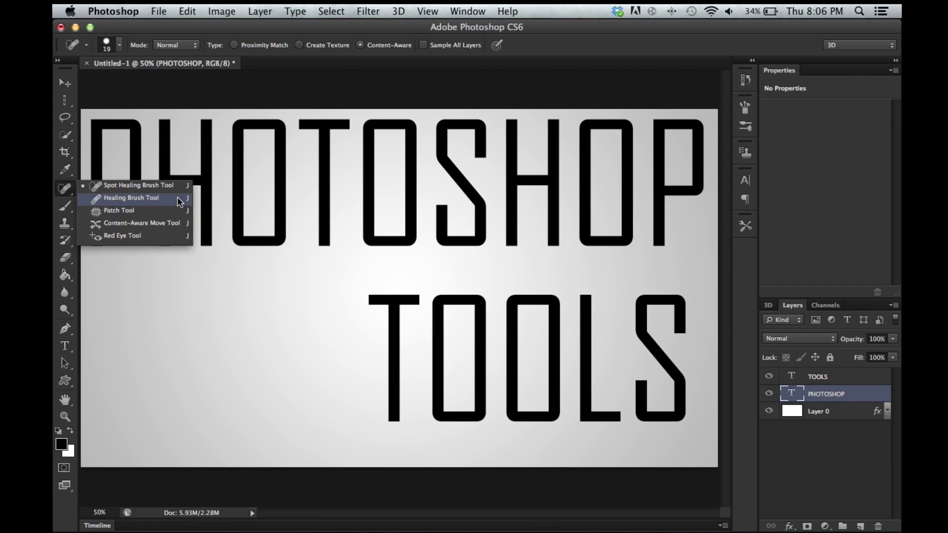
Step: Outline an empty background area with Content-Aware Move, clear it, and return to Spot Healing
click(176, 228)
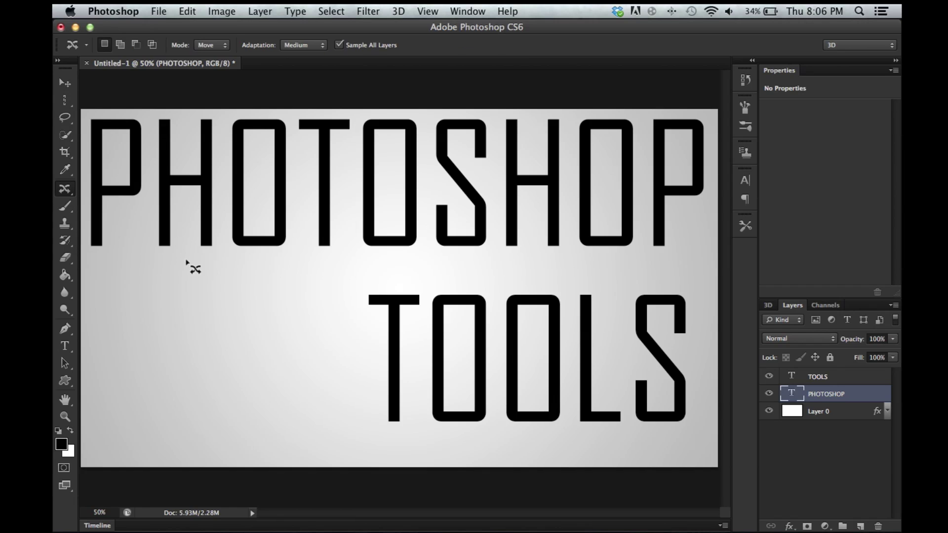
mouse_move(191, 260)
mouse_down()
mouse_move(492, 414)
mouse_move(543, 423)
mouse_move(541, 380)
mouse_move(436, 260)
mouse_move(261, 216)
mouse_move(94, 338)
mouse_move(476, 404)
mouse_move(539, 354)
mouse_move(494, 348)
mouse_move(527, 336)
mouse_up()
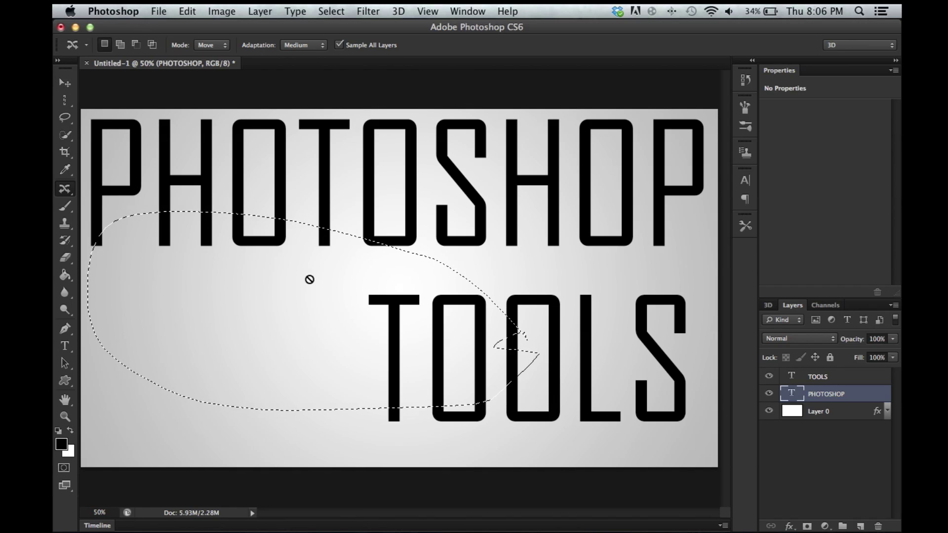
right_click(223, 328)
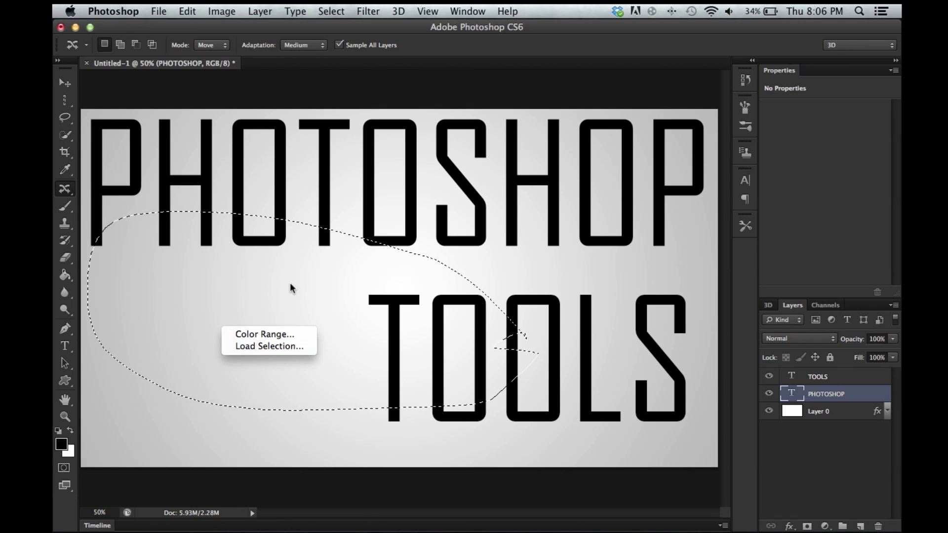
click(324, 305)
click(269, 271)
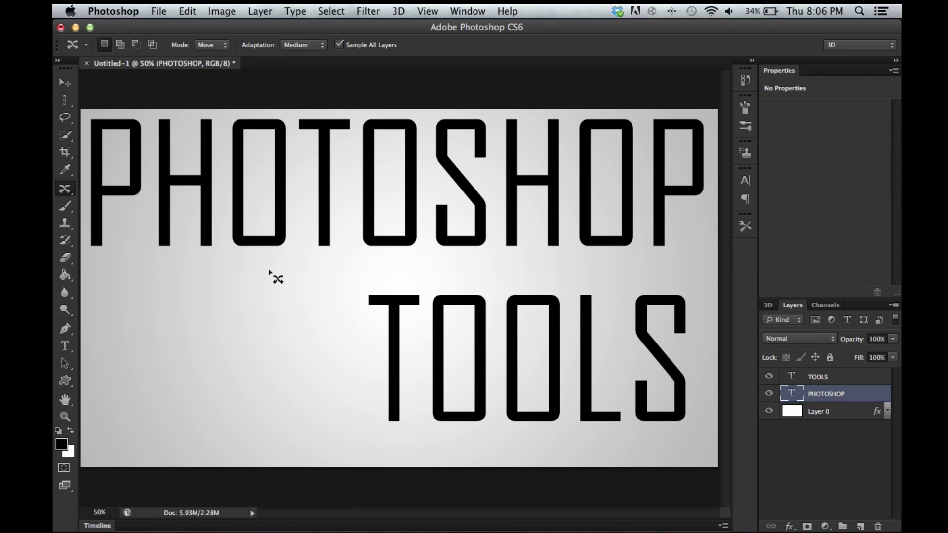
click(64, 196)
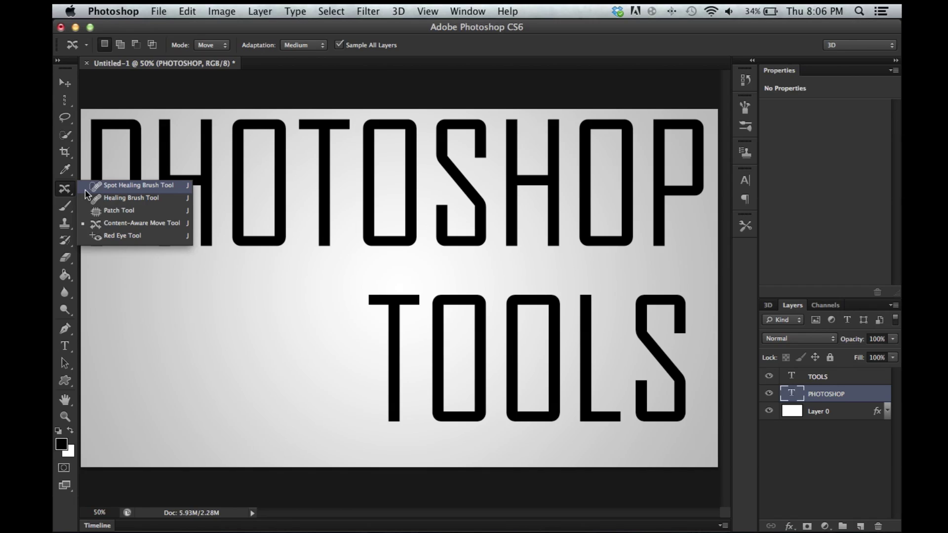
click(85, 189)
Step: Paint a thick black looping stroke on a new layer over TOOLS, then delete it
click(64, 206)
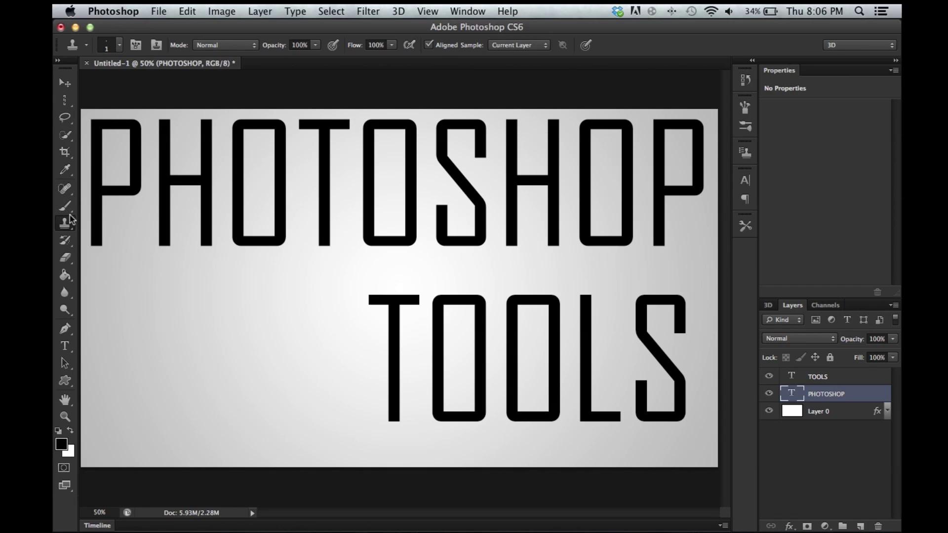
click(65, 206)
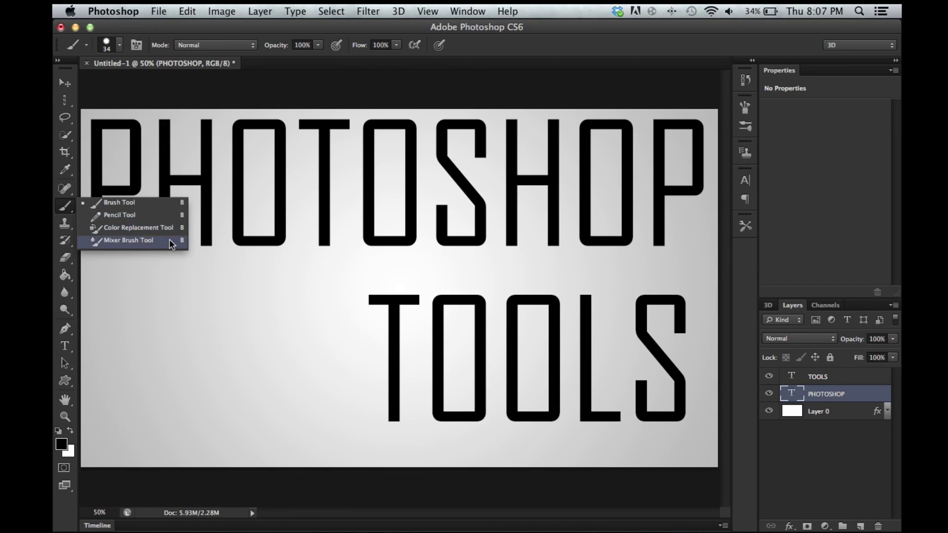
click(169, 206)
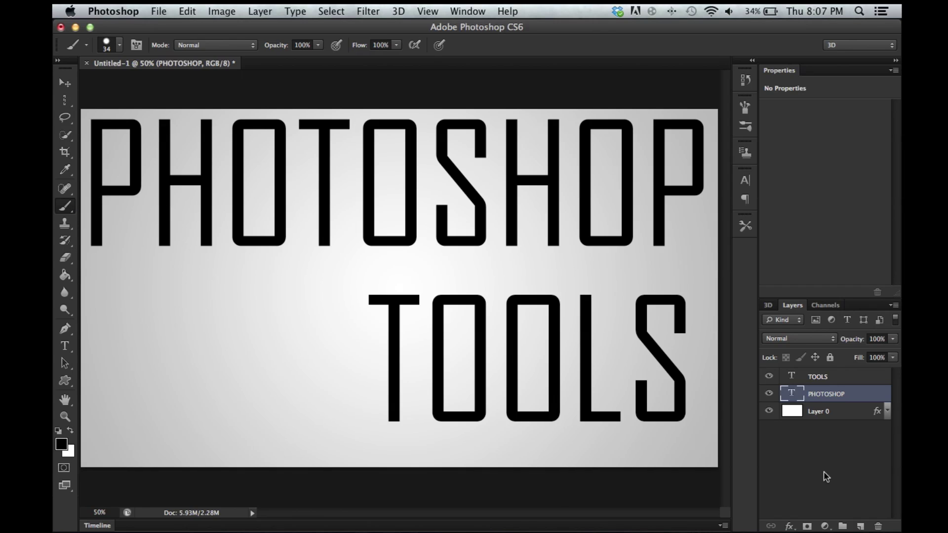
click(860, 526)
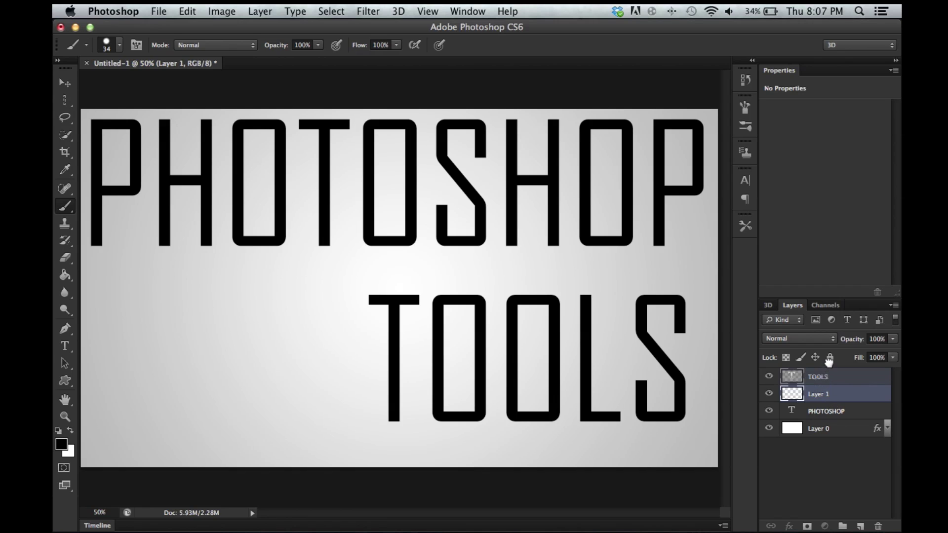
mouse_move(245, 306)
mouse_down()
mouse_move(366, 284)
mouse_move(403, 329)
mouse_move(272, 321)
mouse_move(272, 274)
mouse_move(233, 286)
mouse_move(227, 307)
mouse_move(248, 307)
mouse_up()
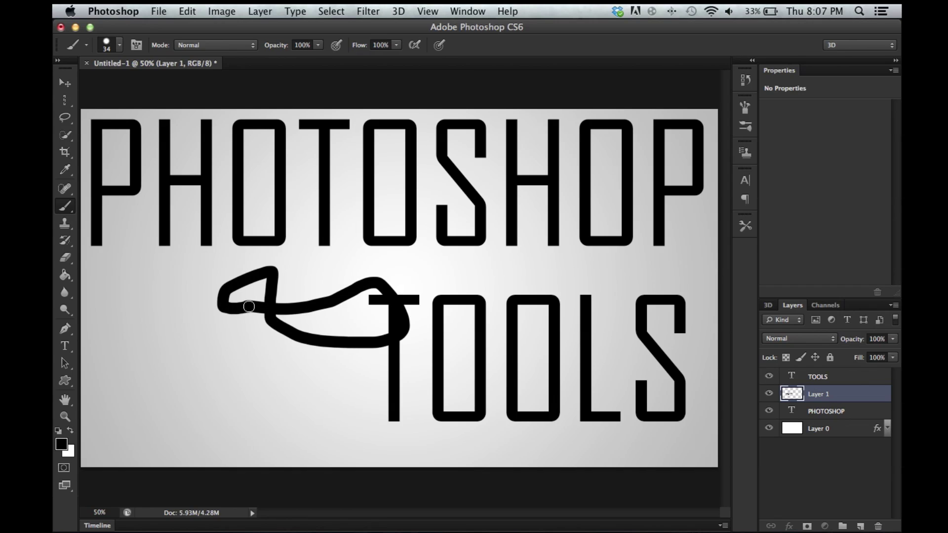
key(Delete)
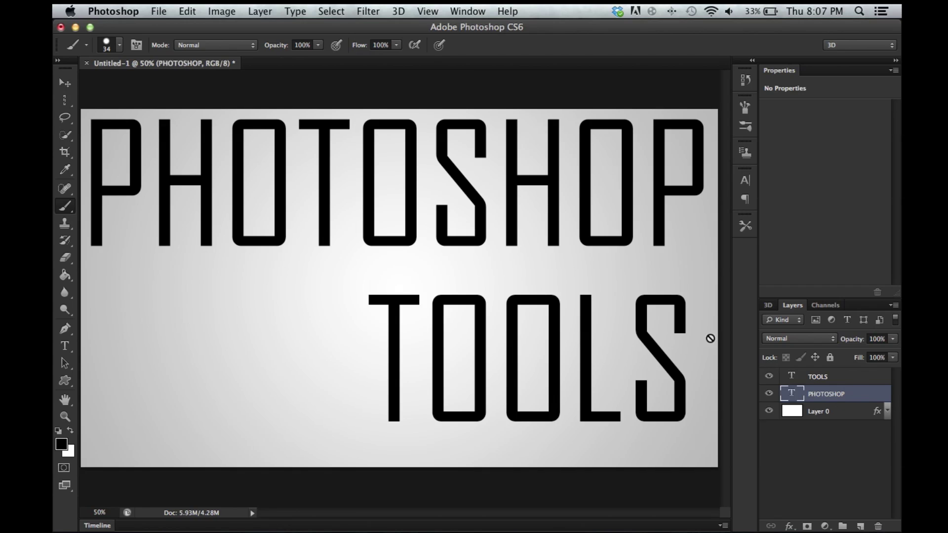
Step: Set the brush to 60 px at 37% hardness, rasterize PHOTOSHOP, and paint a soft stroke left of TOOLS
click(120, 47)
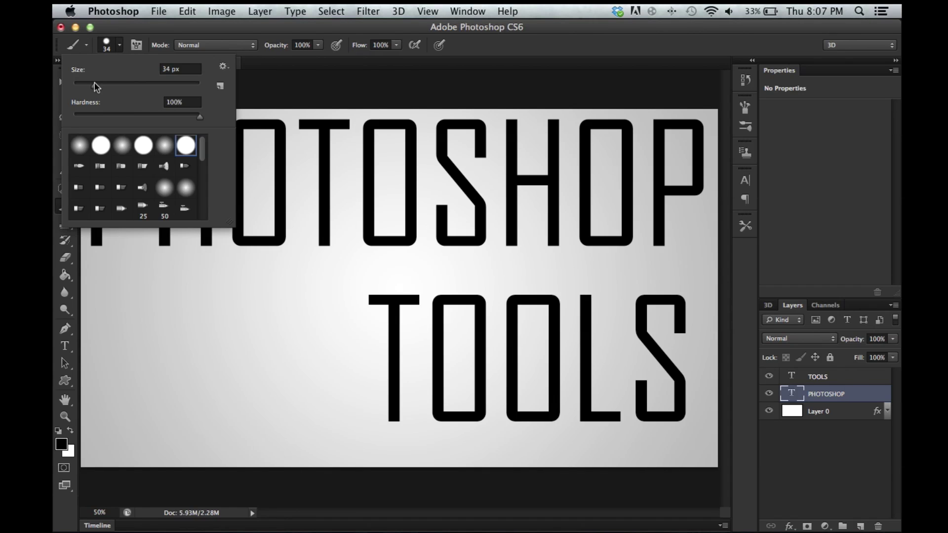
drag(94, 84, 106, 85)
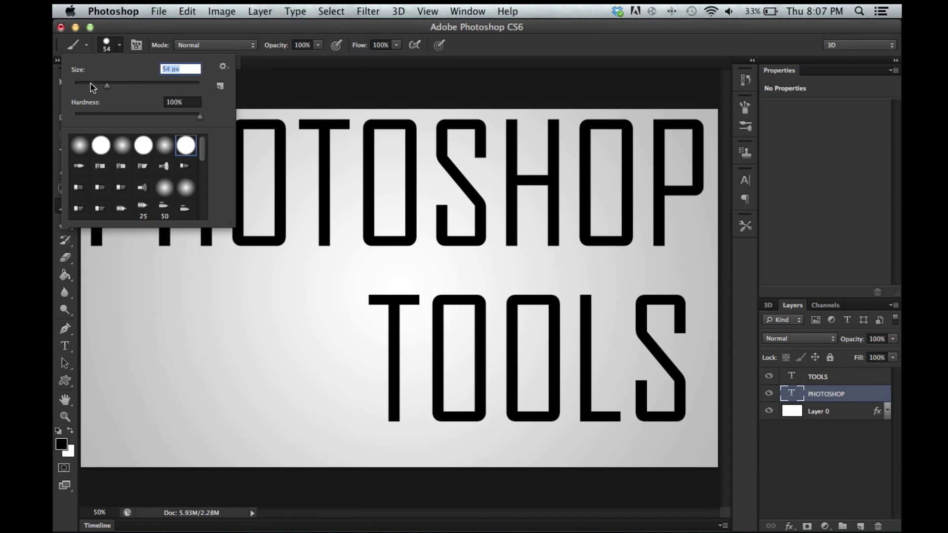
click(111, 85)
click(120, 117)
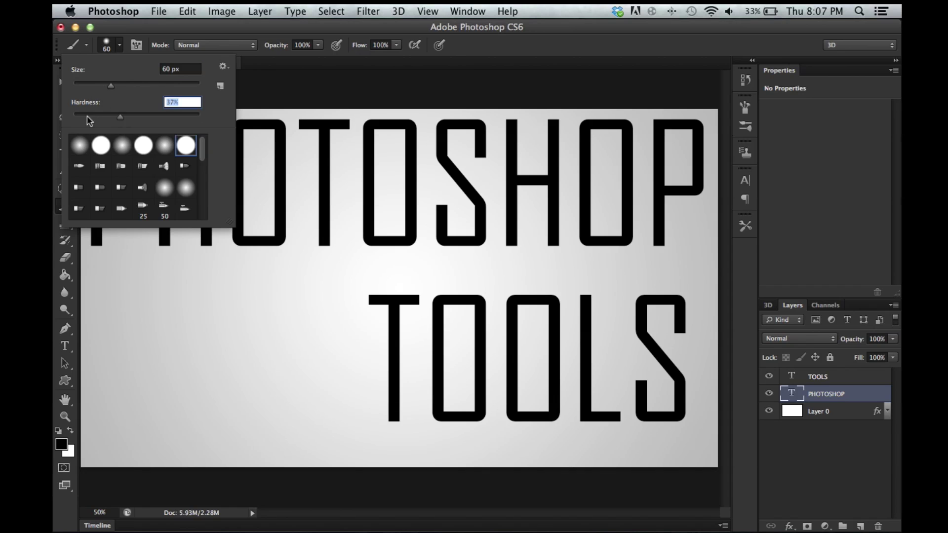
click(229, 301)
click(229, 301)
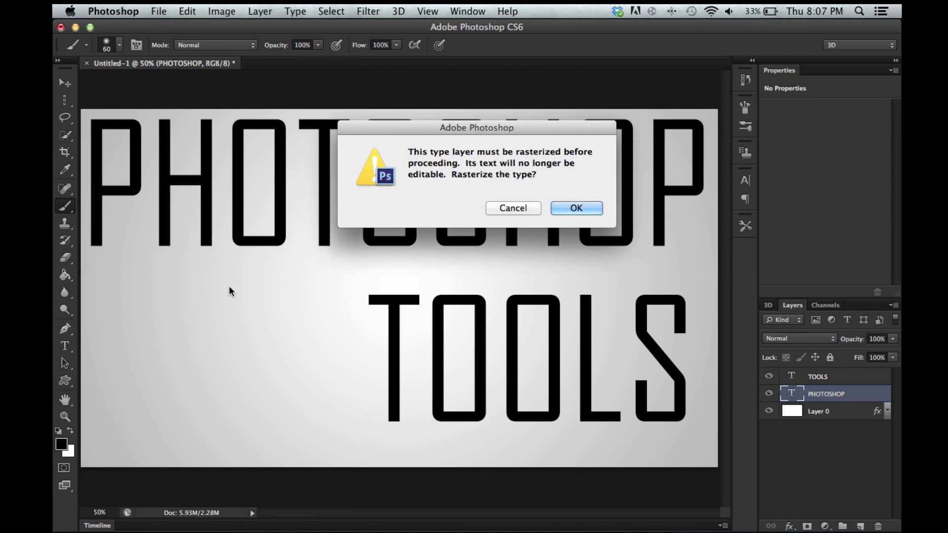
click(576, 208)
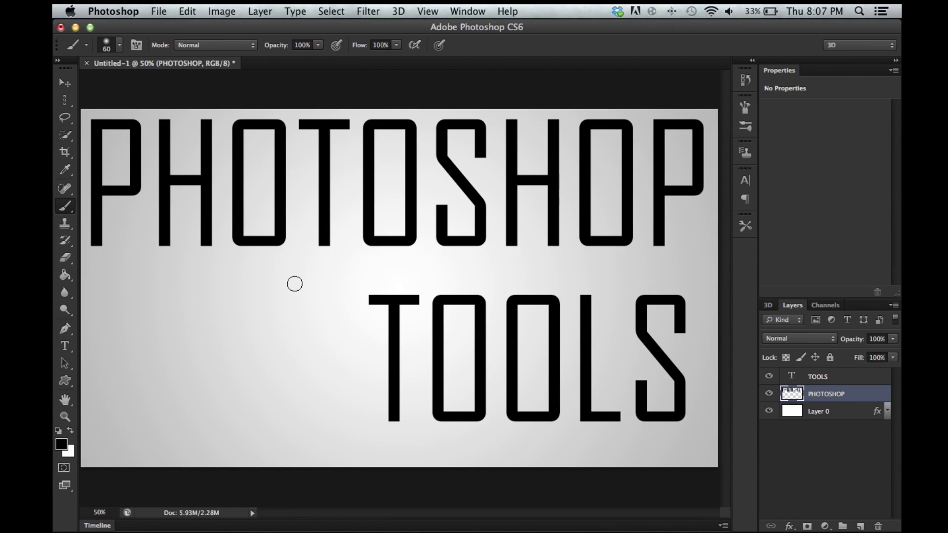
drag(259, 277, 284, 400)
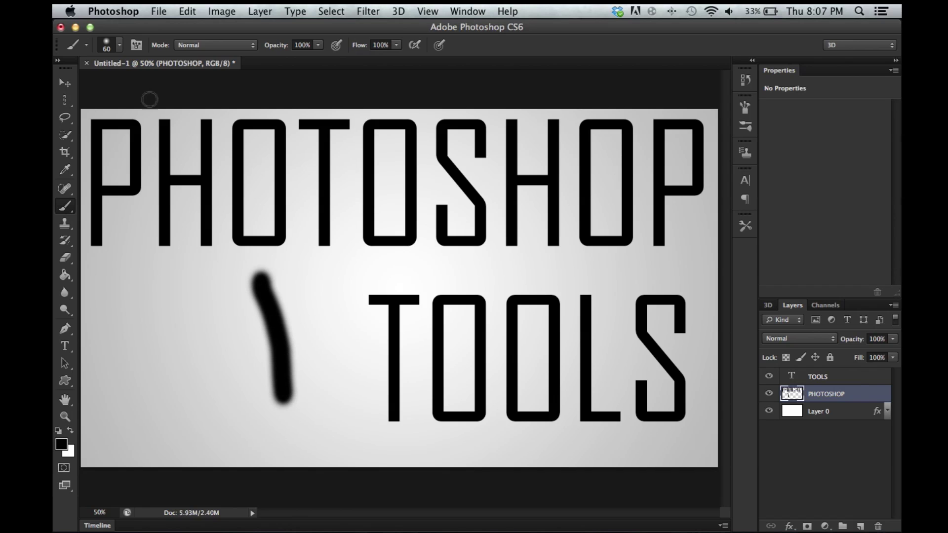
Step: Raise brush hardness to 100% and paint a hard-edged stroke left of the soft one
click(119, 45)
drag(98, 109, 275, 131)
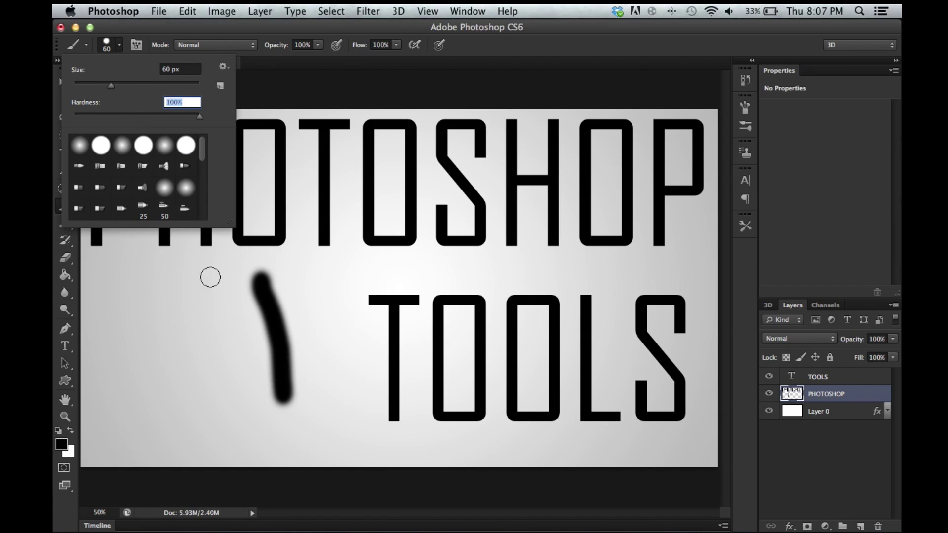
drag(199, 302, 242, 418)
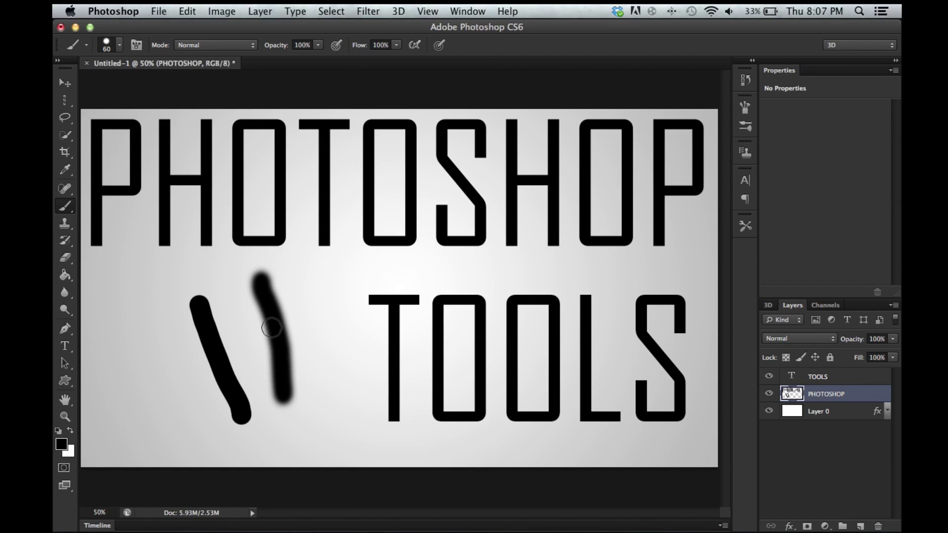
click(71, 229)
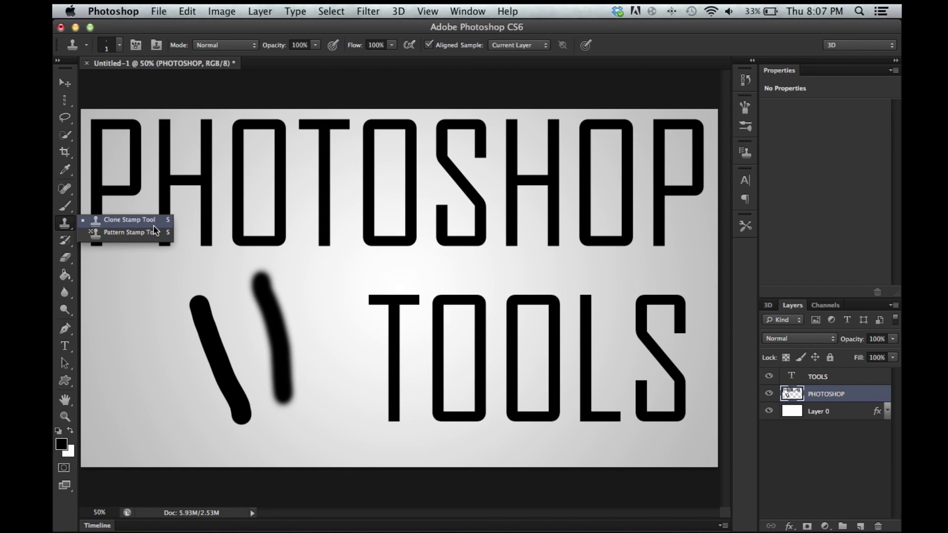
Step: Browse the Clone Stamp, History Brush, Eraser and Quick Selection tool variants
click(86, 225)
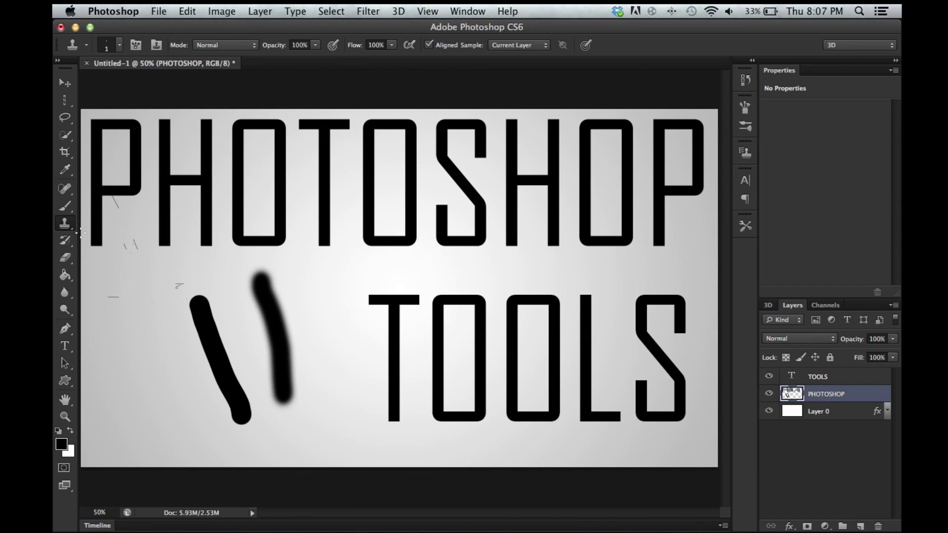
click(65, 240)
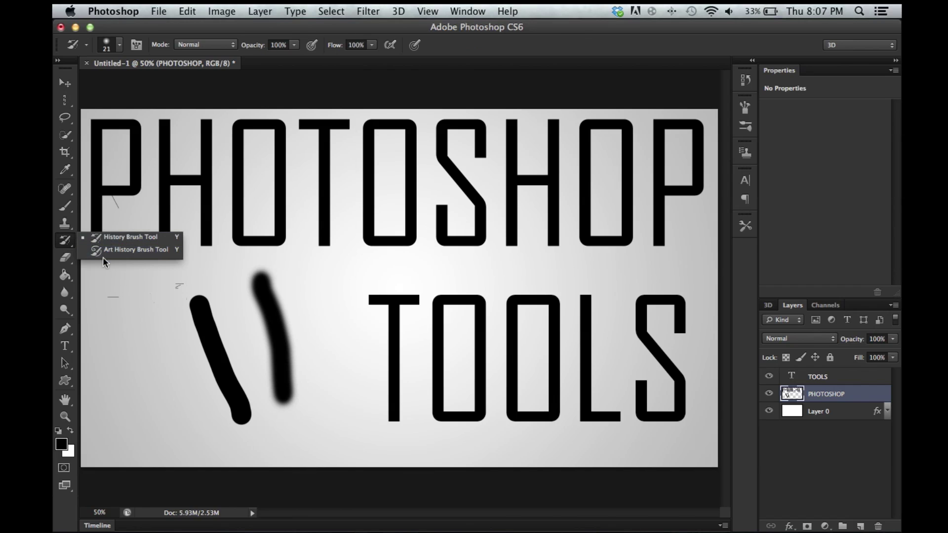
click(68, 241)
click(64, 257)
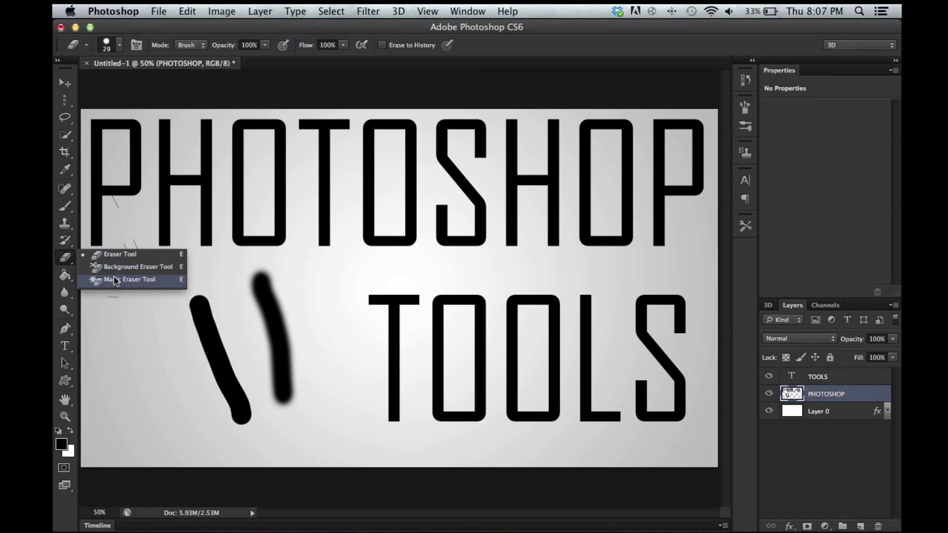
click(64, 134)
click(65, 134)
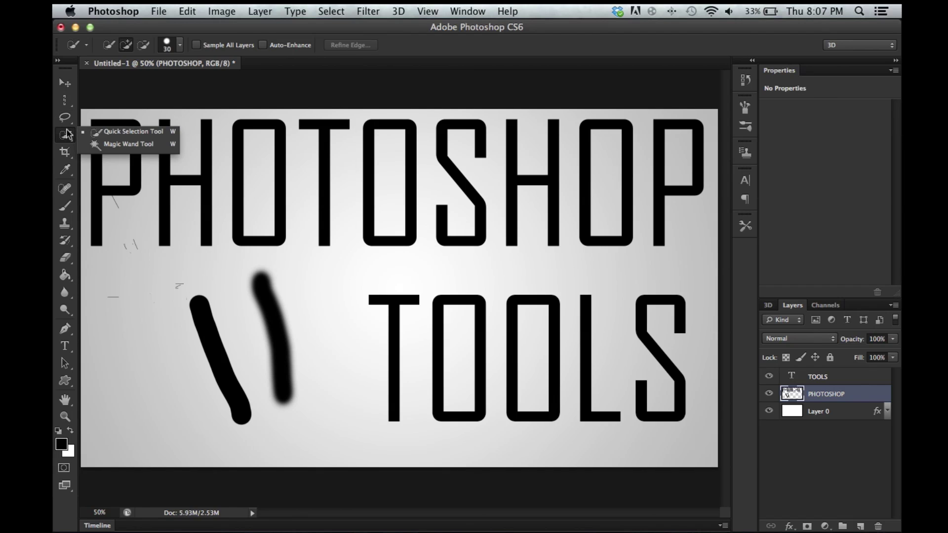
click(68, 134)
click(65, 135)
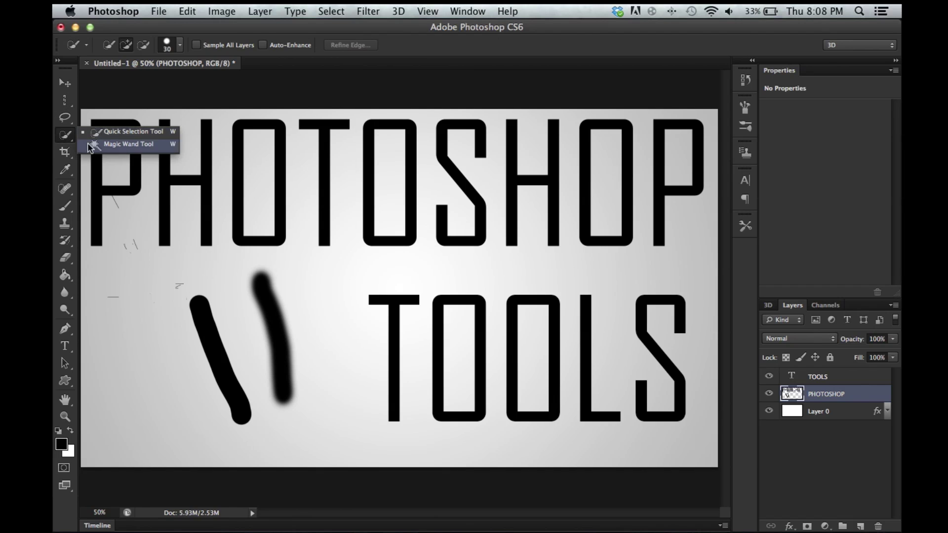
click(73, 135)
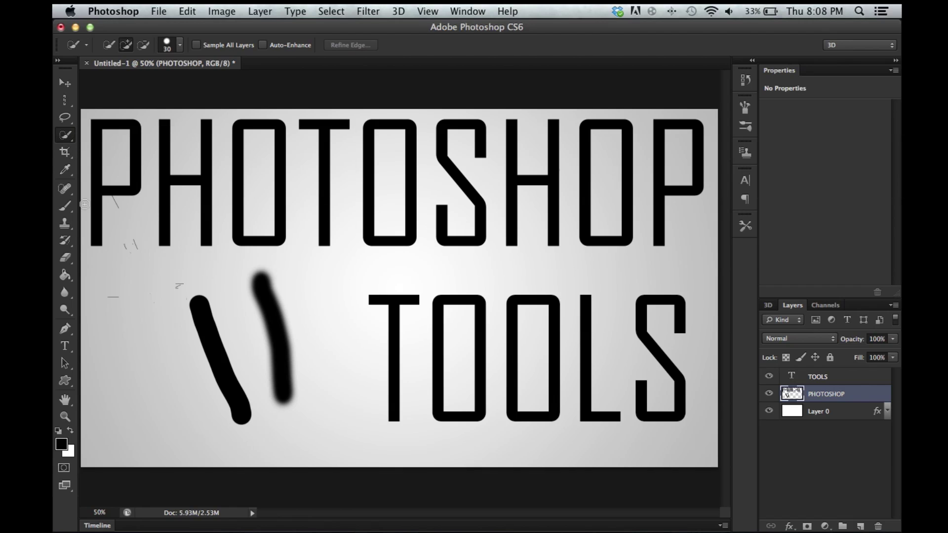
Step: Choose the Background Eraser, then return to the standard Eraser
click(68, 259)
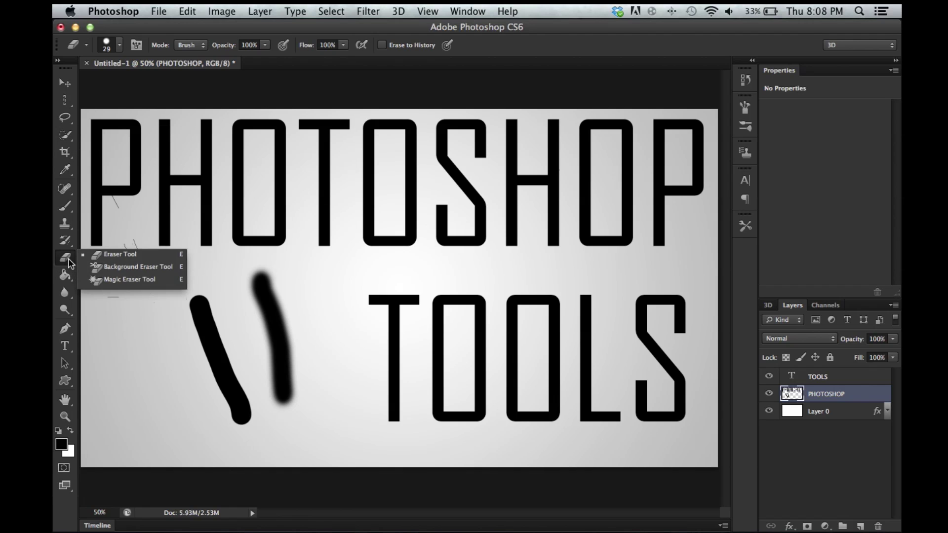
click(105, 267)
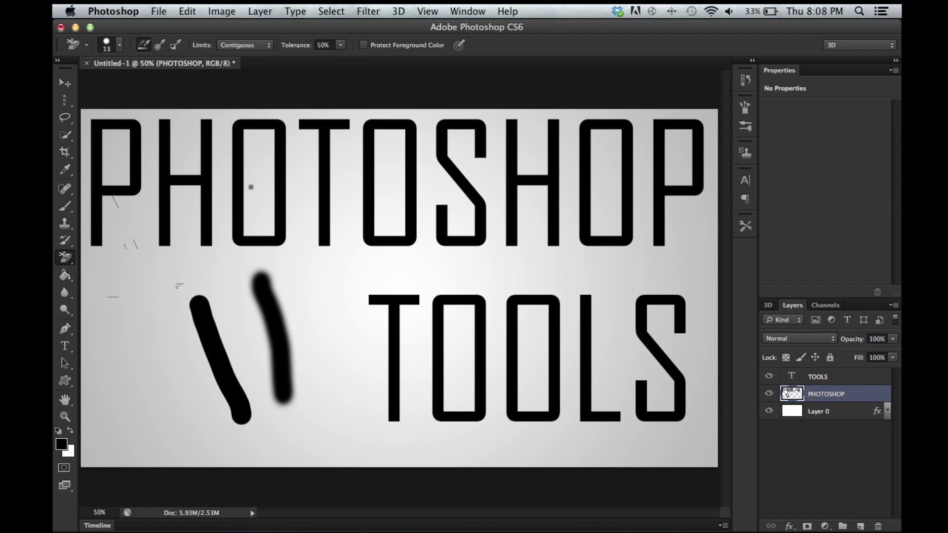
click(66, 260)
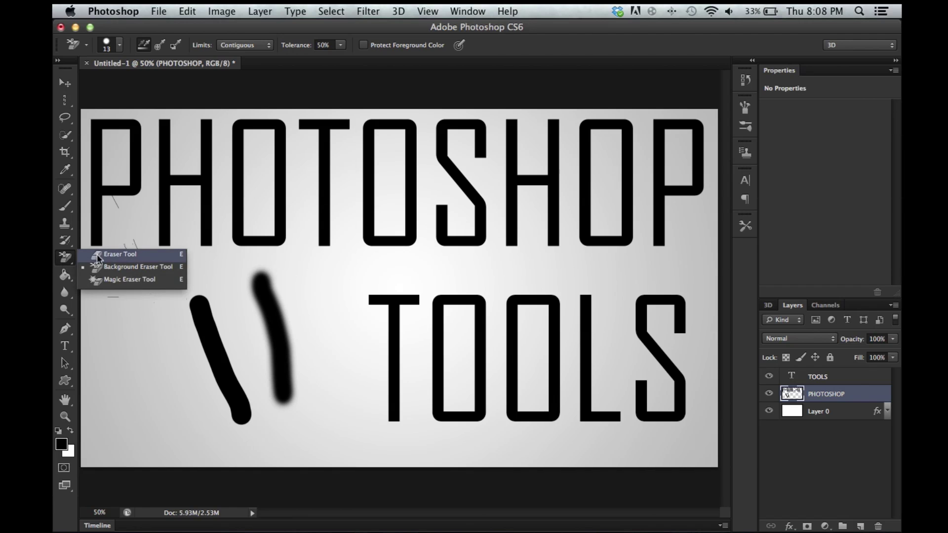
click(98, 254)
Step: Drag a black-to-white test gradient over the PHOTOSHOP layer, then undo it
click(65, 275)
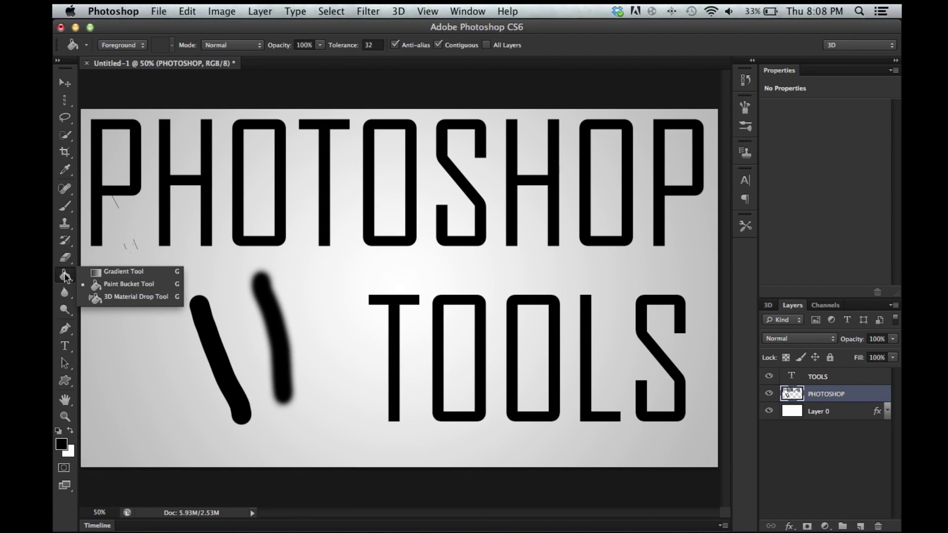
click(126, 276)
click(64, 278)
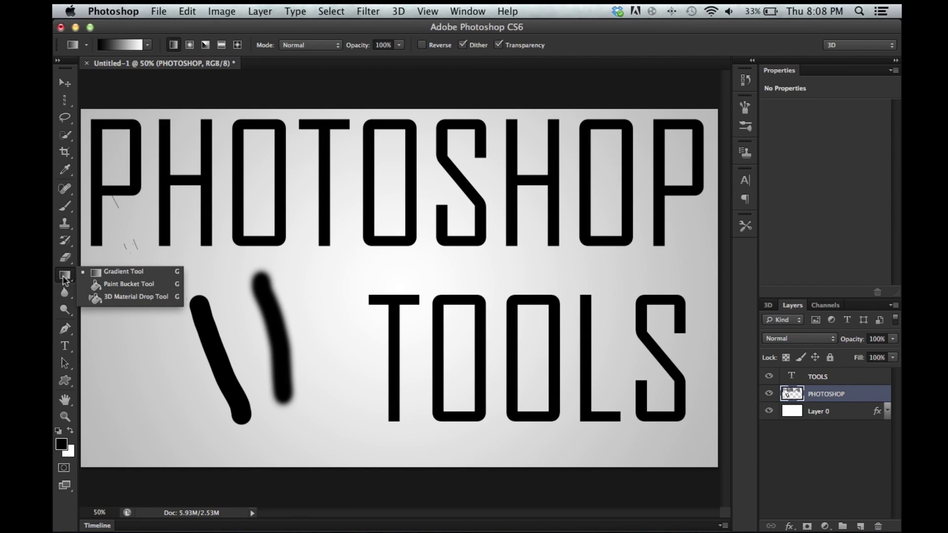
click(64, 279)
drag(382, 492, 394, 212)
key(super+z)
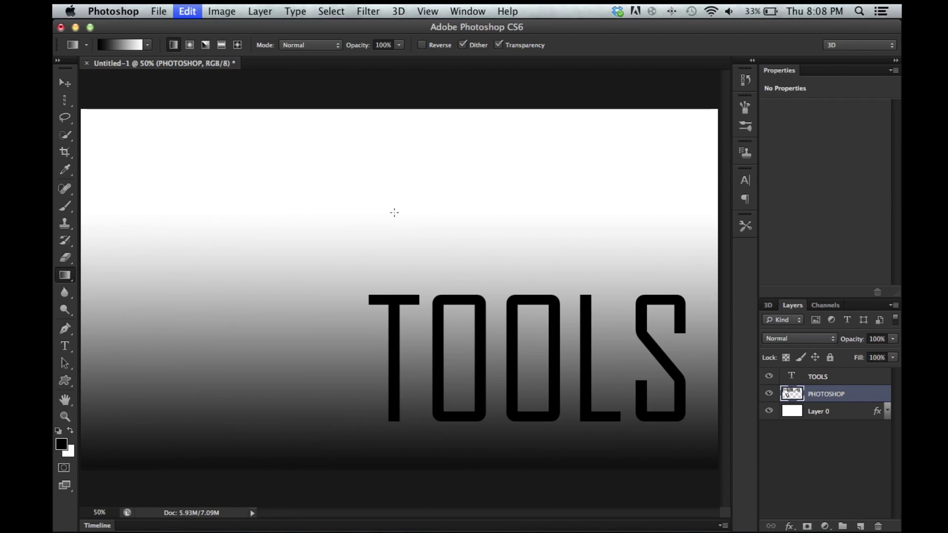
Step: In the Gradient Editor, set the starting colour stop to pure red ff0000
click(137, 46)
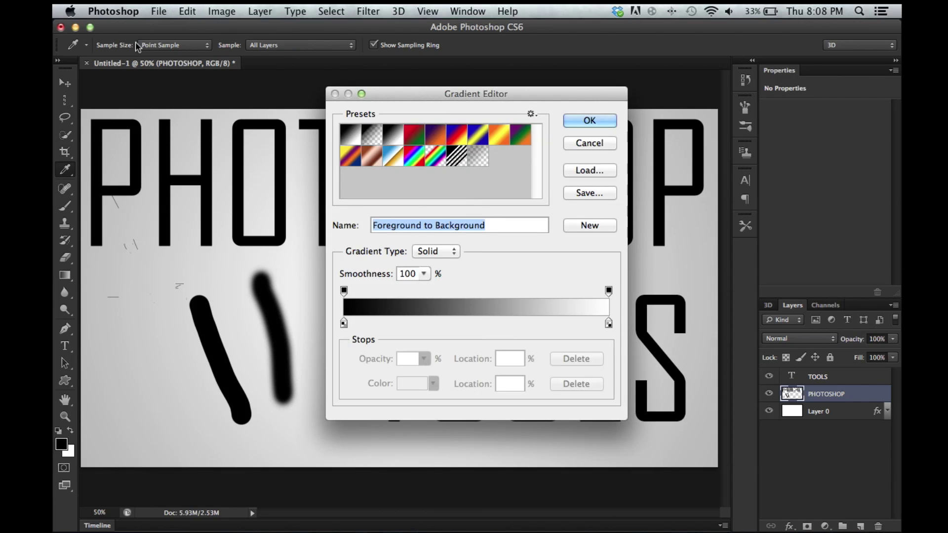
click(345, 323)
click(412, 383)
drag(568, 172, 720, 117)
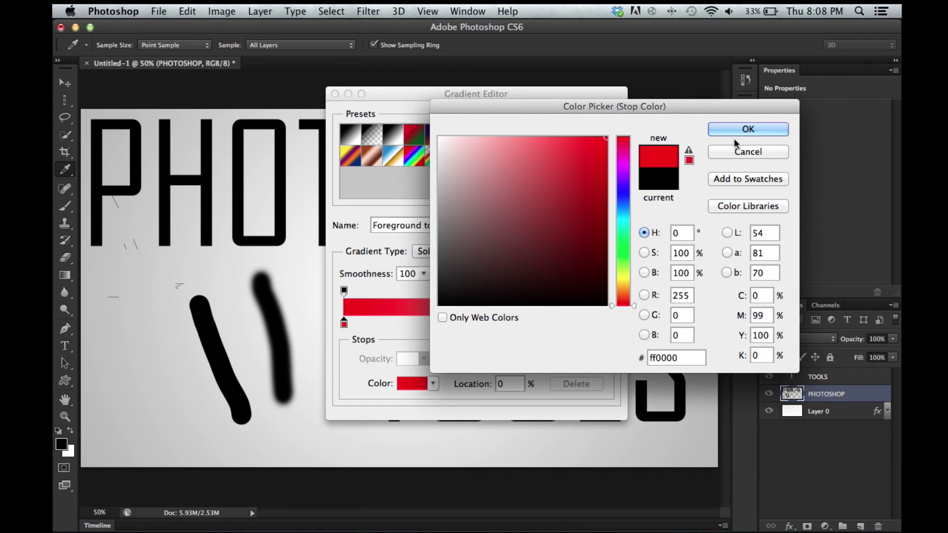
click(748, 129)
click(593, 123)
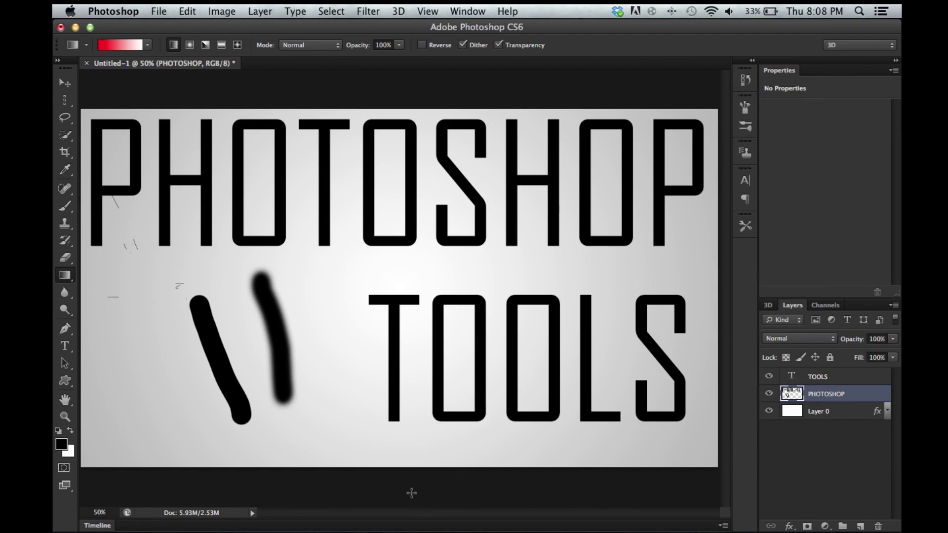
Step: Drag the red-to-white gradient over the PHOTOSHOP layer, undo it, and pick the Paint Bucket
drag(411, 492, 414, 211)
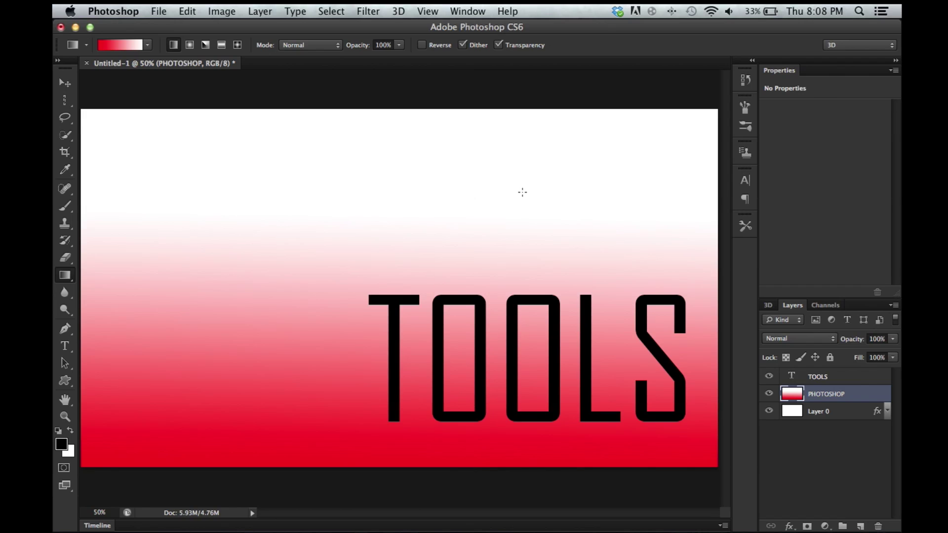
key(super+z)
drag(63, 281, 106, 283)
Step: Paint-bucket the background black and undo, then open and cancel the TOOLS layer style
click(173, 279)
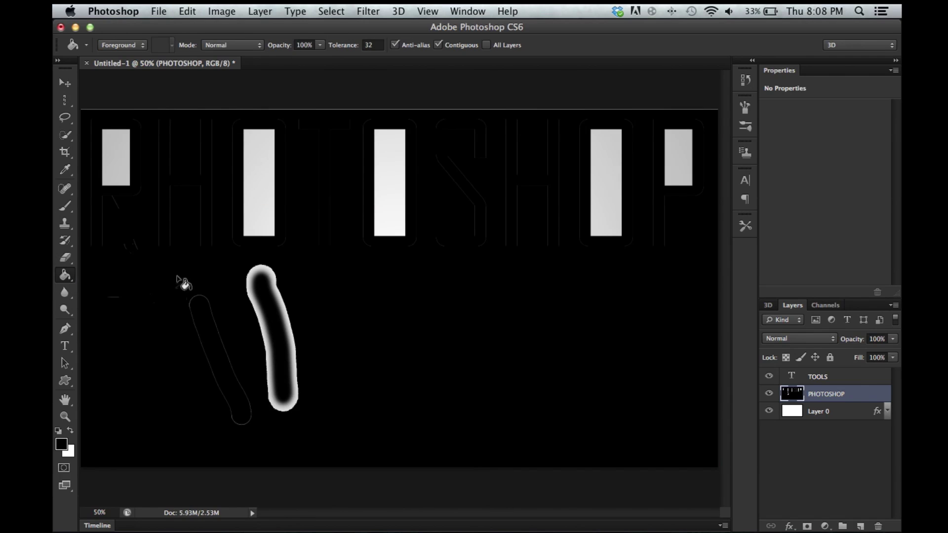
key(super+z)
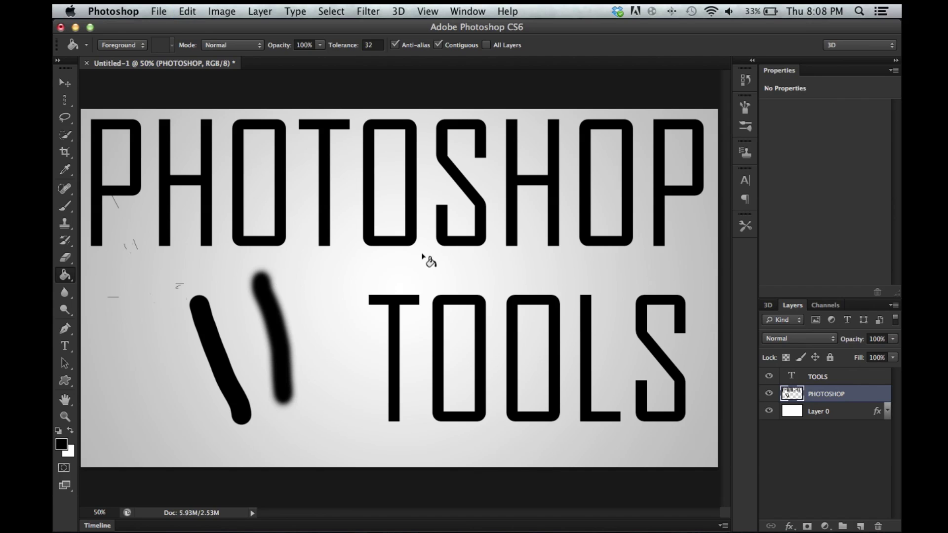
double_click(855, 378)
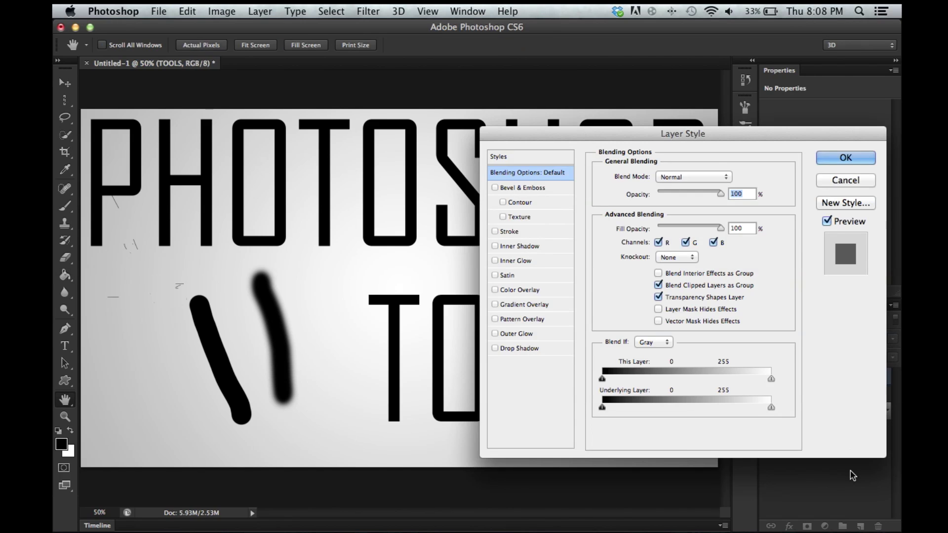
key(Escape)
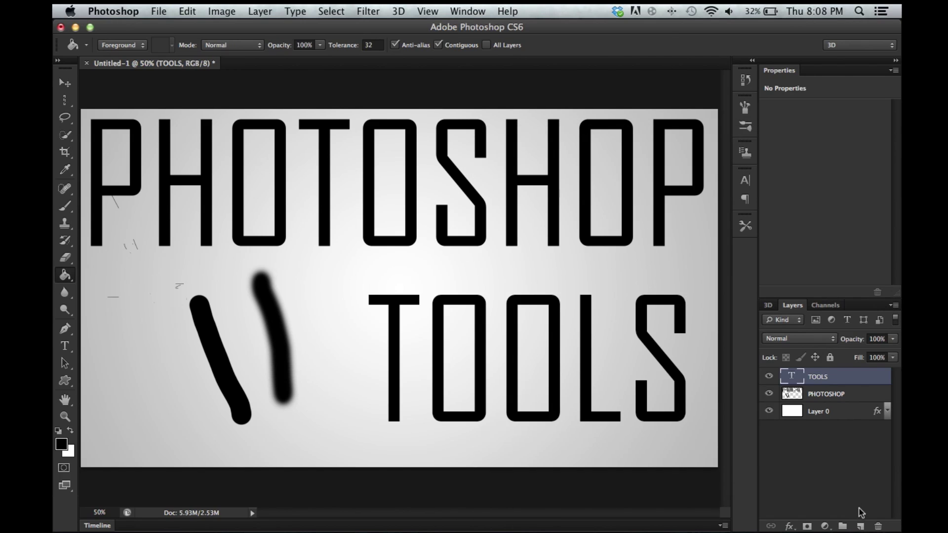
Step: Create empty Layer 1 above TOOLS, then switch to the Gradient and Blur tools
click(860, 525)
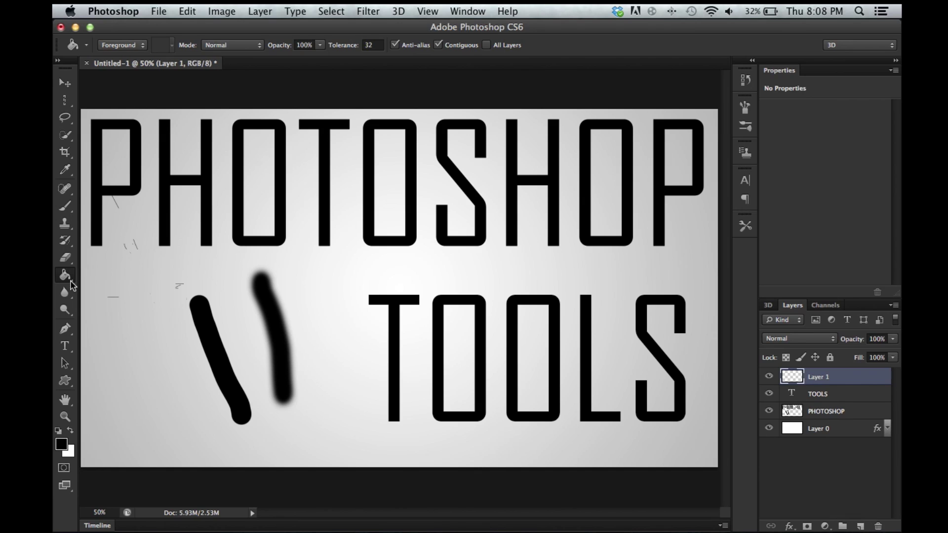
right_click(71, 285)
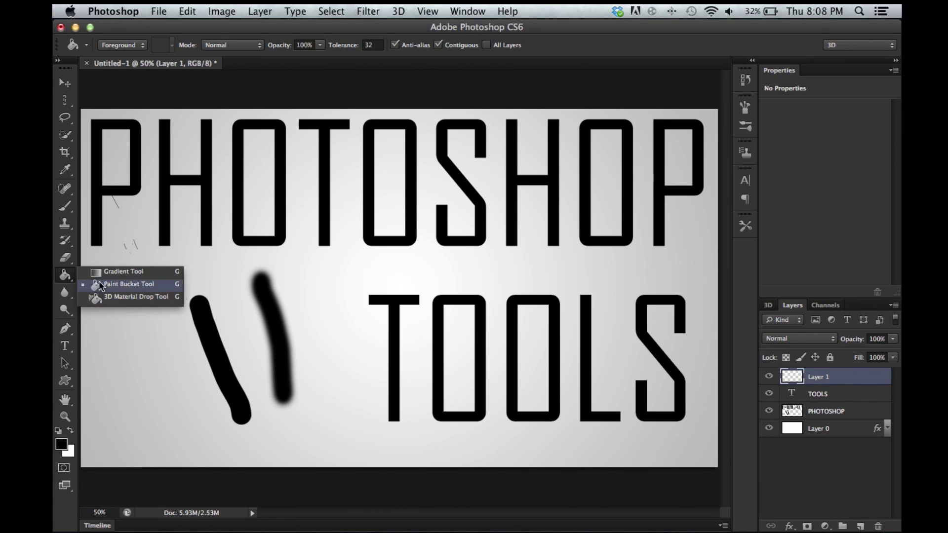
click(100, 276)
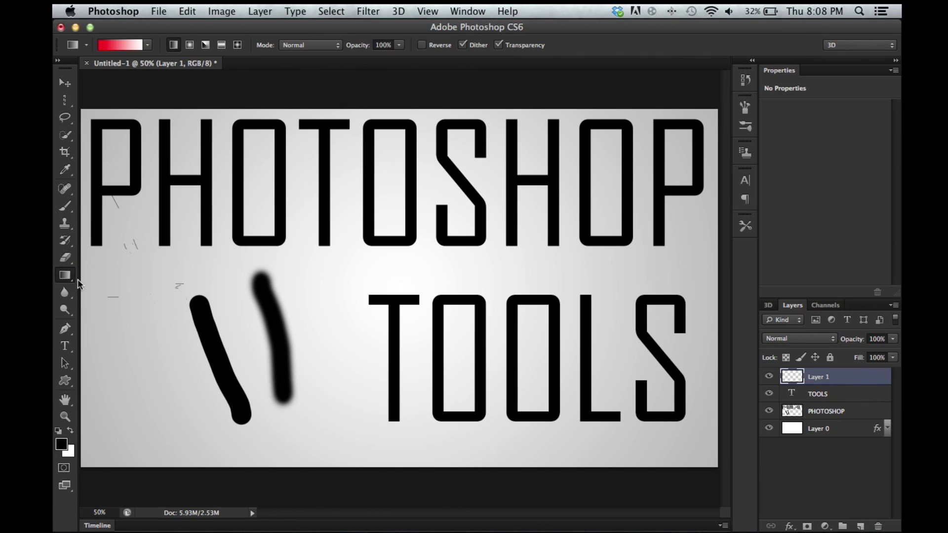
click(65, 292)
right_click(64, 292)
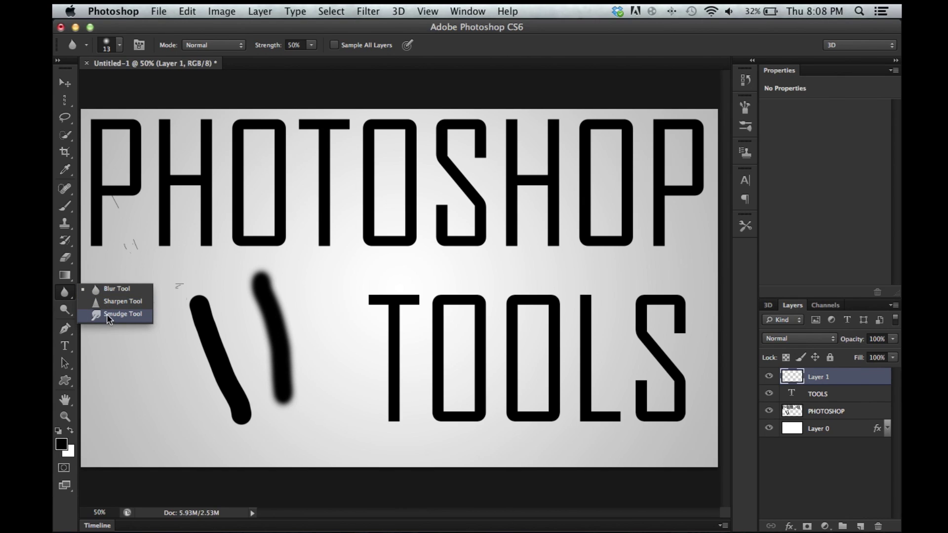
click(112, 288)
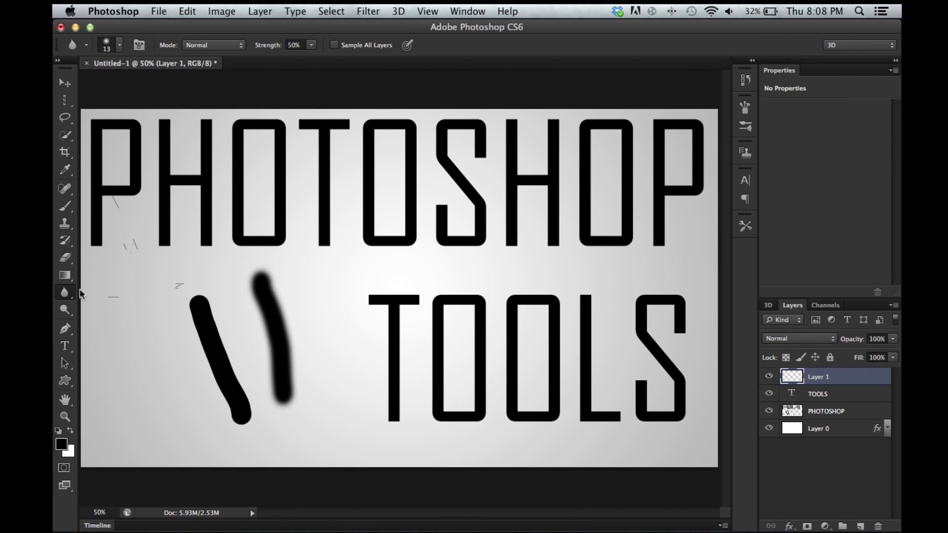
click(69, 292)
click(66, 311)
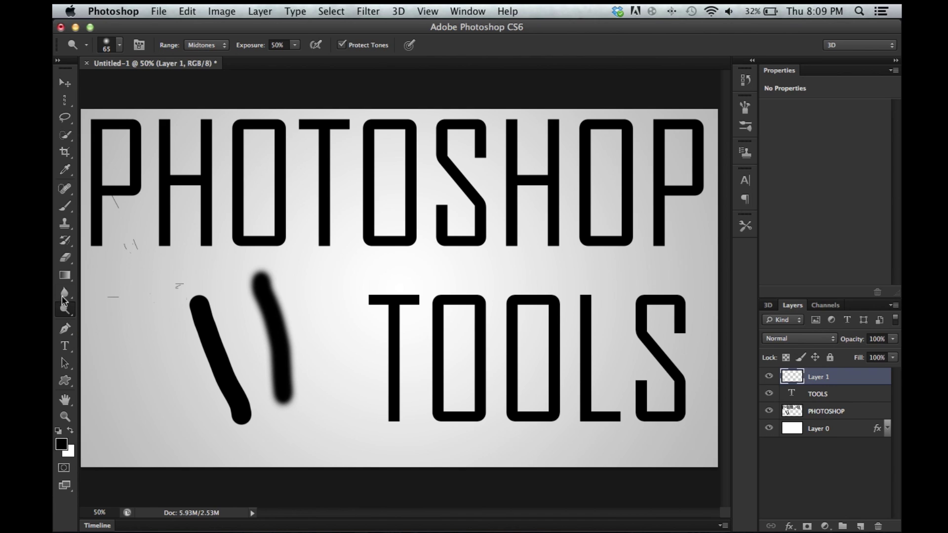
click(64, 293)
click(65, 311)
click(64, 329)
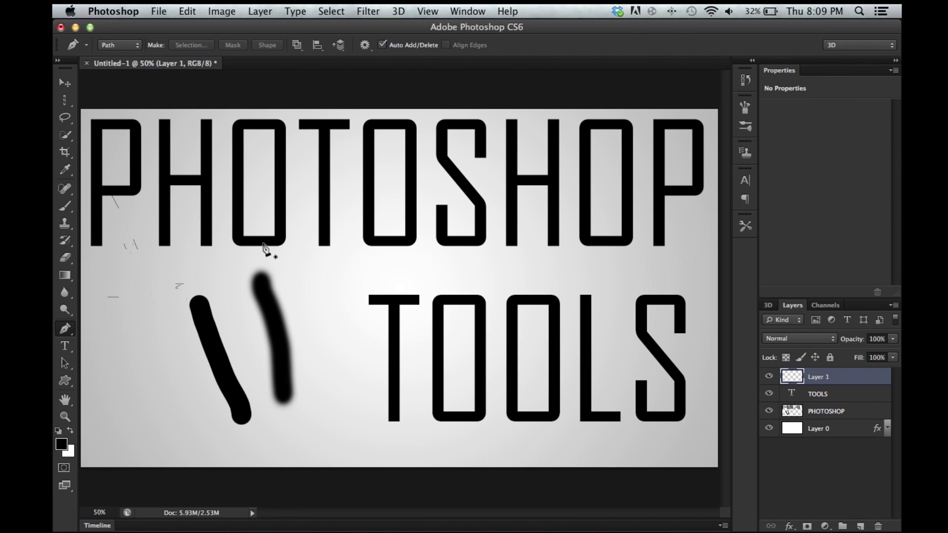
Step: Draw a trial Pen path curving around the P's inner corner, then delete it
scroll(265, 249, down, 5)
scroll(265, 248, up, 10)
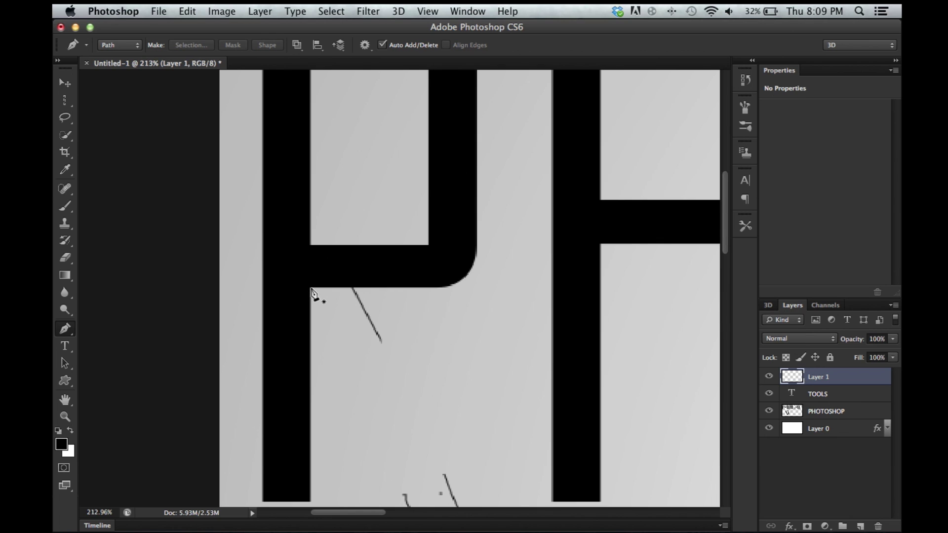
click(310, 288)
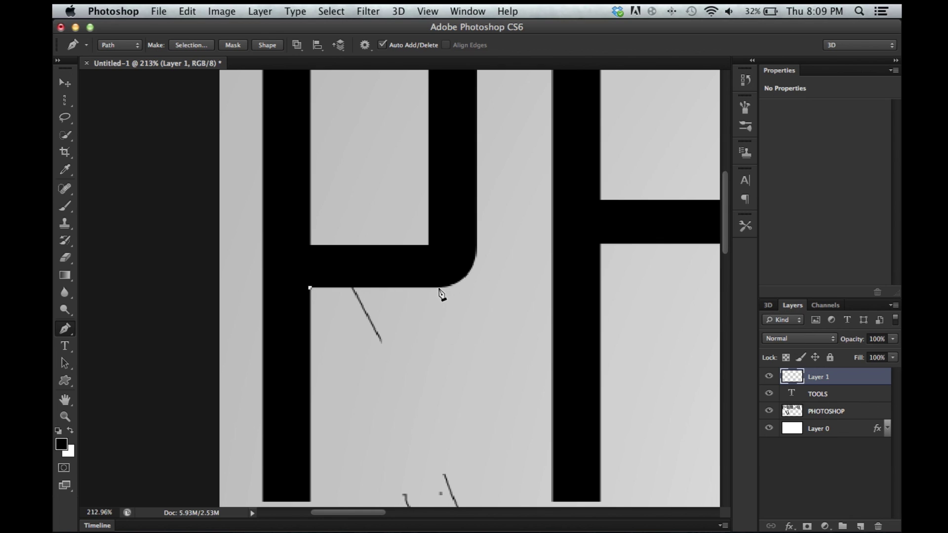
click(439, 288)
click(310, 288)
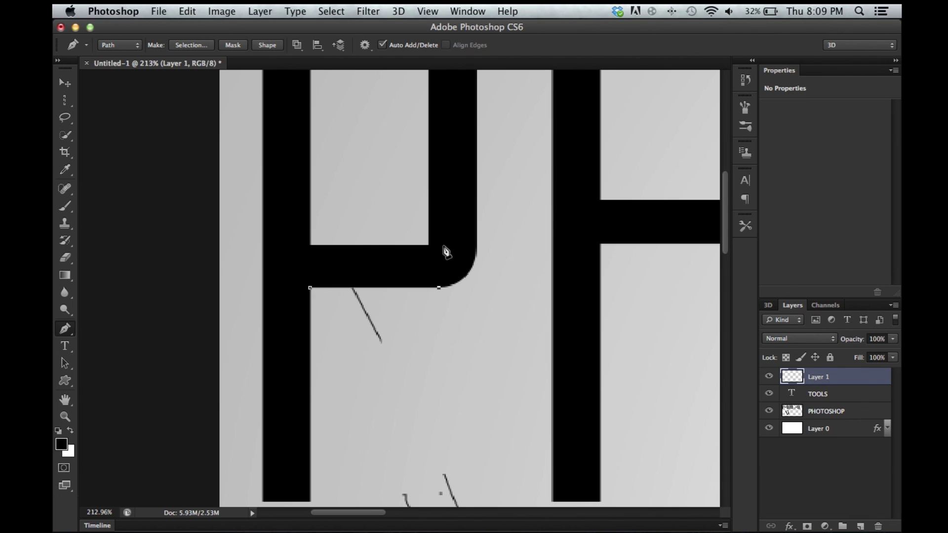
click(477, 216)
drag(478, 217, 469, 138)
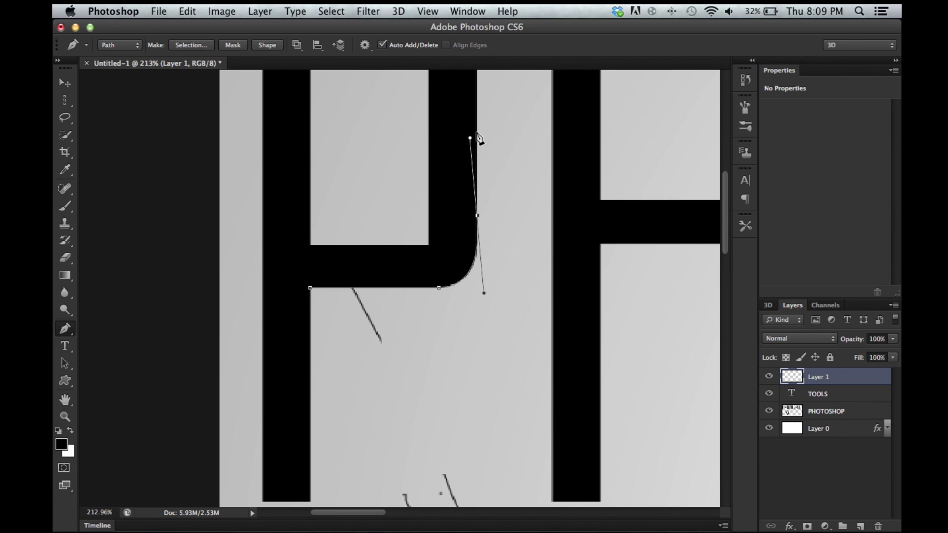
click(290, 252)
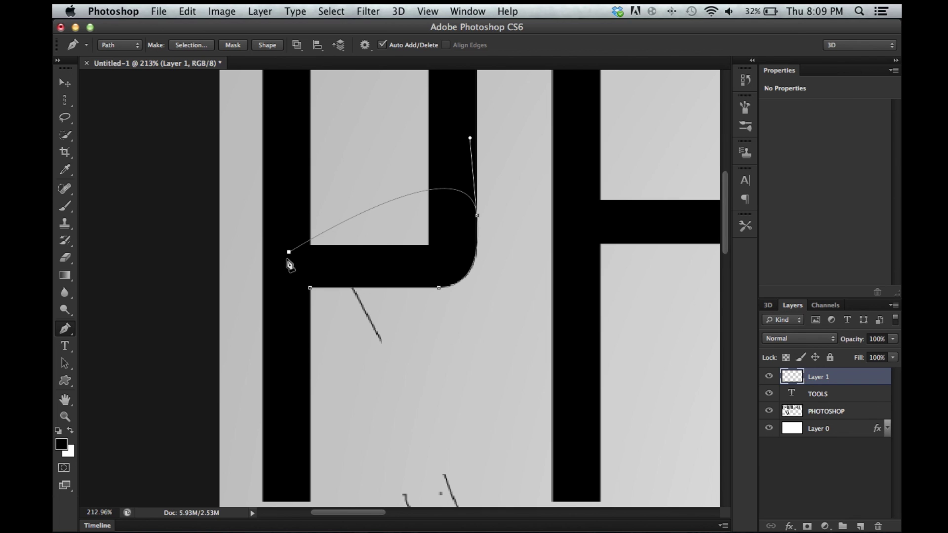
right_click(416, 276)
click(435, 292)
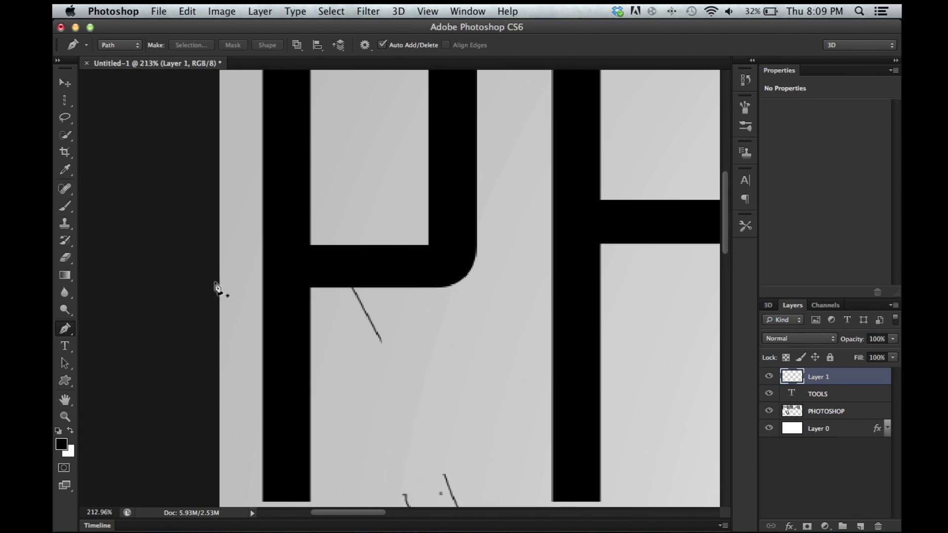
Step: Draw a freehand loop around the P's corner with the Freeform Pen, then delete it
right_click(72, 332)
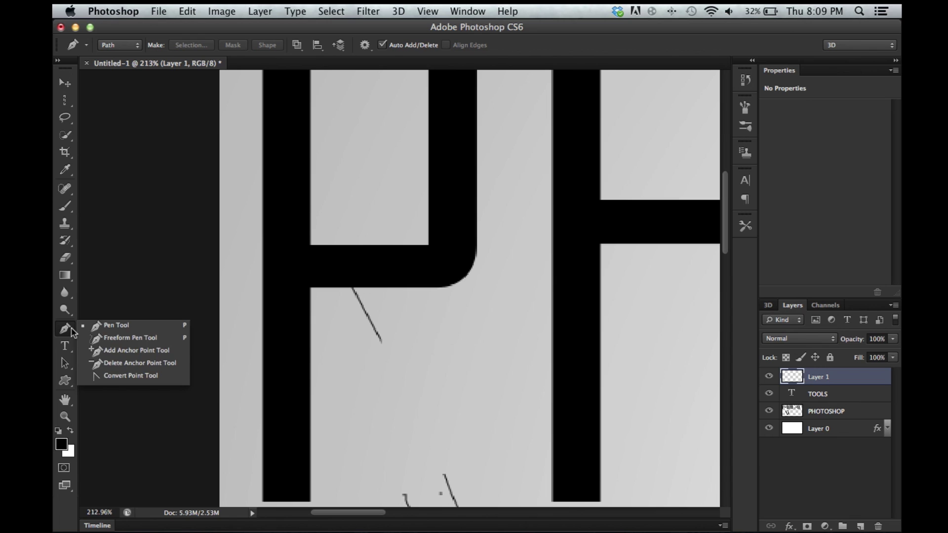
click(162, 339)
mouse_move(336, 339)
mouse_down()
mouse_move(467, 344)
mouse_move(473, 253)
mouse_move(337, 215)
mouse_move(305, 289)
mouse_move(344, 341)
mouse_up()
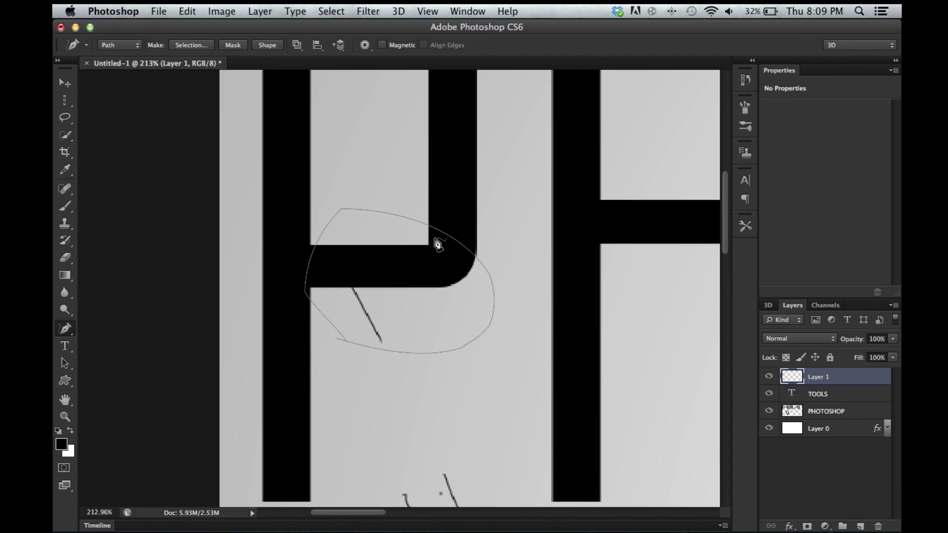
right_click(316, 256)
click(349, 282)
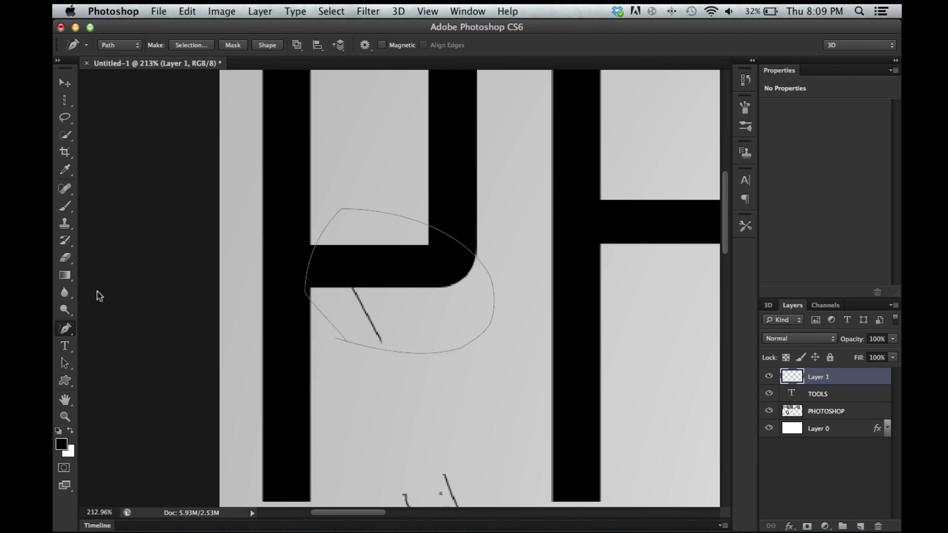
Step: Draw a straight path from the P to the H, bend it with an added anchor, then delete it
click(66, 331)
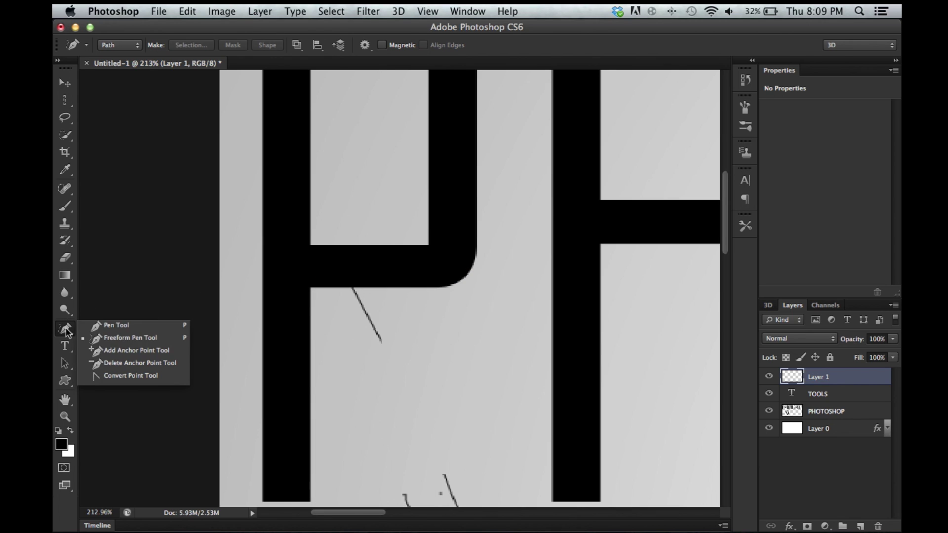
click(97, 350)
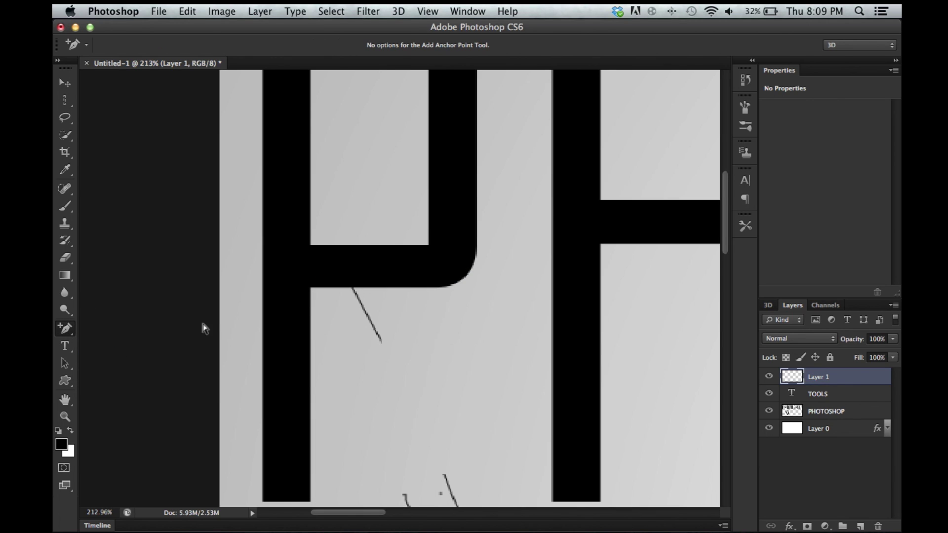
click(67, 330)
click(102, 327)
click(276, 283)
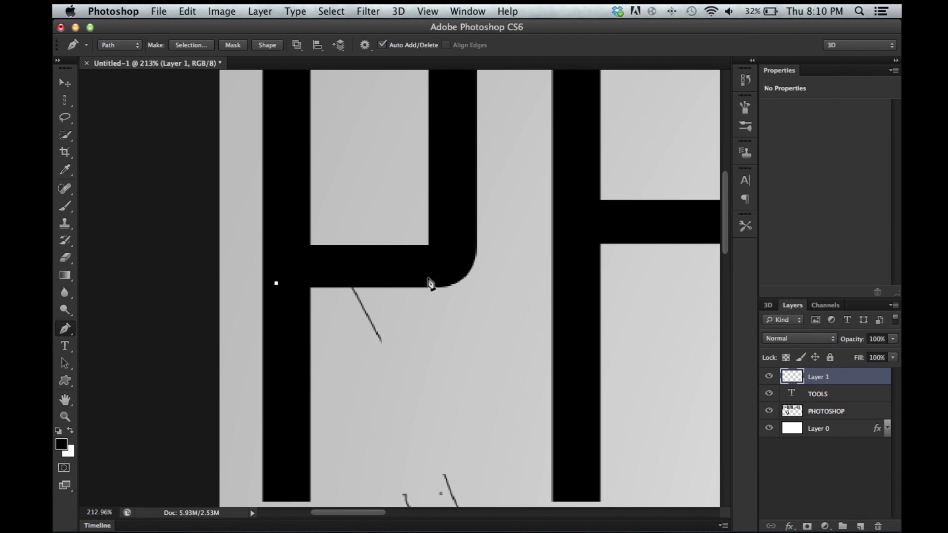
click(561, 280)
click(62, 329)
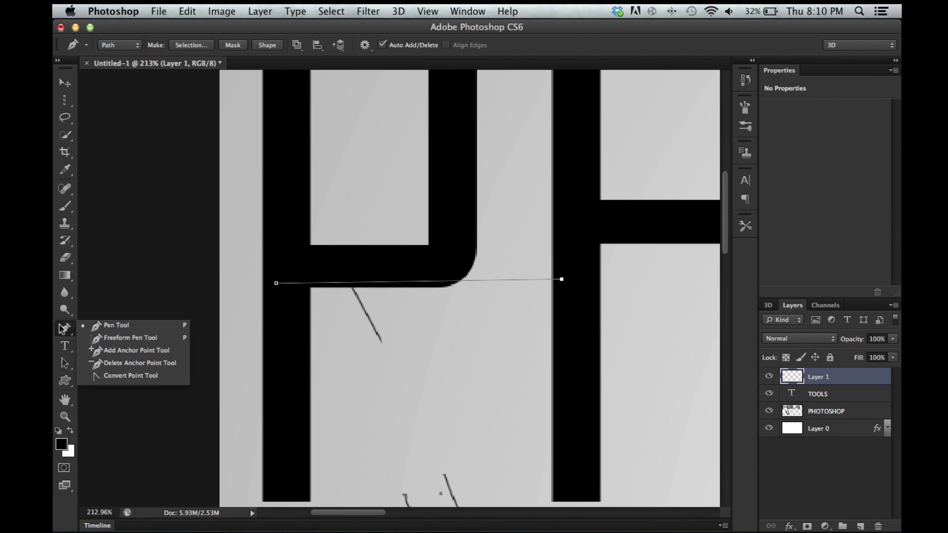
click(86, 350)
click(405, 282)
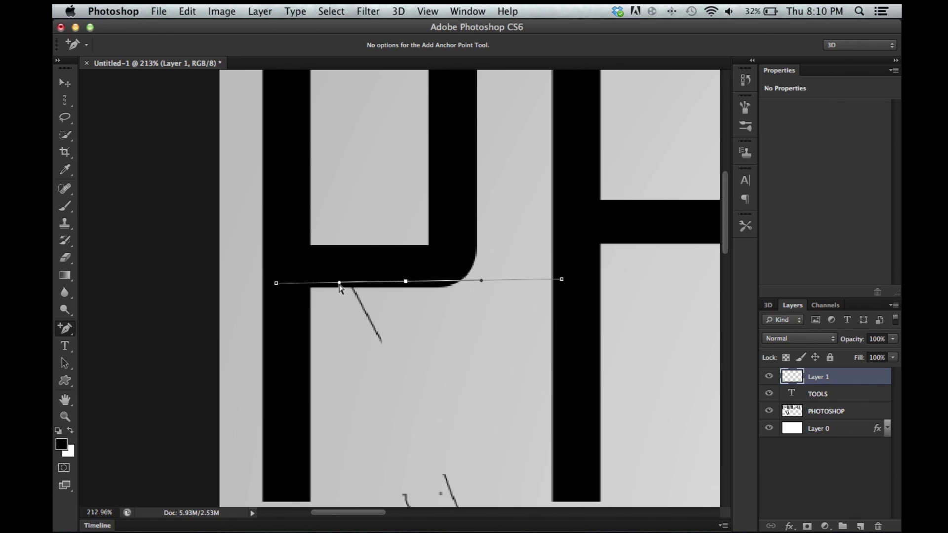
drag(339, 284, 252, 276)
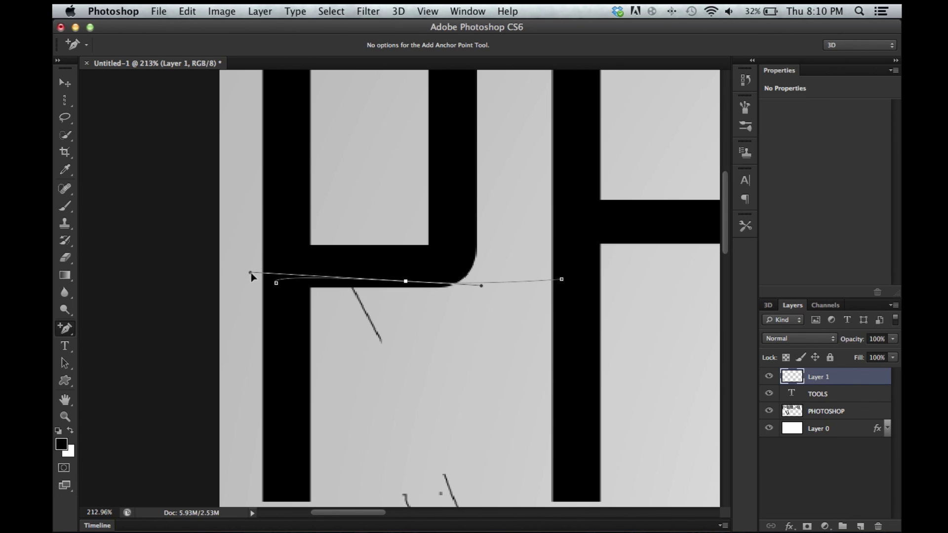
right_click(324, 315)
click(365, 332)
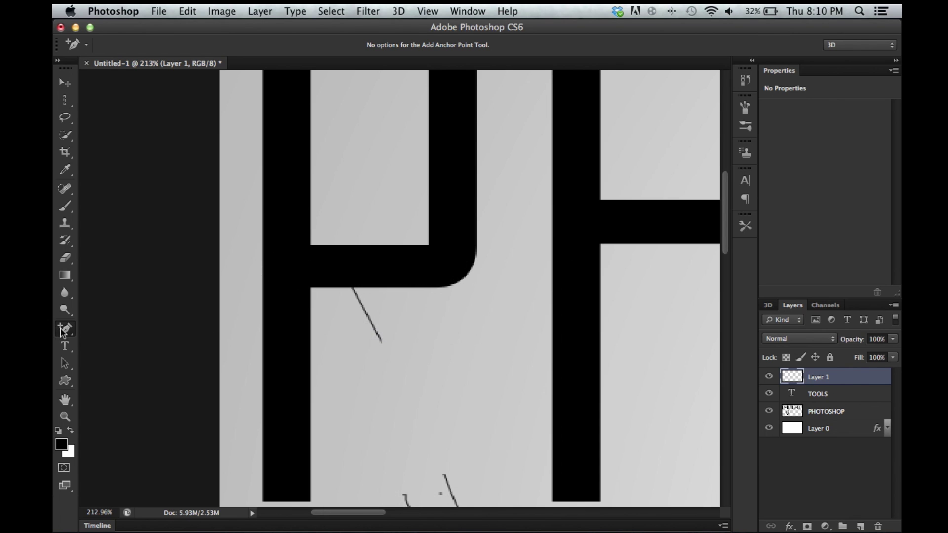
Step: Draw a three-anchor path across the lettering, convert its anchors to smooth curves, then delete it
click(65, 329)
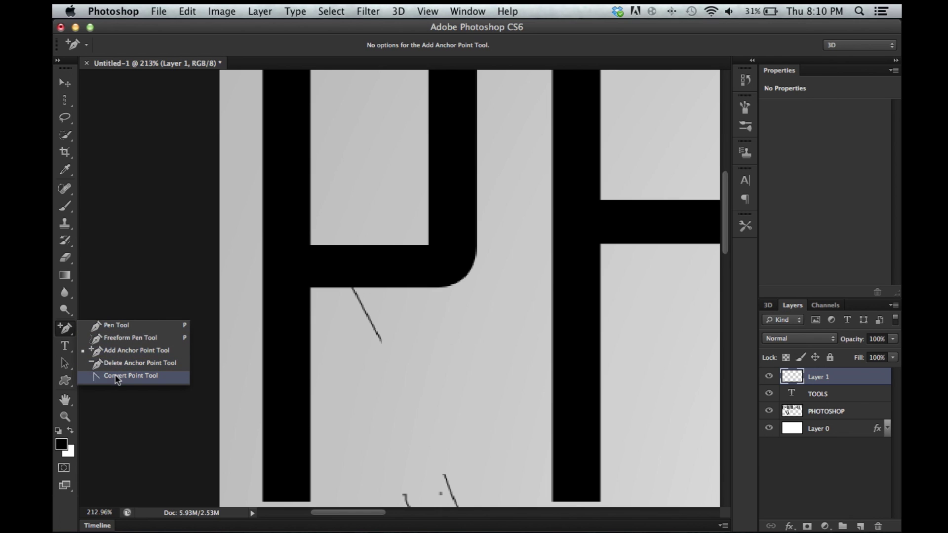
click(118, 325)
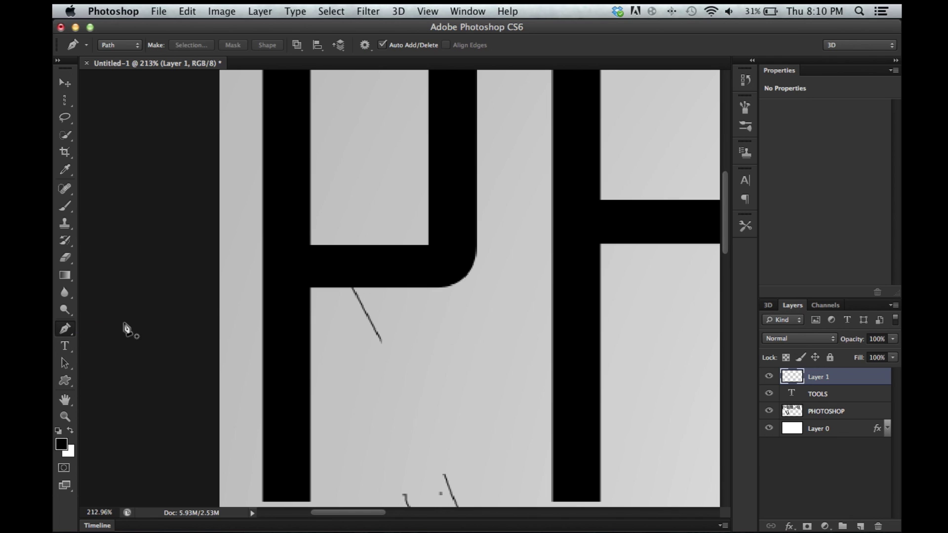
click(124, 322)
click(351, 260)
click(526, 262)
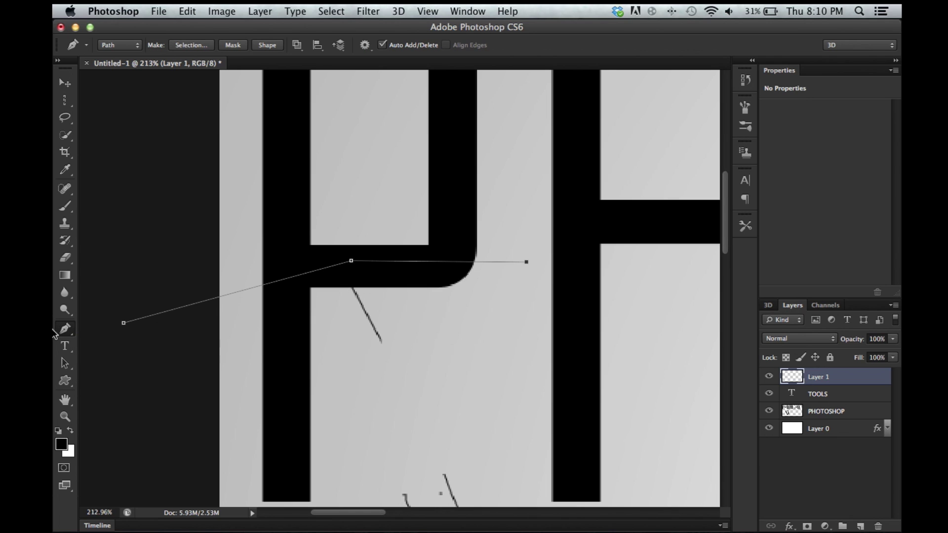
drag(58, 337, 91, 376)
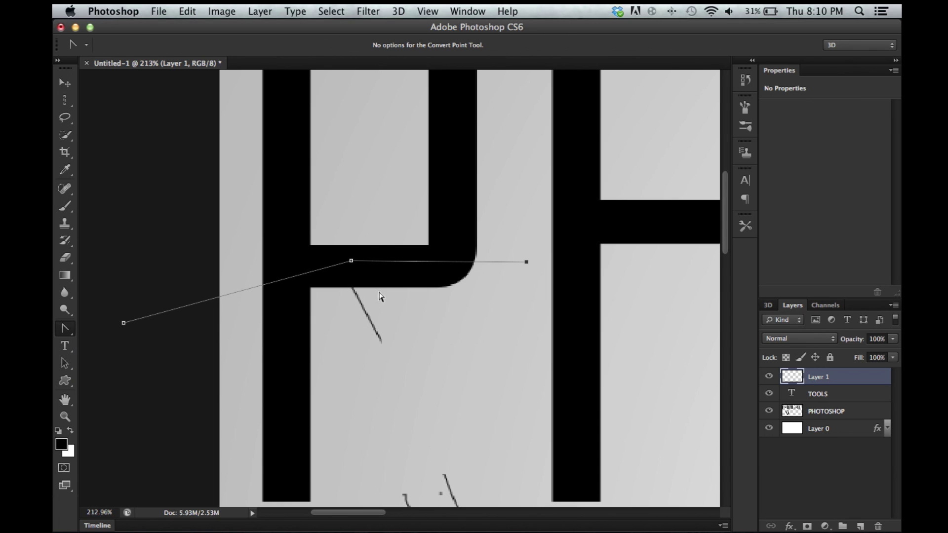
drag(352, 262, 457, 224)
drag(527, 262, 560, 191)
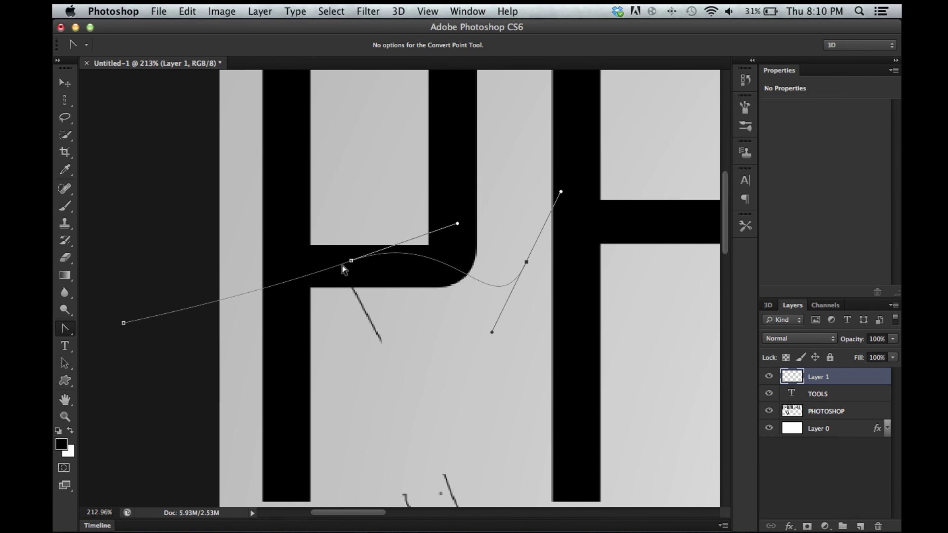
drag(350, 261, 272, 228)
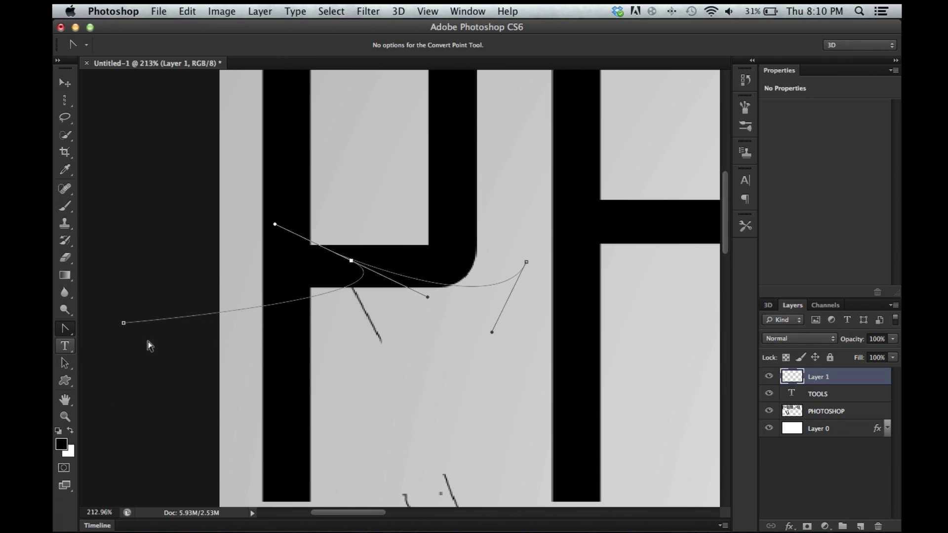
right_click(315, 351)
click(340, 371)
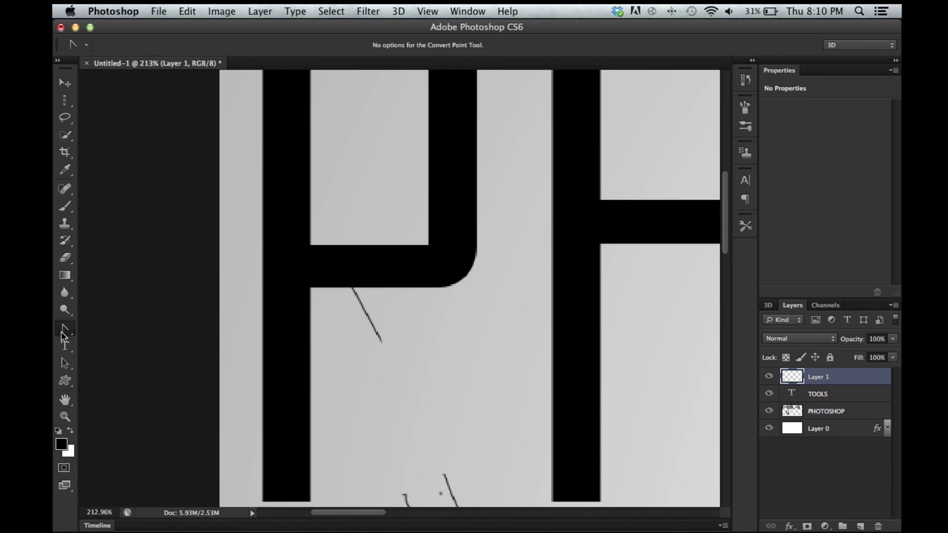
drag(63, 335, 91, 322)
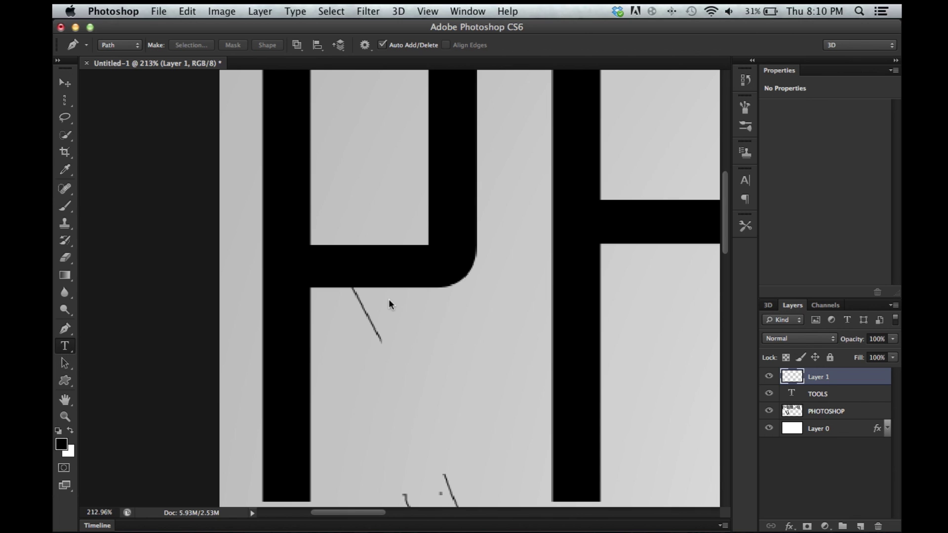
Step: Fit the canvas on screen and delete the old lettering and stroke layers
key(t)
key(super+0)
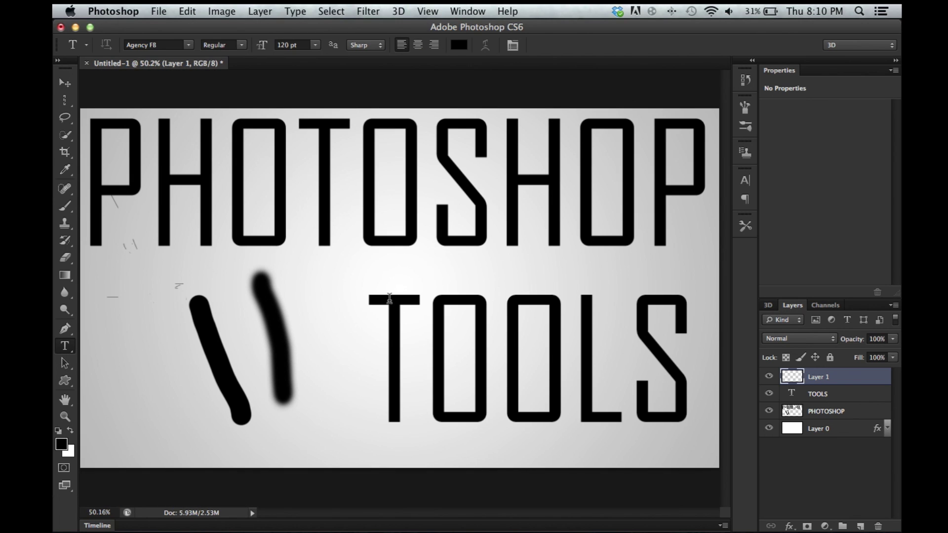
key(BackSpace)
key(BackSpace)
key(BackSpace)
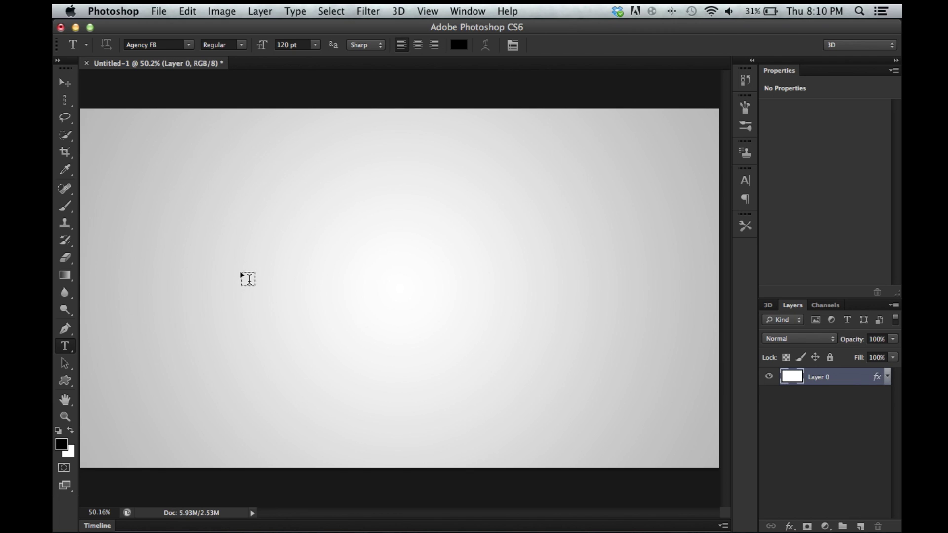
Step: Type the word 'photoshop' as a new text layer and move it left and down
click(292, 247)
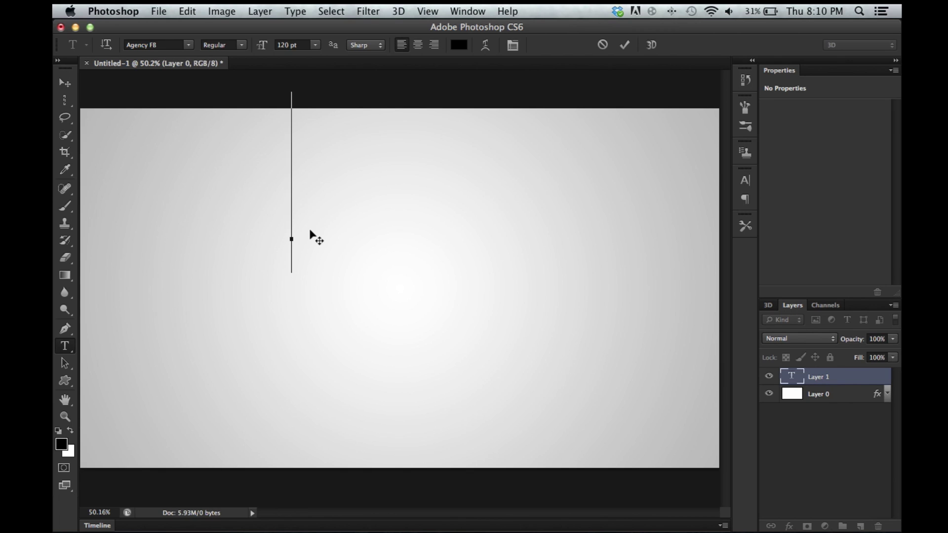
text(photosho)
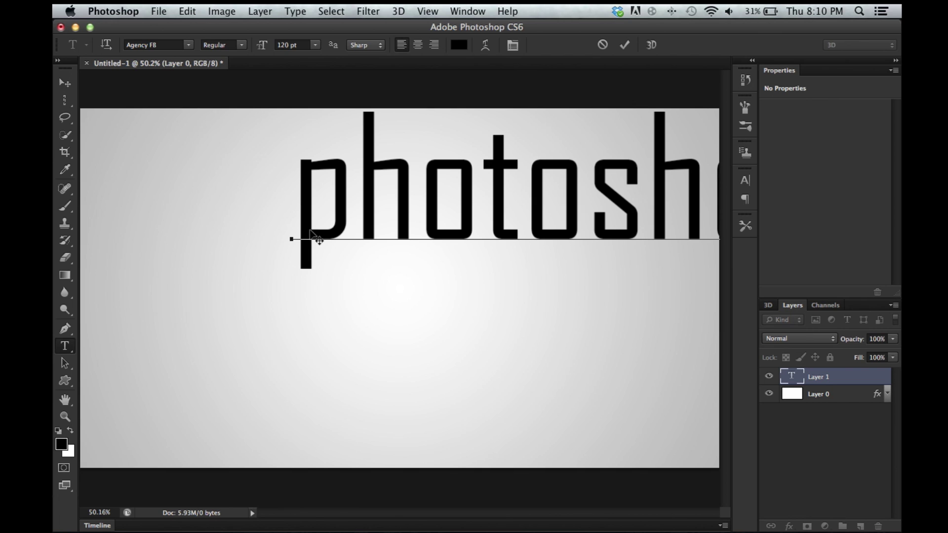
click(625, 44)
click(65, 83)
drag(392, 170, 228, 194)
click(64, 363)
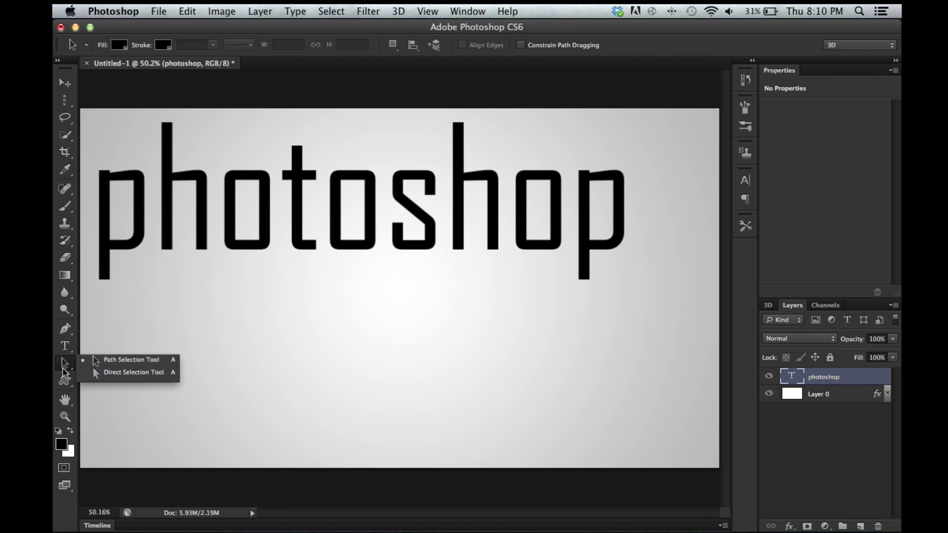
click(65, 328)
click(274, 382)
drag(385, 326, 414, 325)
drag(591, 340, 591, 347)
click(572, 388)
click(426, 411)
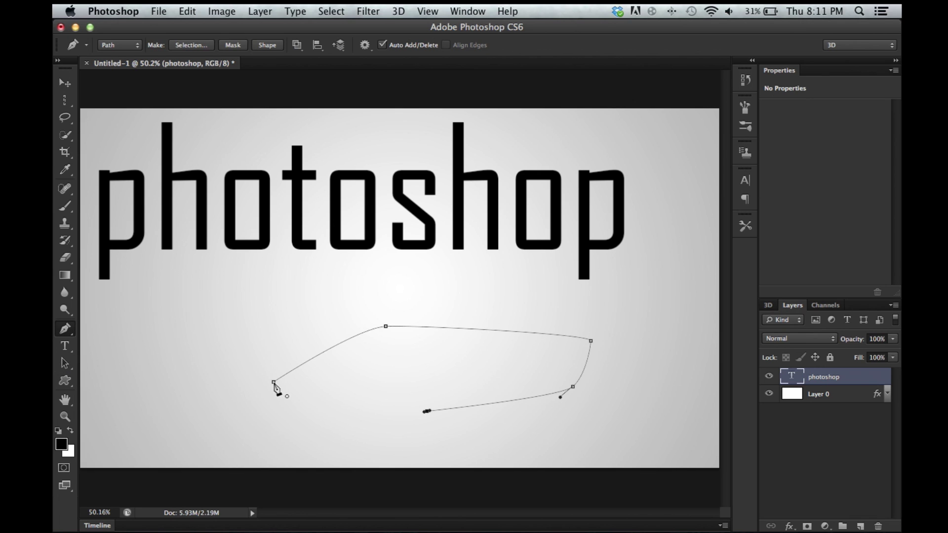
click(273, 381)
click(67, 329)
click(65, 365)
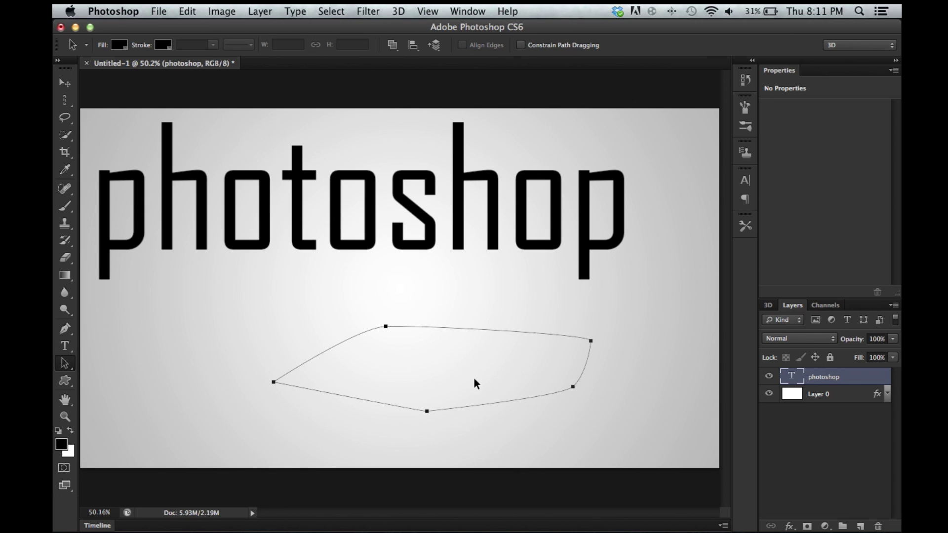
drag(474, 378, 502, 363)
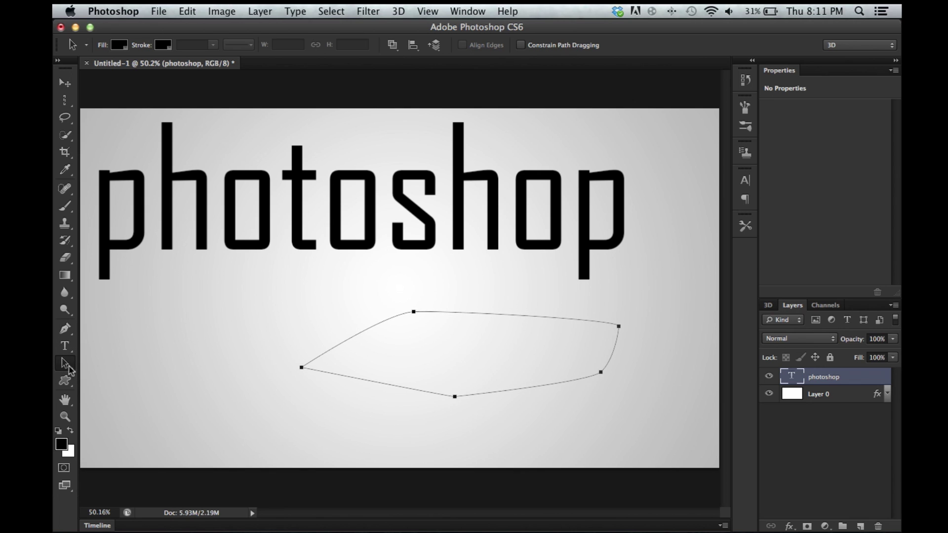
click(69, 370)
click(93, 367)
drag(302, 374, 276, 350)
click(64, 363)
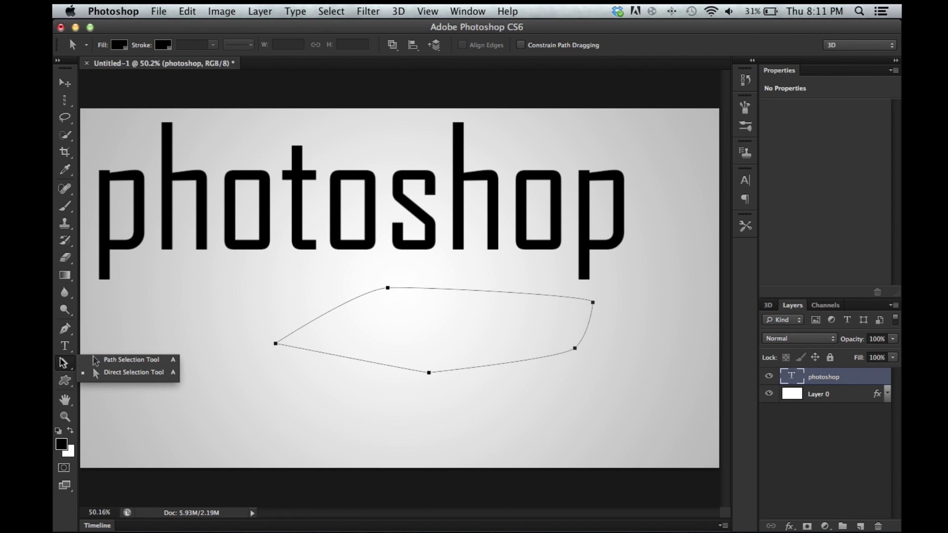
click(115, 376)
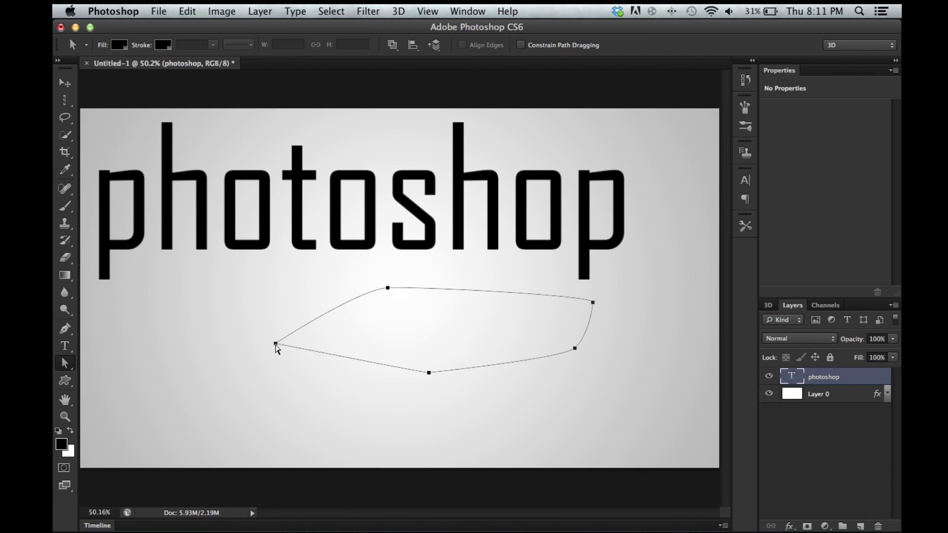
drag(277, 349, 308, 334)
click(436, 307)
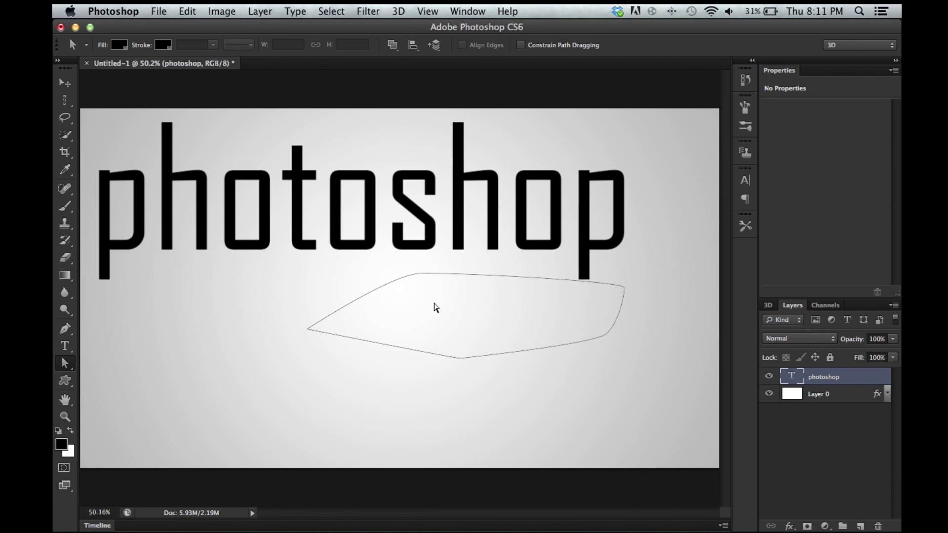
drag(679, 323, 271, 398)
click(473, 345)
key(BackSpace)
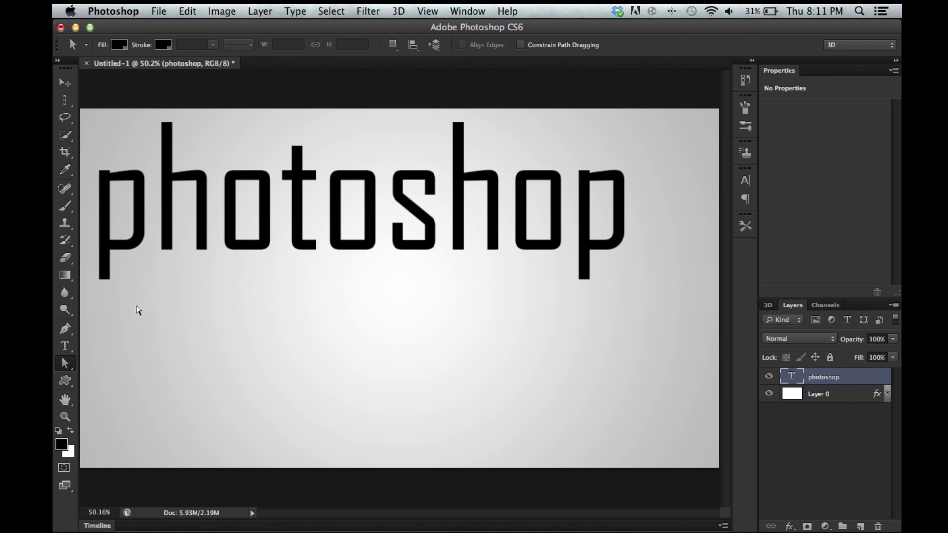
right_click(64, 369)
click(65, 372)
right_click(73, 372)
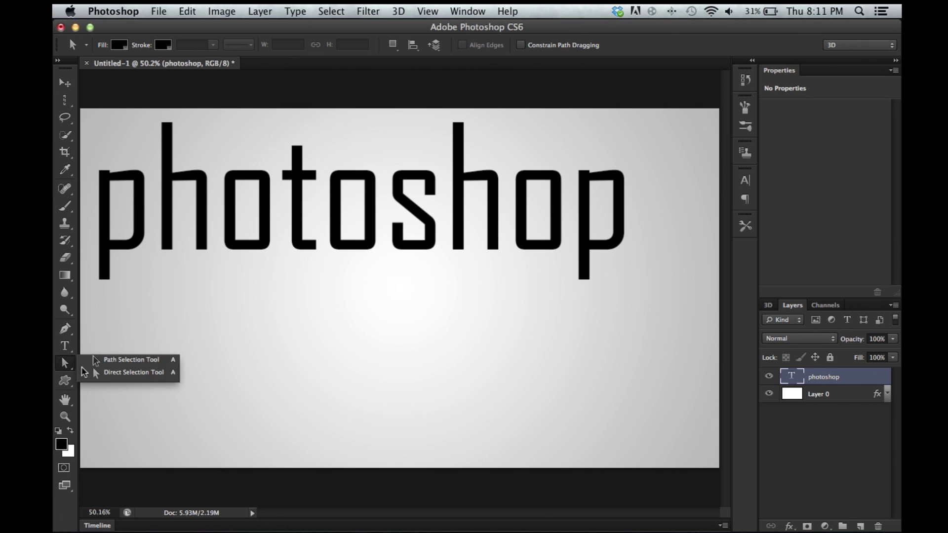
click(65, 380)
right_click(66, 378)
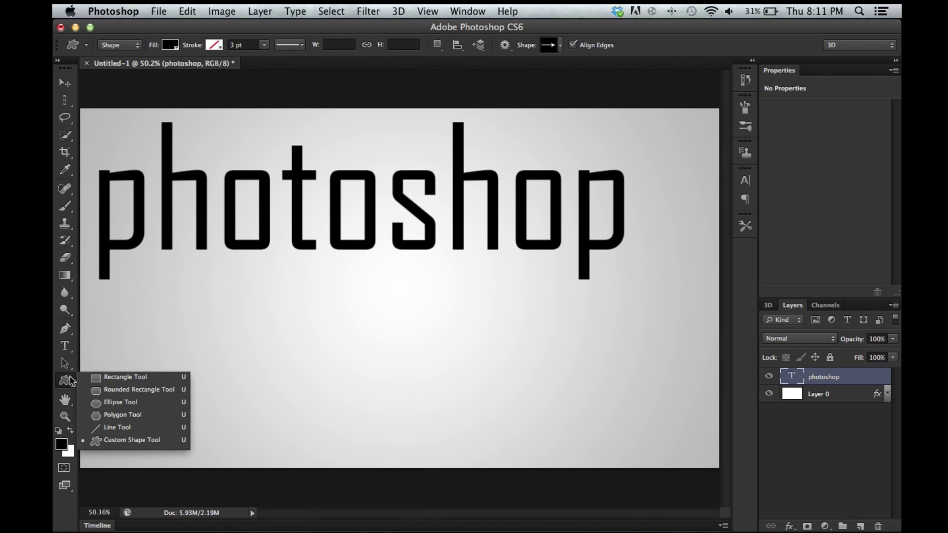
click(125, 377)
drag(148, 298, 335, 404)
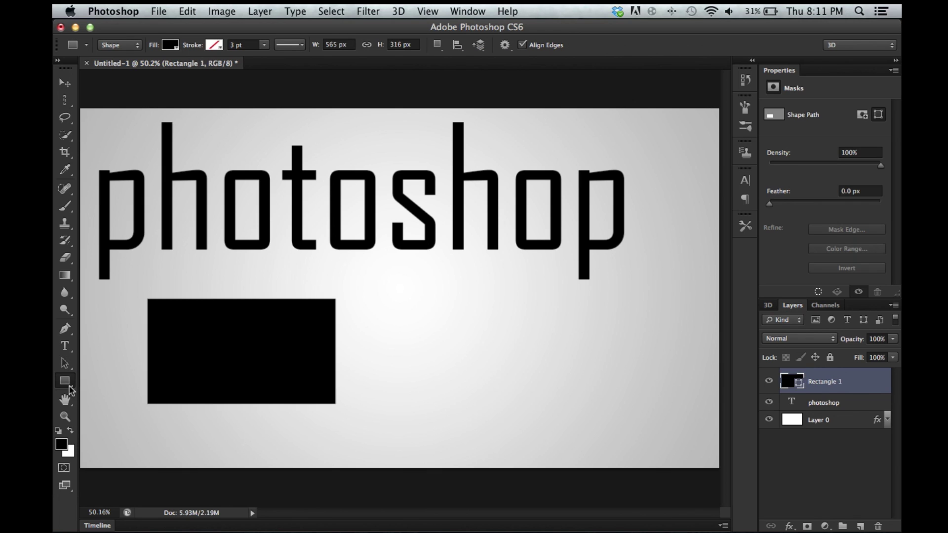
click(71, 390)
click(98, 391)
drag(317, 316, 502, 429)
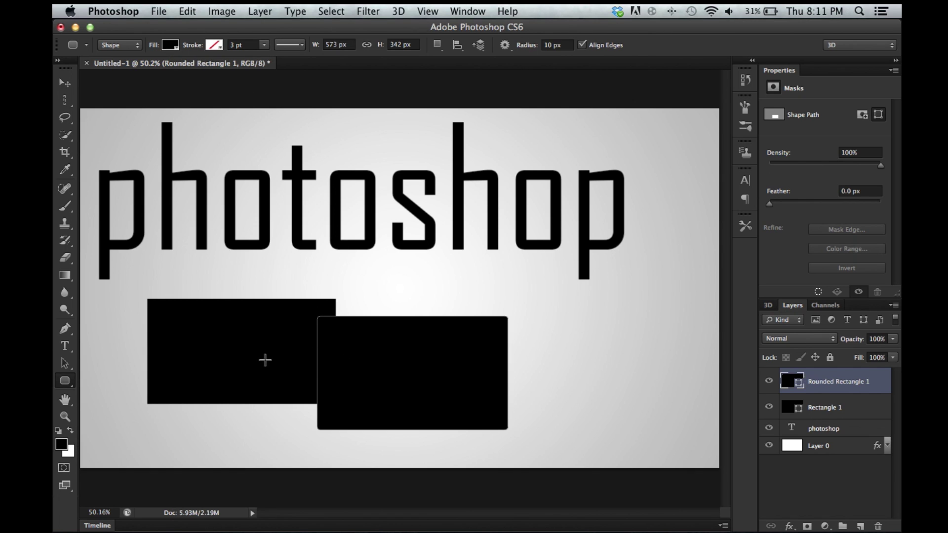
click(61, 386)
click(113, 400)
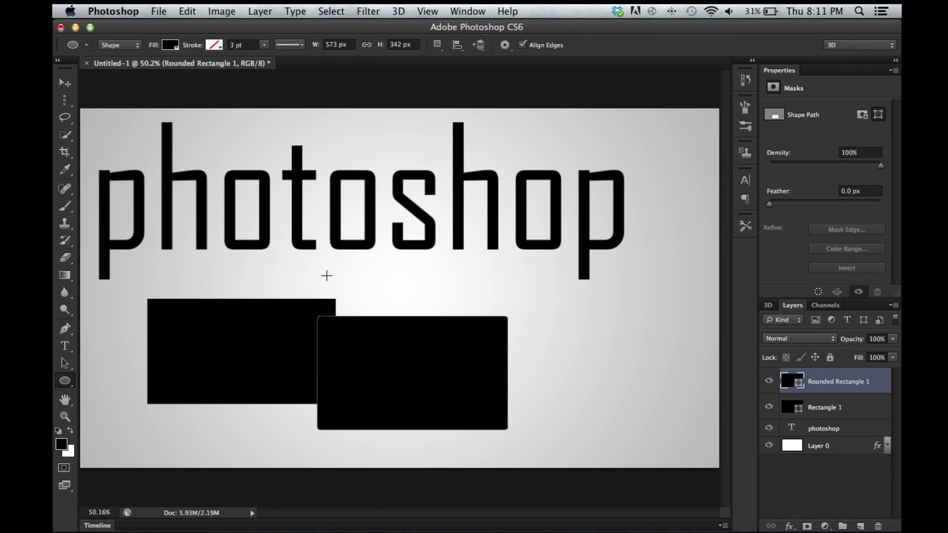
drag(329, 273, 544, 403)
click(67, 386)
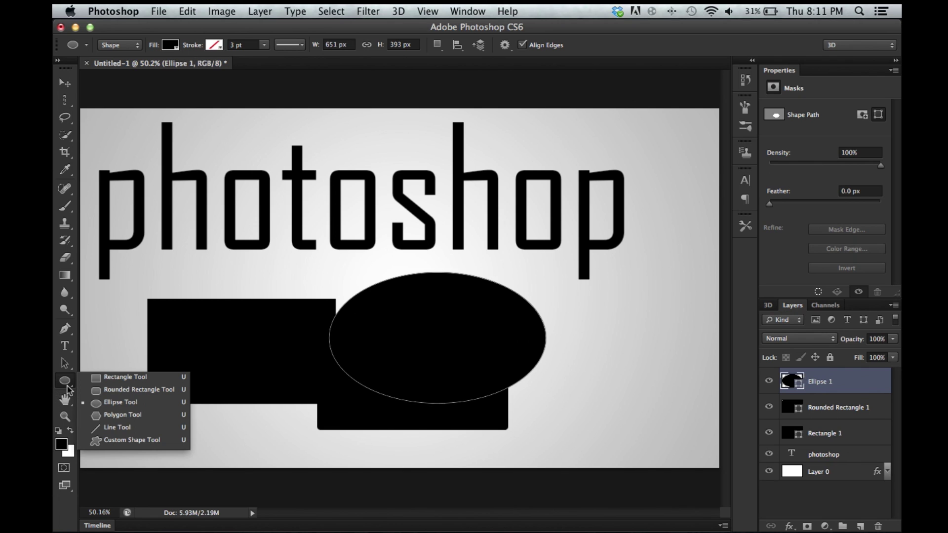
click(118, 427)
drag(125, 295, 259, 352)
drag(277, 268, 275, 271)
drag(186, 221, 170, 299)
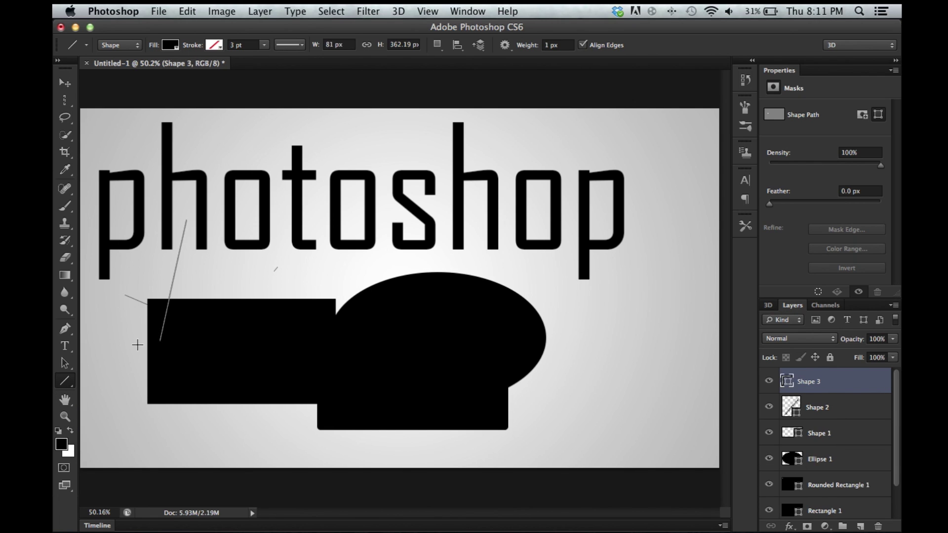
drag(137, 344, 523, 244)
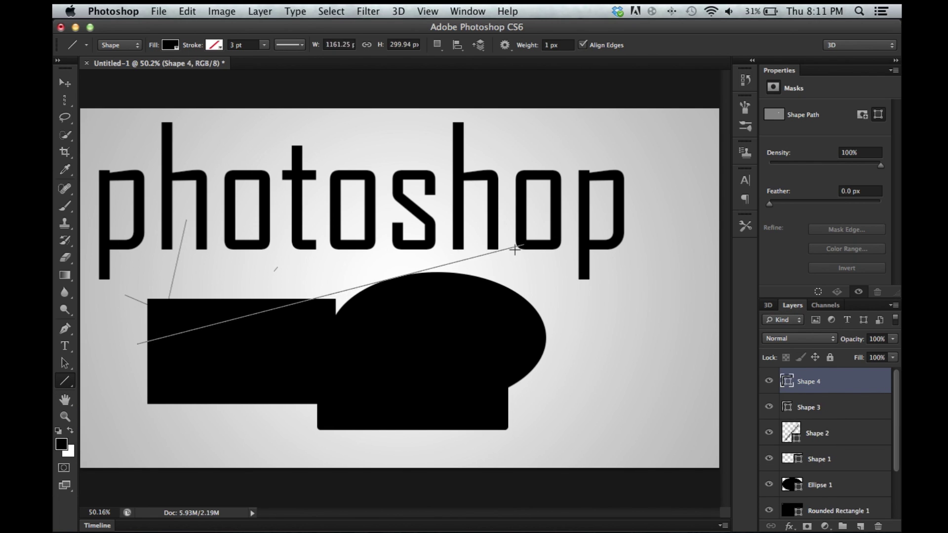
click(75, 386)
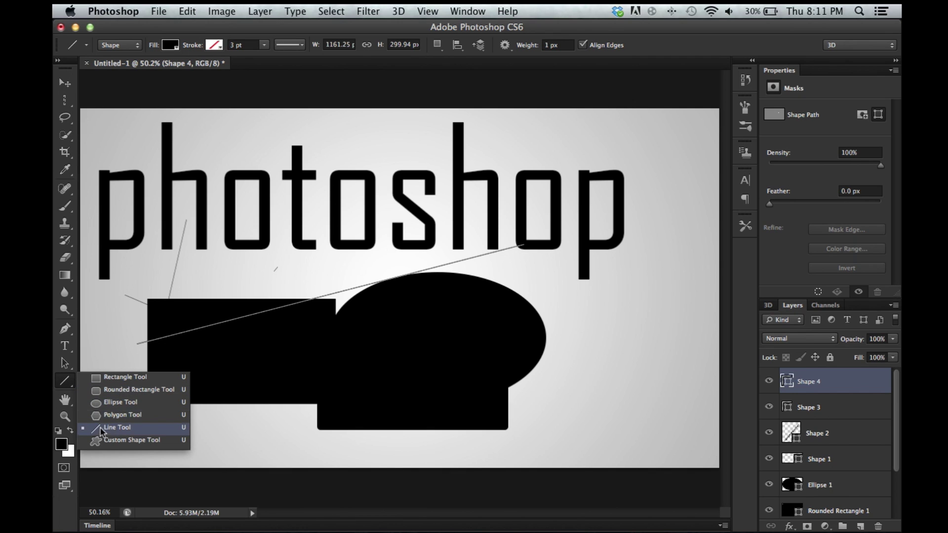
click(126, 440)
drag(248, 276, 454, 429)
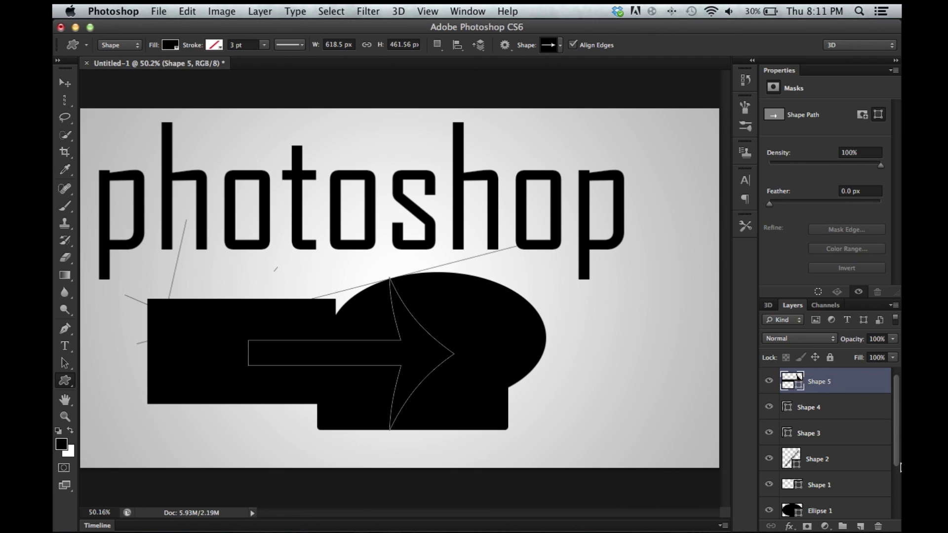
scroll(894, 459, down, 5)
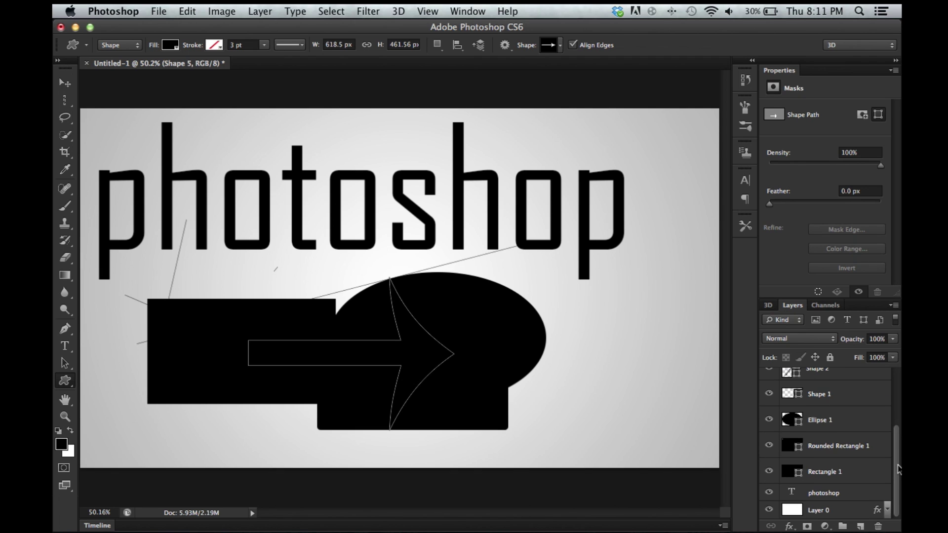
drag(897, 469, 896, 418)
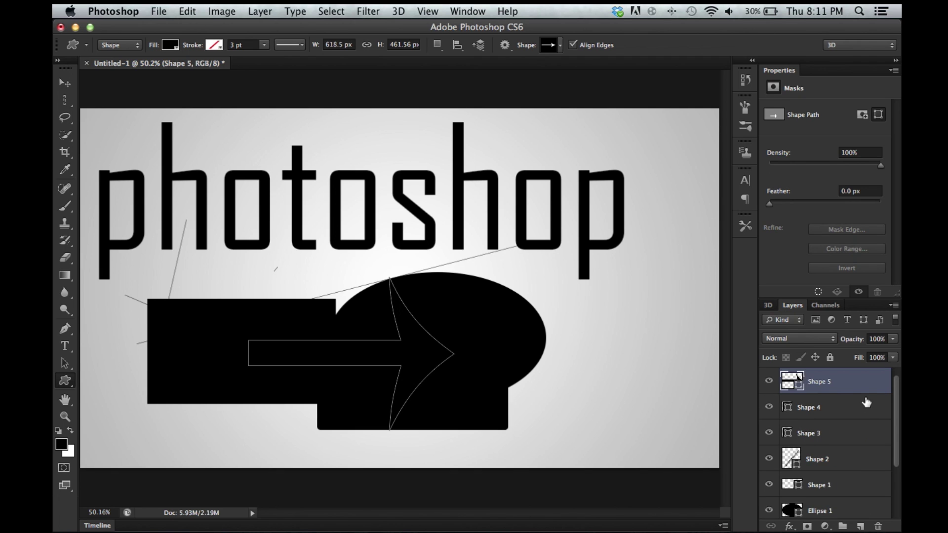
key(BackSpace)
key(BackSpace)
key(BackSpace)
key(BackSpace)
key(BackSpace)
key(BackSpace)
key(BackSpace)
key(BackSpace)
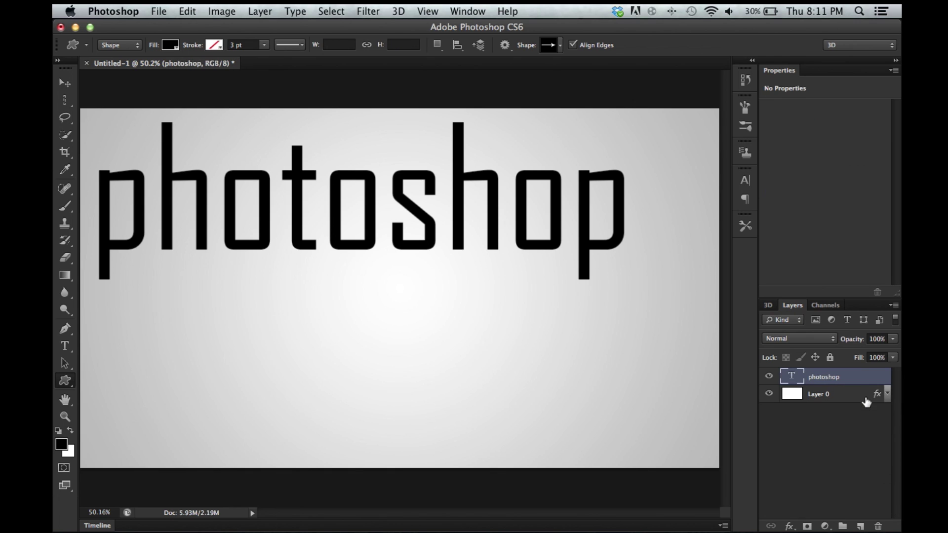
Step: Nudge the word photoshop slightly to the right
click(61, 403)
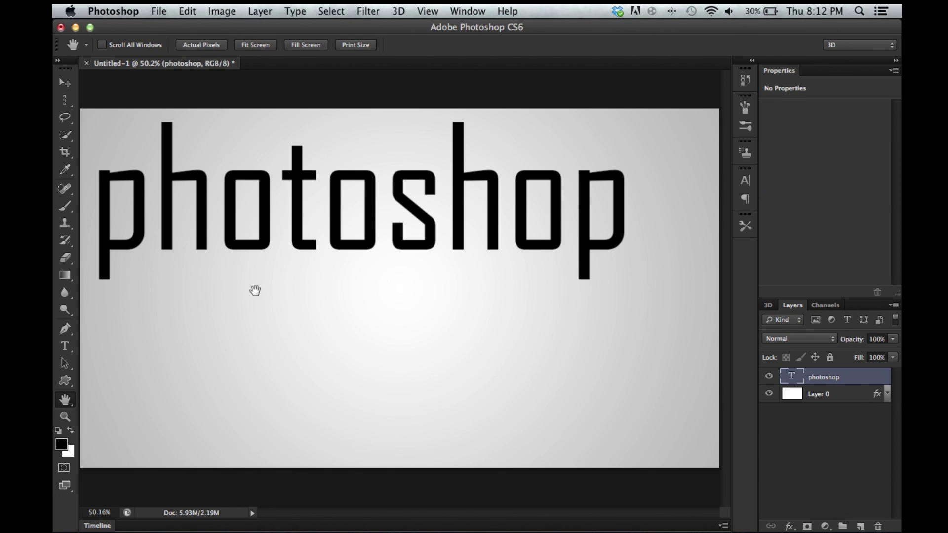
click(65, 83)
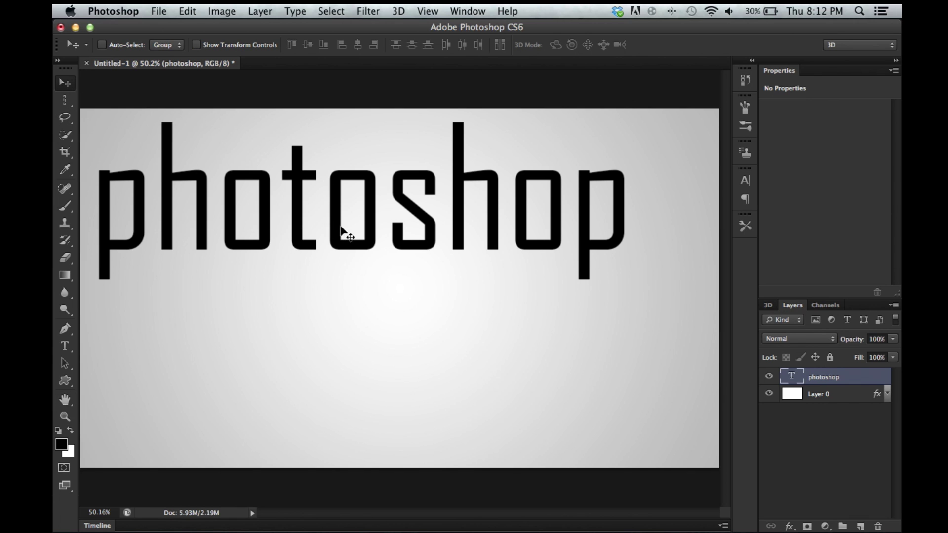
drag(340, 228, 362, 229)
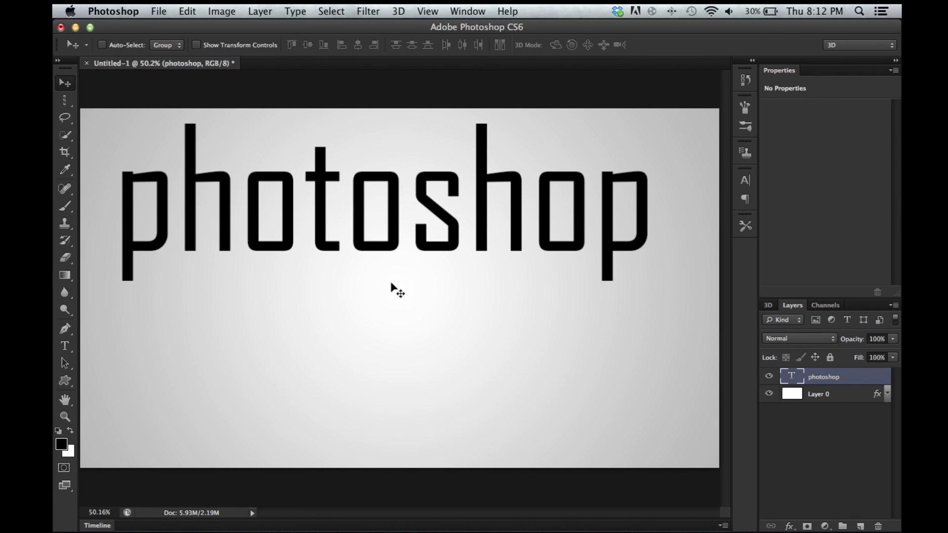
Step: Pan the view around the canvas and bring up the Rotate View Tool
scroll(389, 270, down, 5)
scroll(389, 270, up, 10)
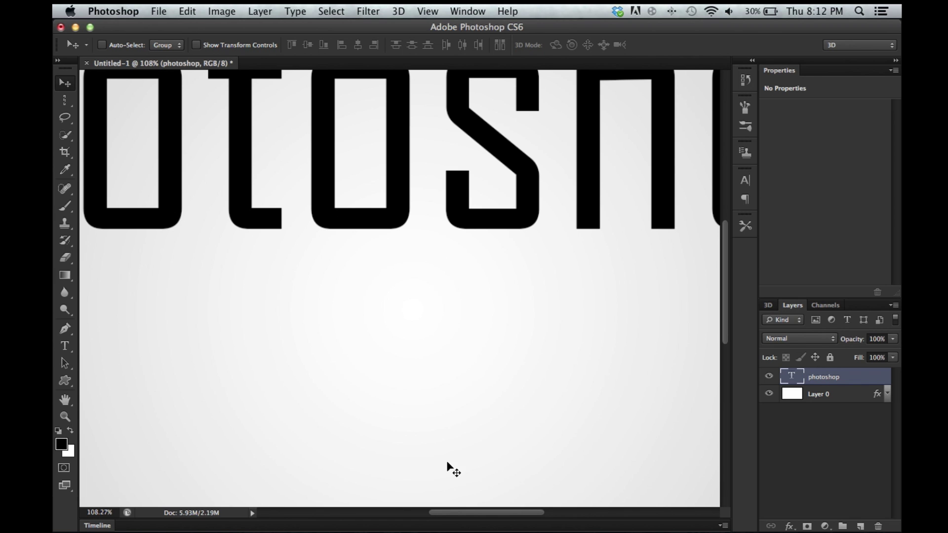
drag(456, 512, 437, 514)
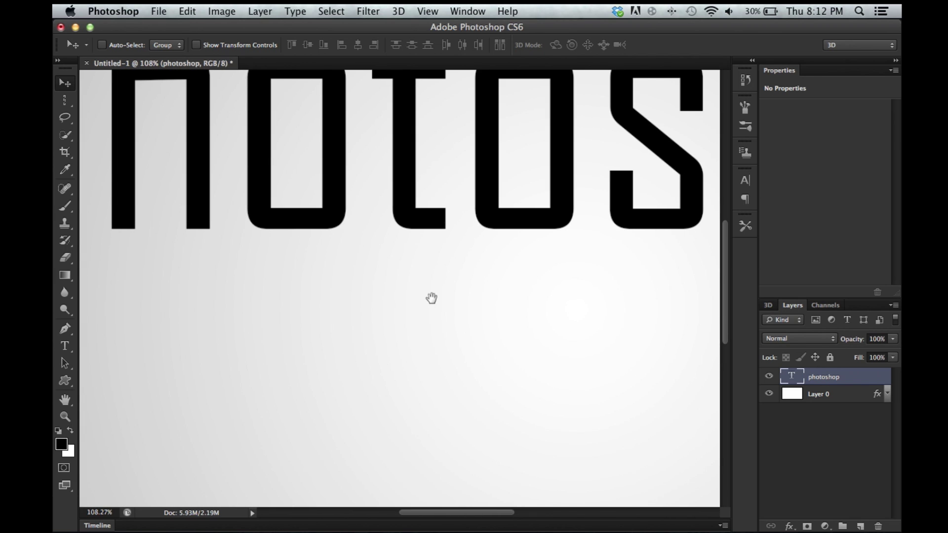
scroll(429, 296, left, 3)
scroll(451, 429, up, 5)
scroll(500, 317, down, 10)
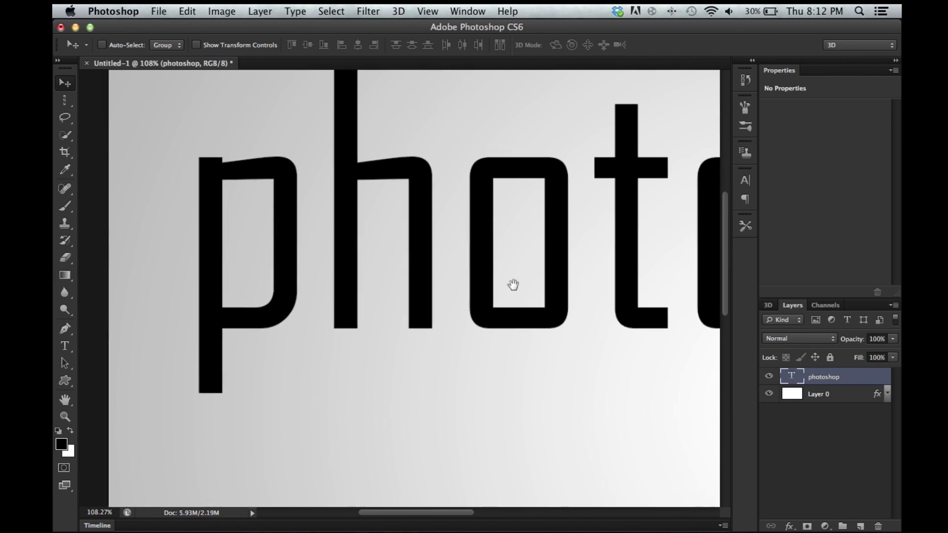
scroll(512, 282, right, 8)
drag(65, 399, 133, 411)
Step: Tilt the canvas view, fit the image on screen, and rotate it back to level
scroll(489, 317, left, 5)
scroll(368, 321, right, 5)
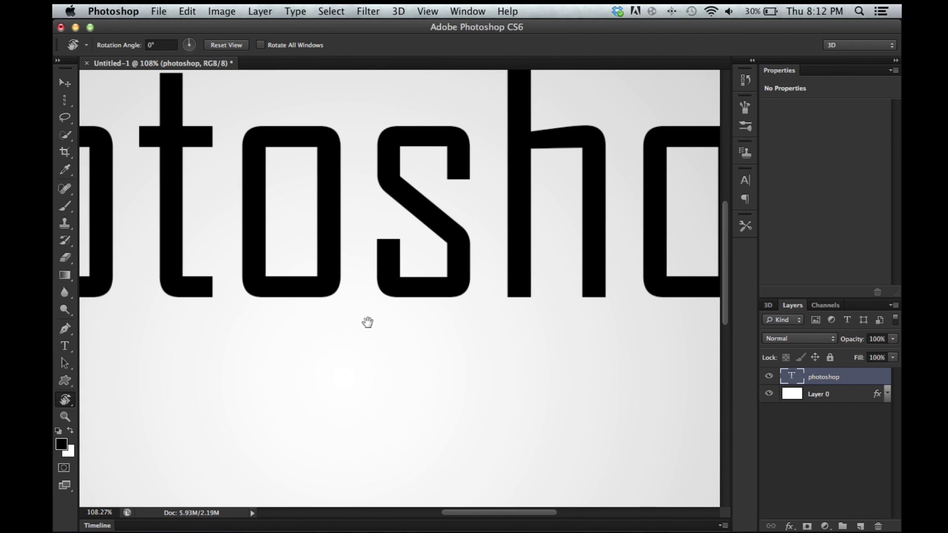
drag(380, 248, 360, 219)
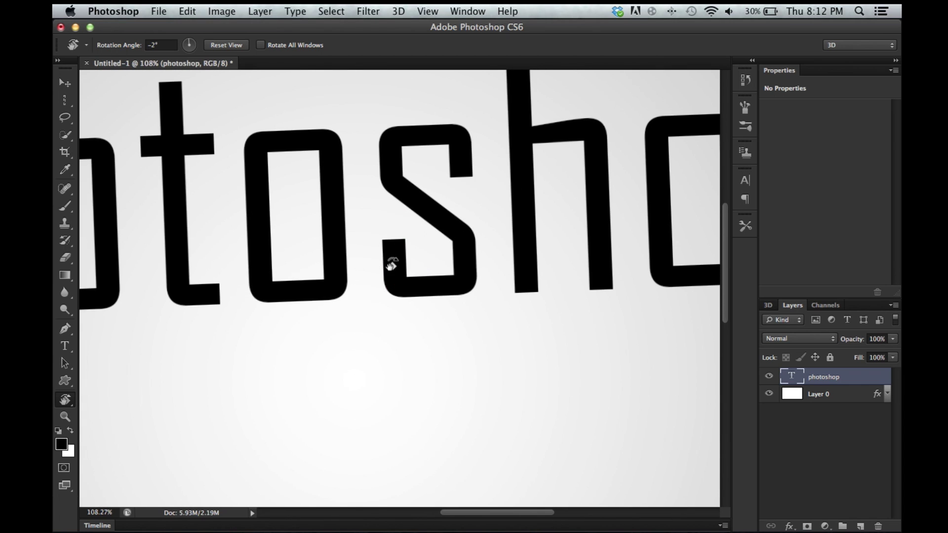
key(super+0)
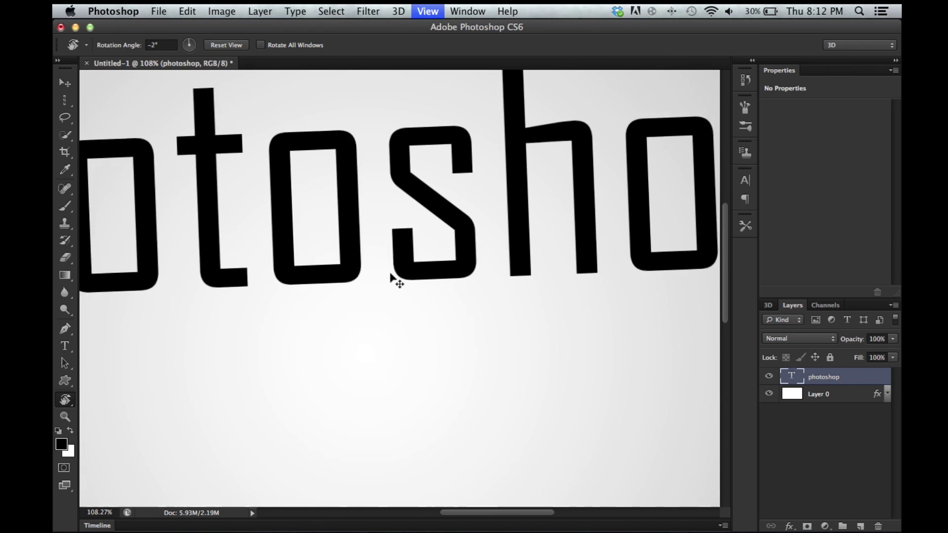
drag(390, 273, 392, 272)
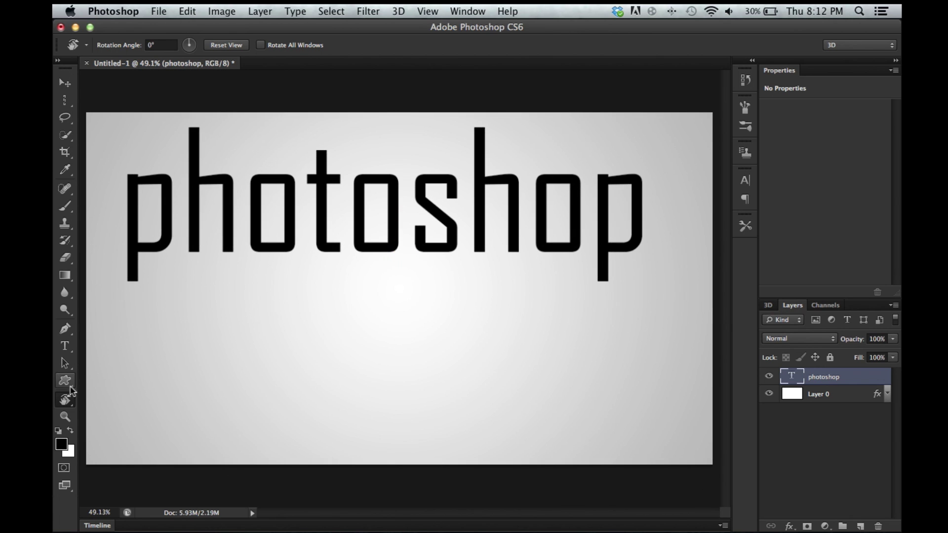
click(66, 416)
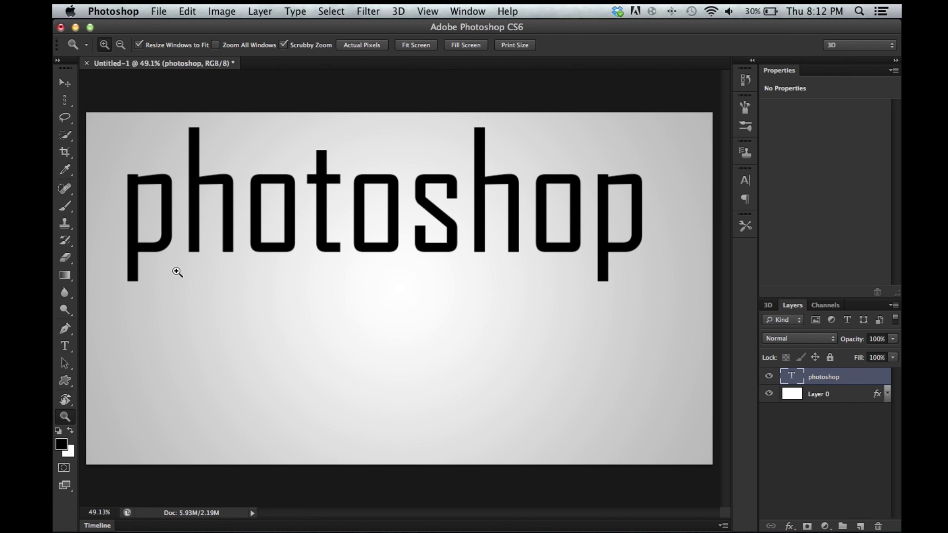
drag(134, 158, 233, 205)
drag(533, 330, 332, 229)
drag(472, 254, 702, 249)
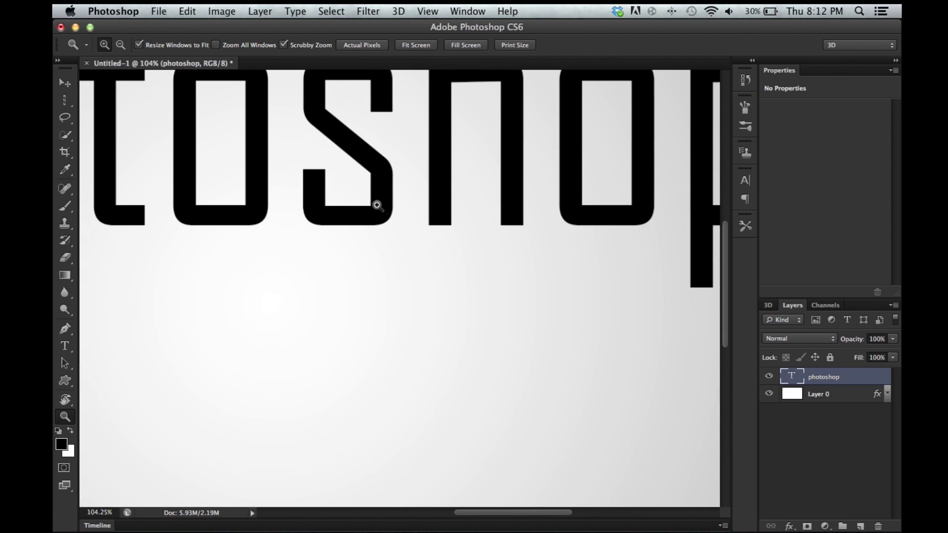
drag(377, 206, 372, 233)
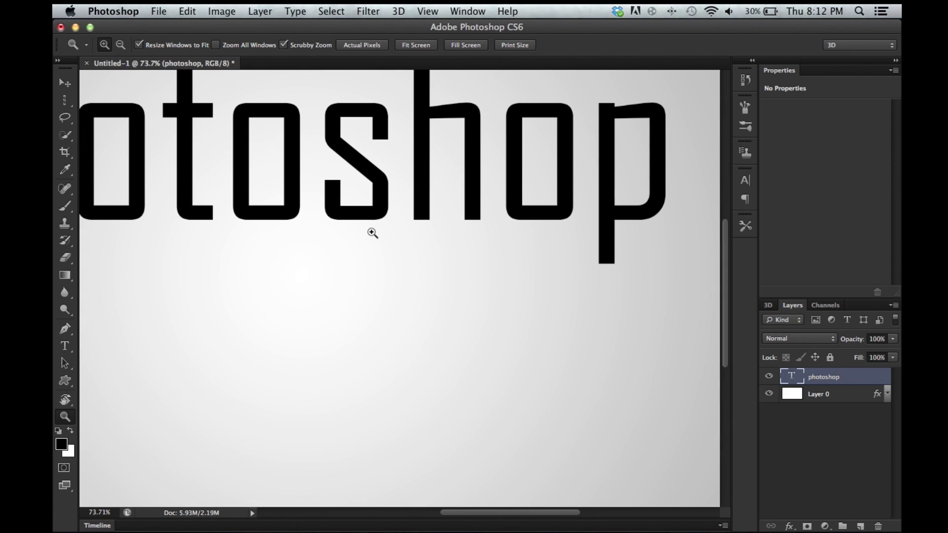
key(super+0)
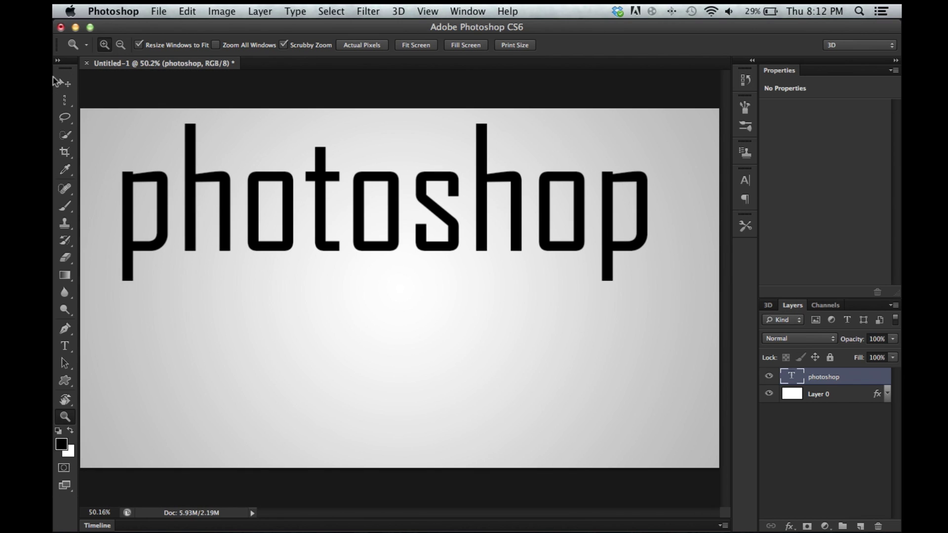
click(64, 82)
key(z)
click(360, 45)
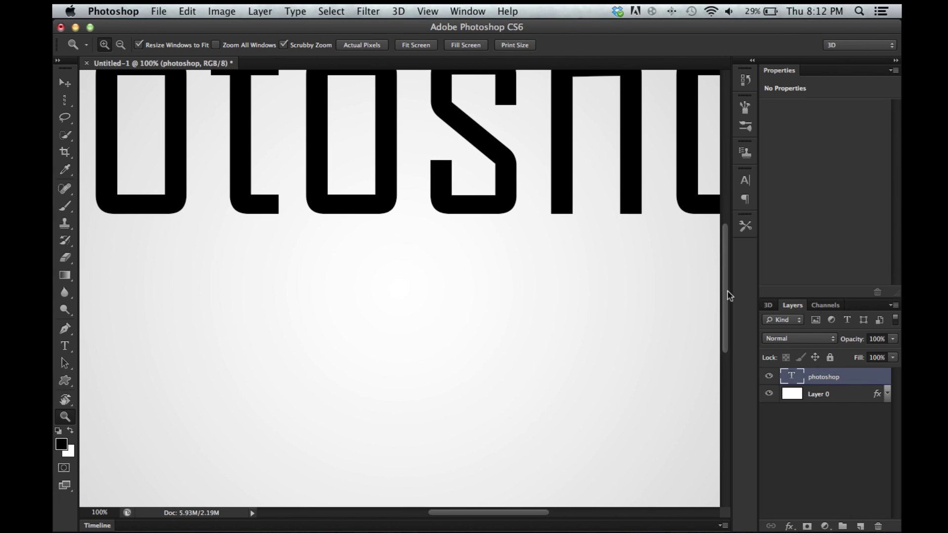
drag(725, 294, 726, 259)
drag(487, 515, 423, 529)
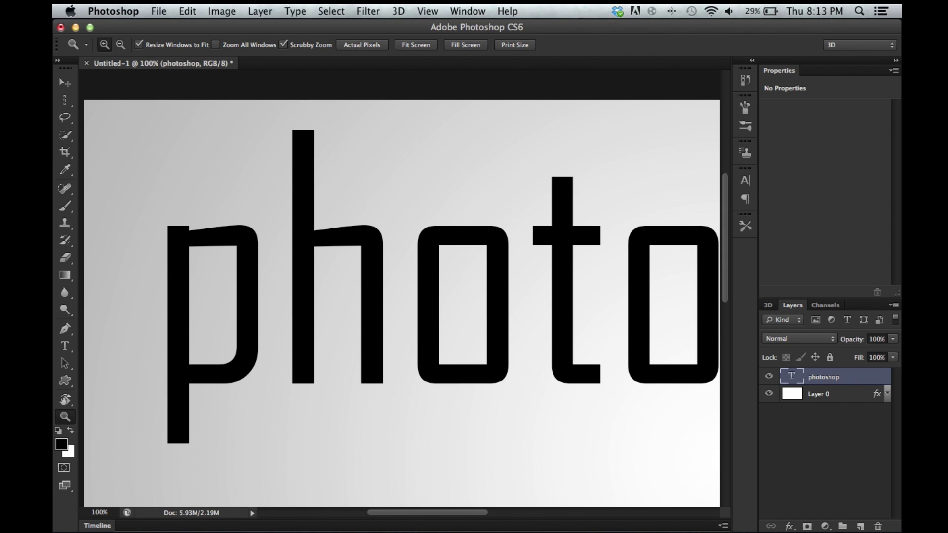
mouse_move(422, 514)
mouse_down()
mouse_move(550, 520)
mouse_move(422, 523)
mouse_move(434, 520)
mouse_up()
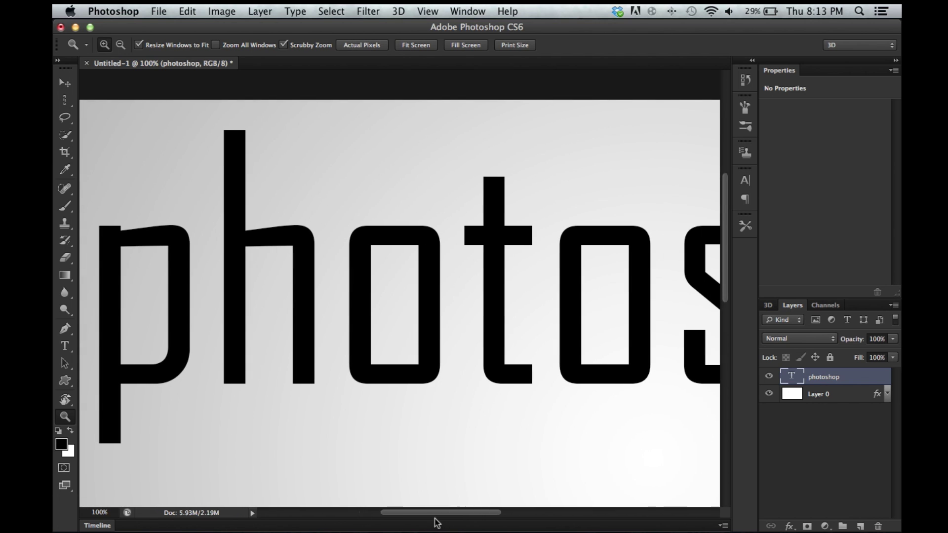
click(425, 49)
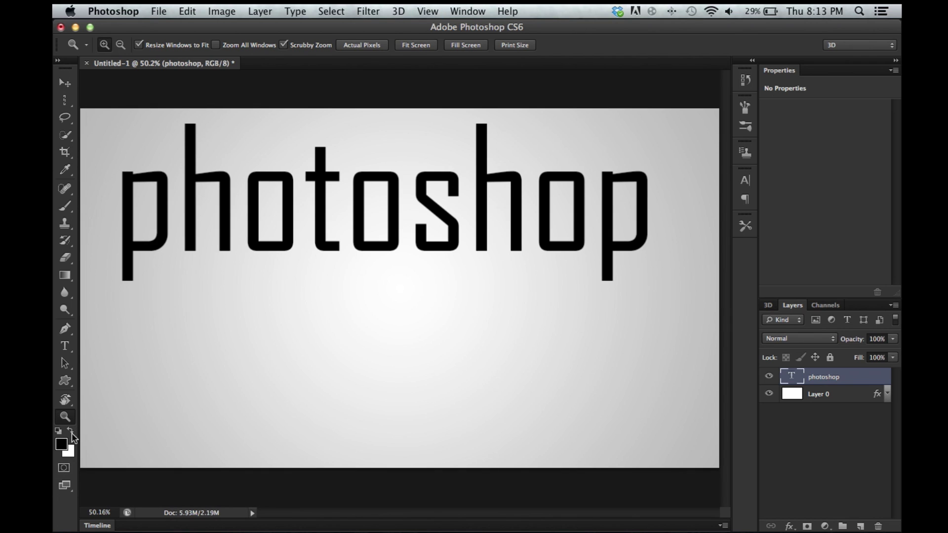
Step: Toggle Quick Mask mode and review its settings (red overlay, 50% opacity) without changing them
click(66, 468)
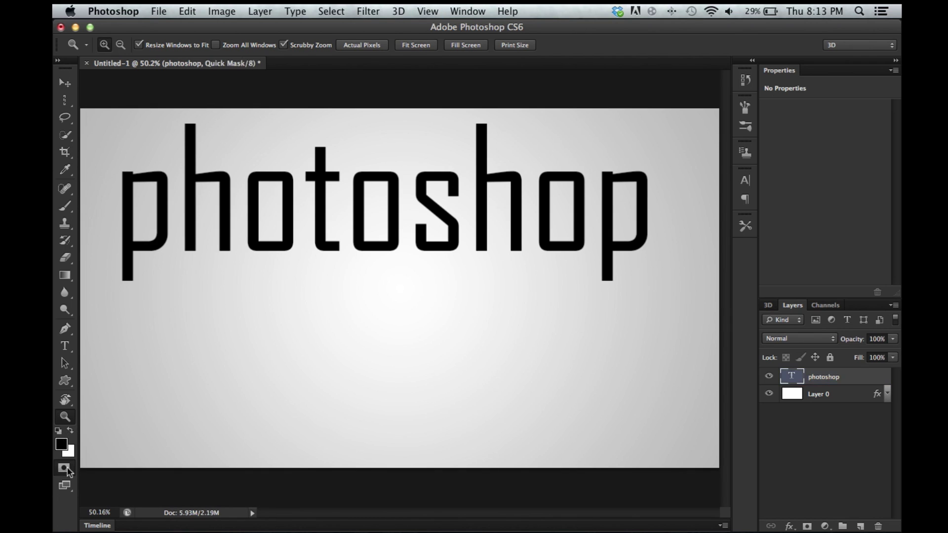
click(67, 487)
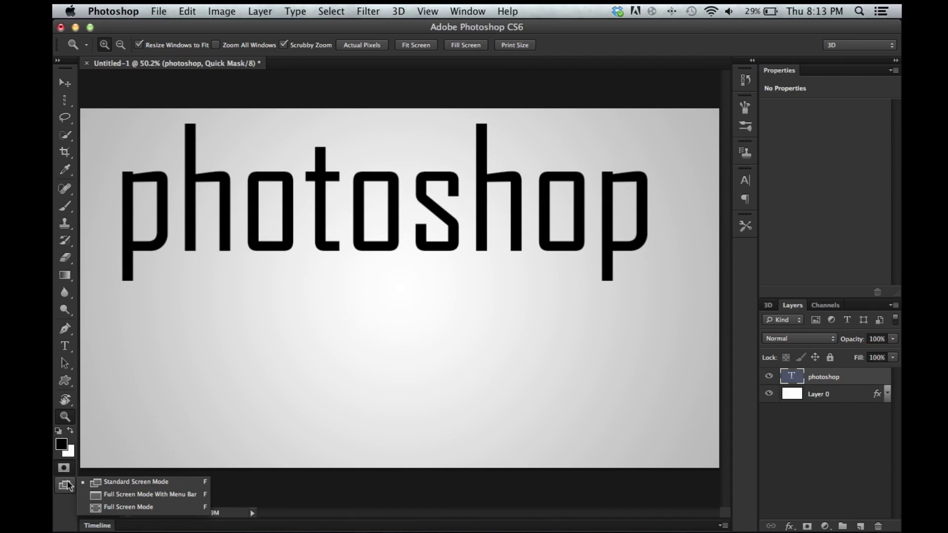
key(Escape)
key(q)
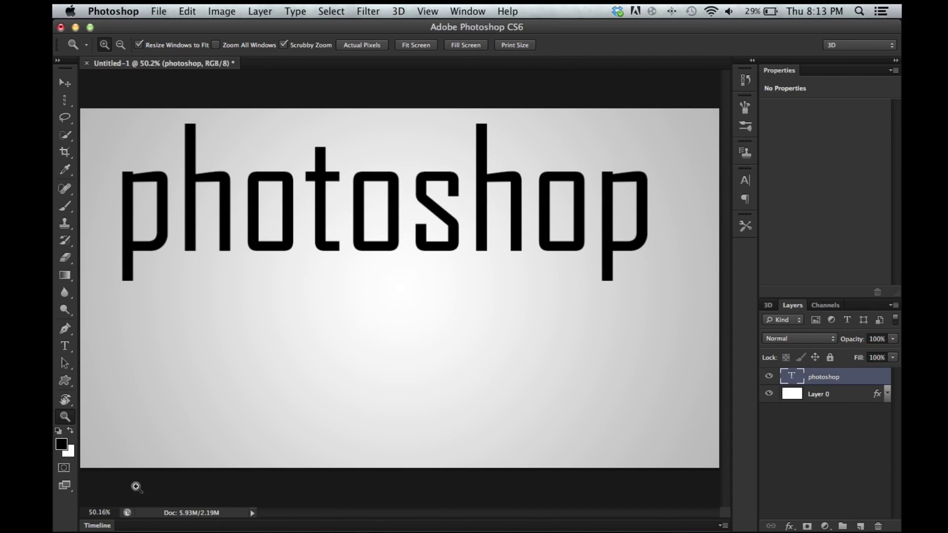
double_click(64, 468)
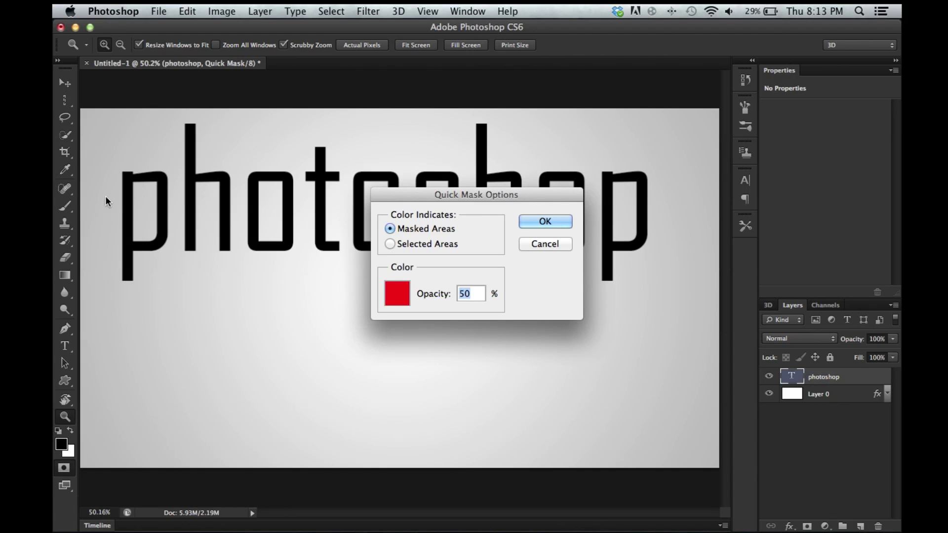
click(560, 243)
click(64, 81)
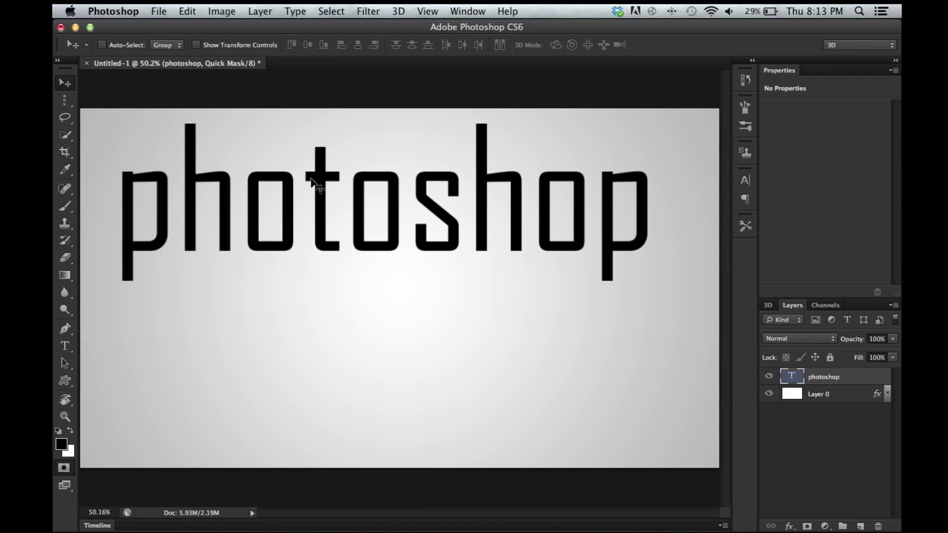
right_click(842, 392)
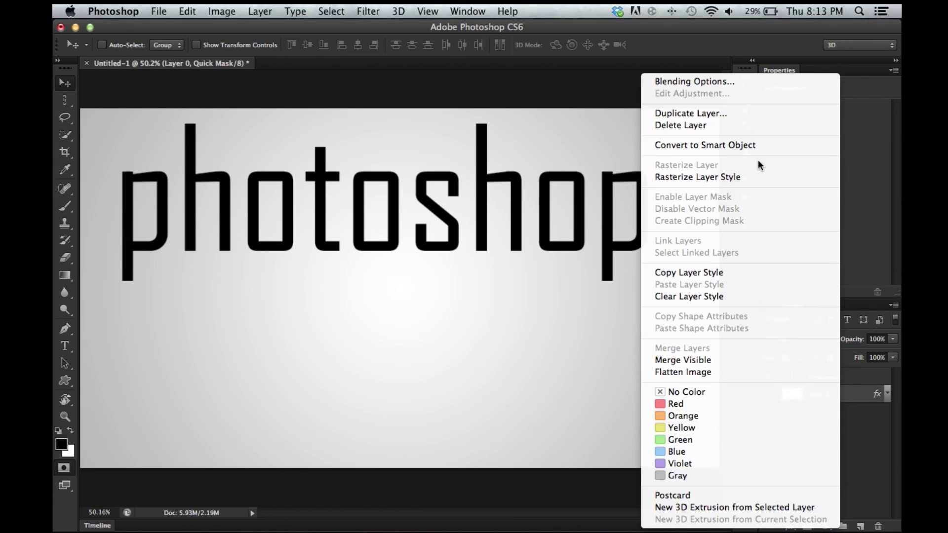
Step: Inspect Layer 0's radial Gradient Overlay by toggling it off and on, then keep it
click(721, 81)
key(Return)
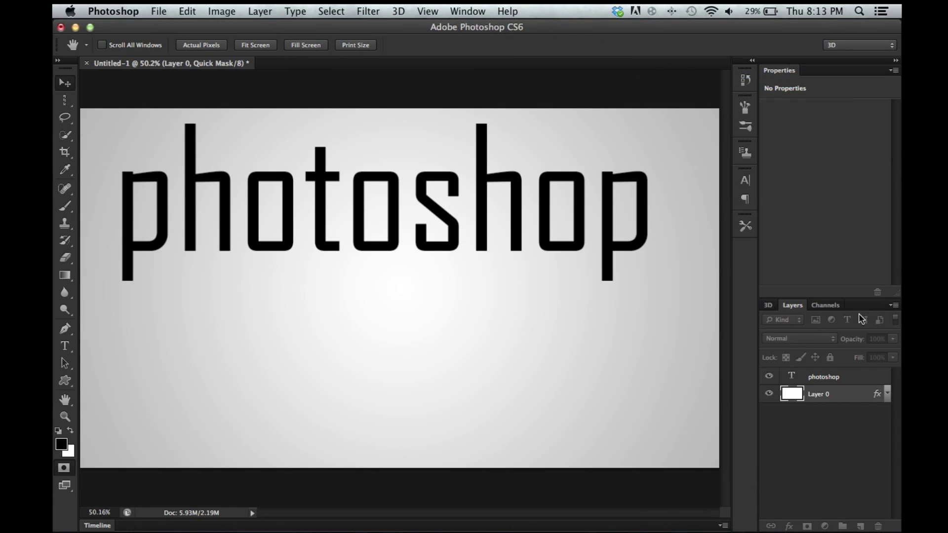
right_click(841, 395)
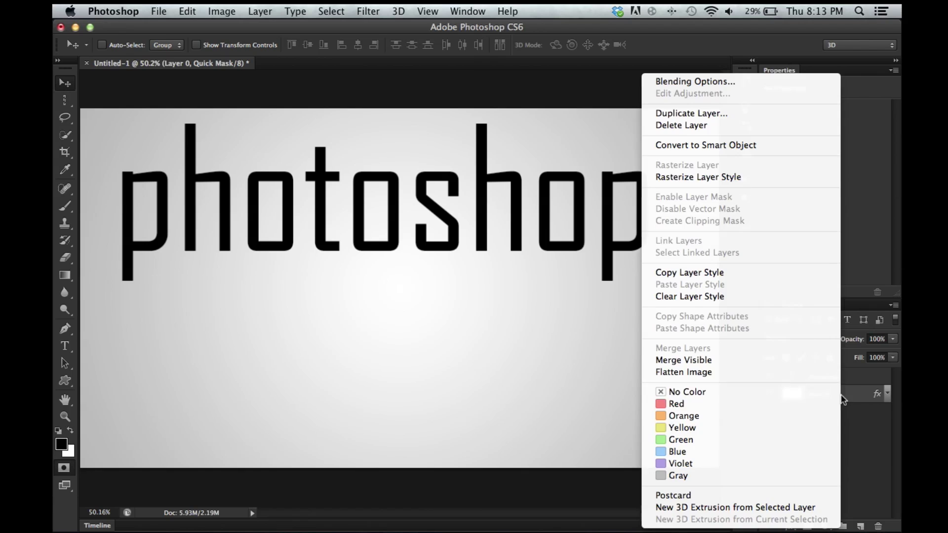
click(719, 84)
click(545, 306)
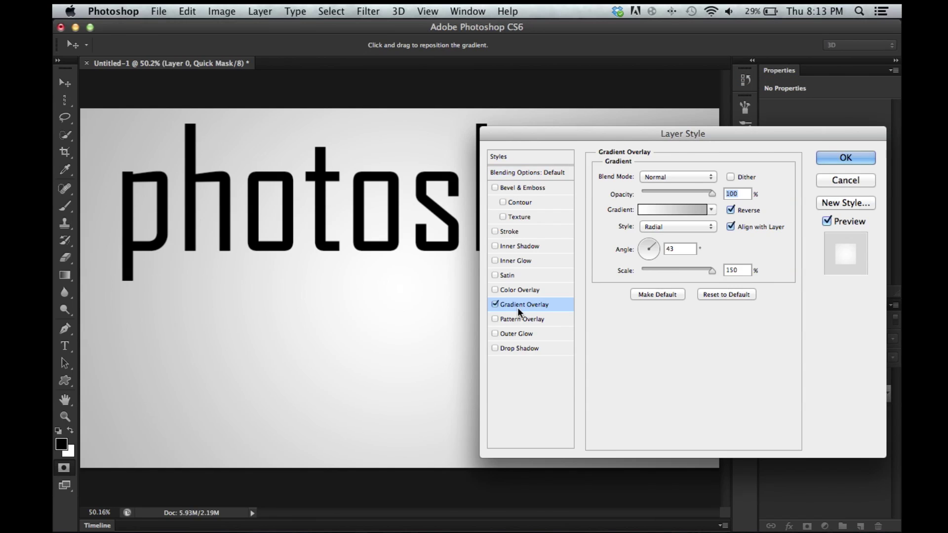
click(496, 303)
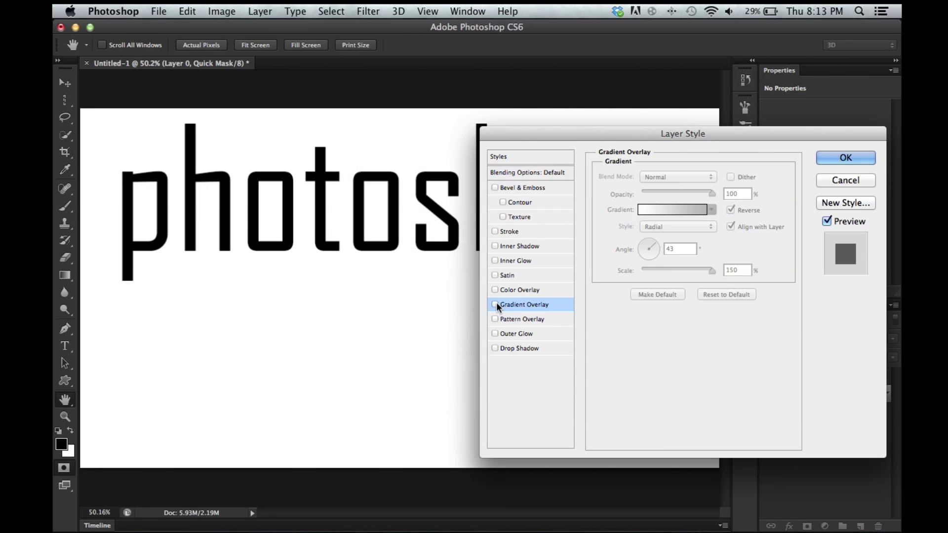
click(496, 304)
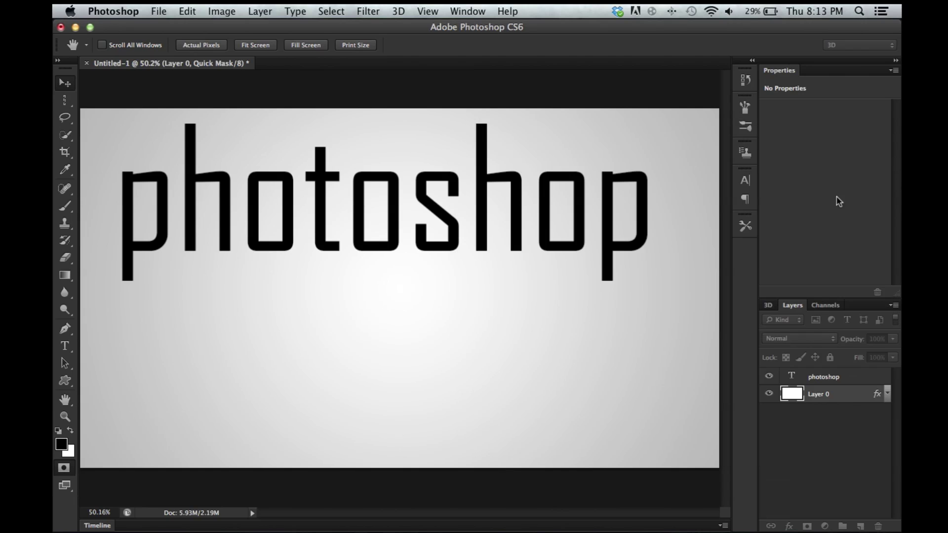
click(841, 158)
right_click(851, 374)
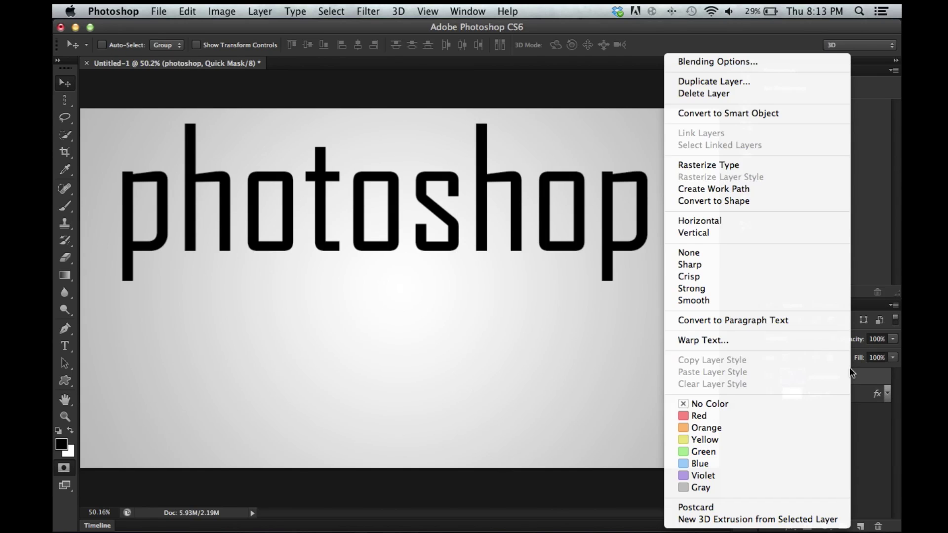
Step: Add a black Outer Glow to the photoshop text: Normal blend mode, 18 px size, 75% opacity
click(697, 66)
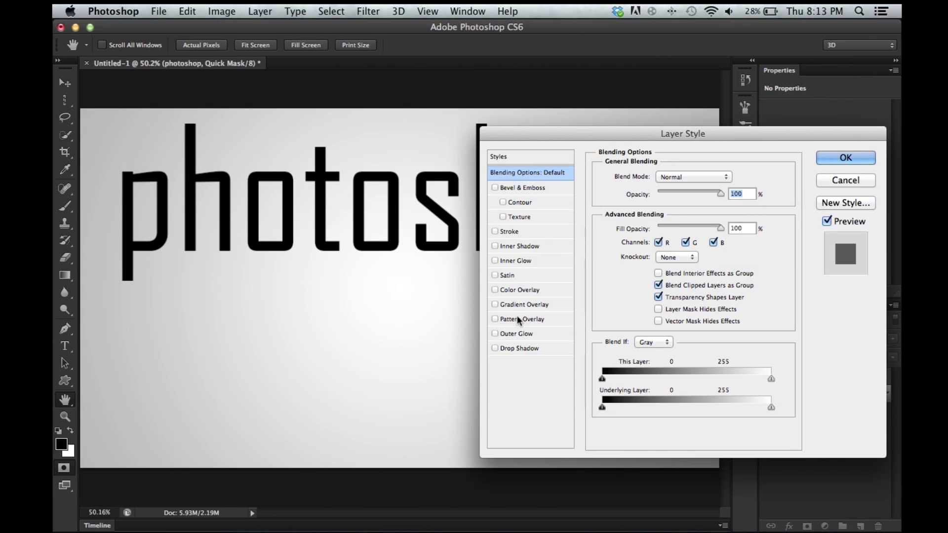
click(514, 334)
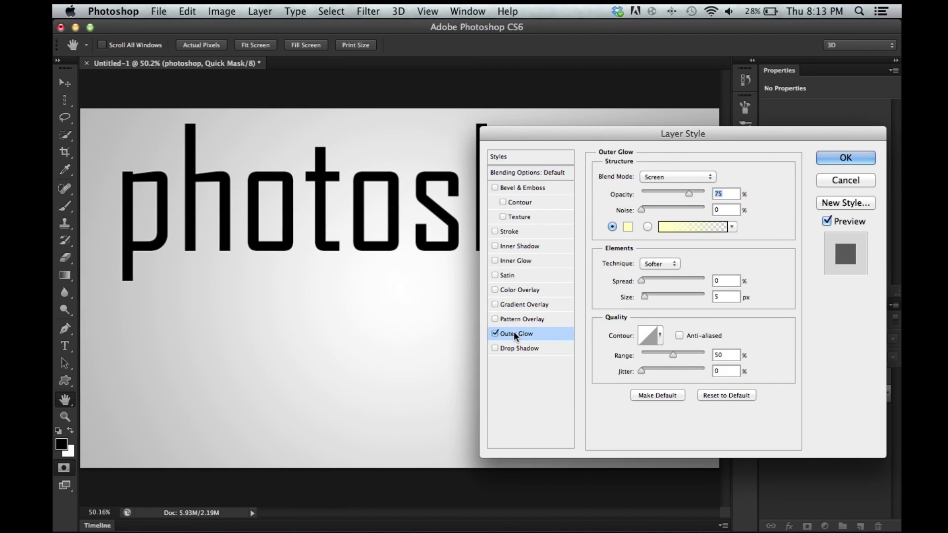
click(628, 227)
click(439, 304)
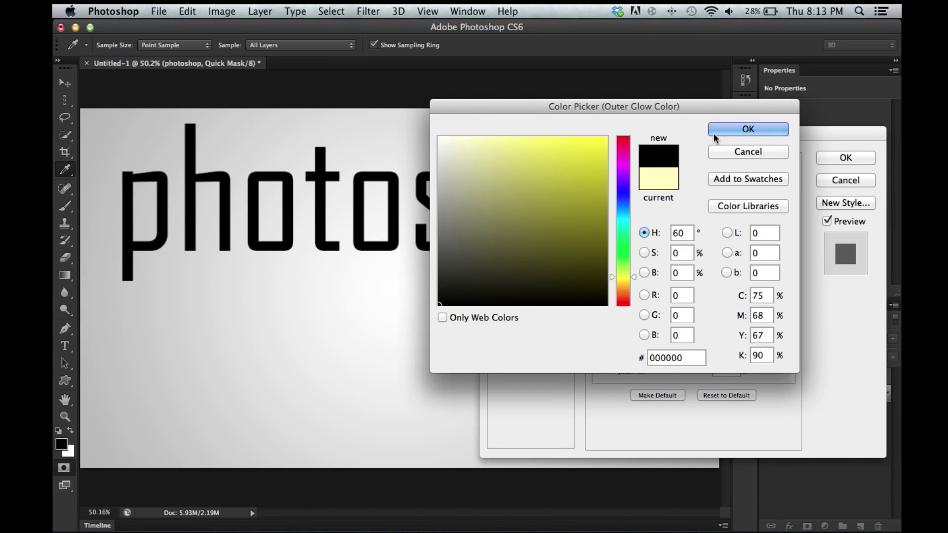
click(747, 130)
click(687, 173)
click(679, 92)
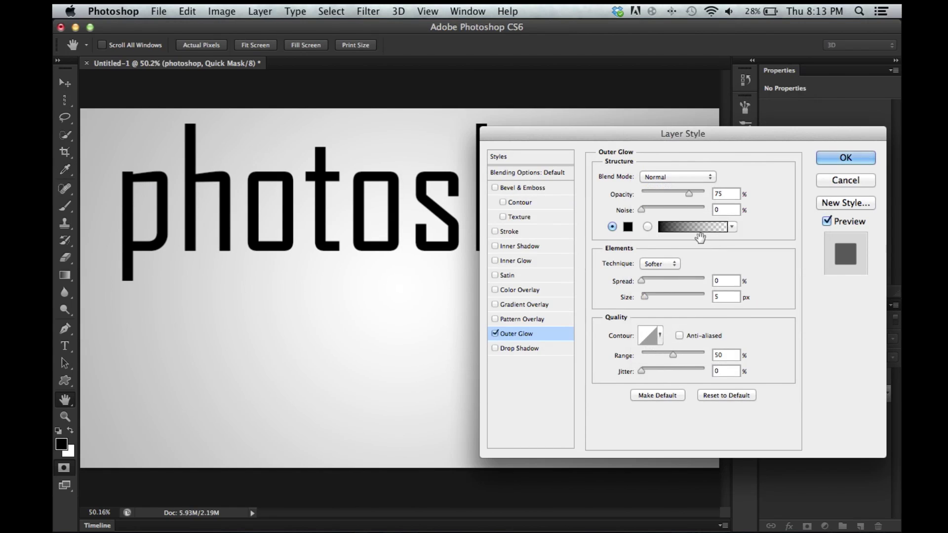
mouse_move(643, 295)
mouse_down()
mouse_move(693, 297)
mouse_move(638, 300)
mouse_move(650, 299)
mouse_up()
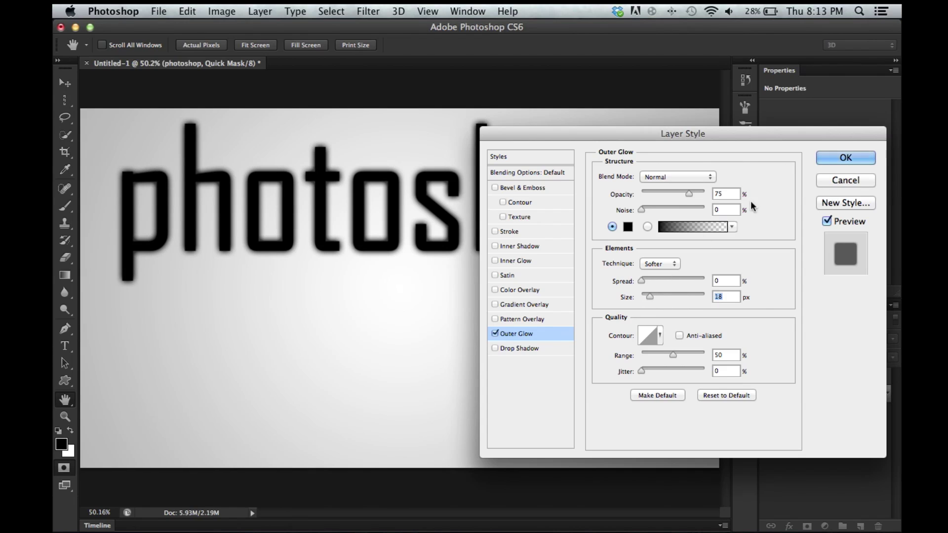
click(846, 157)
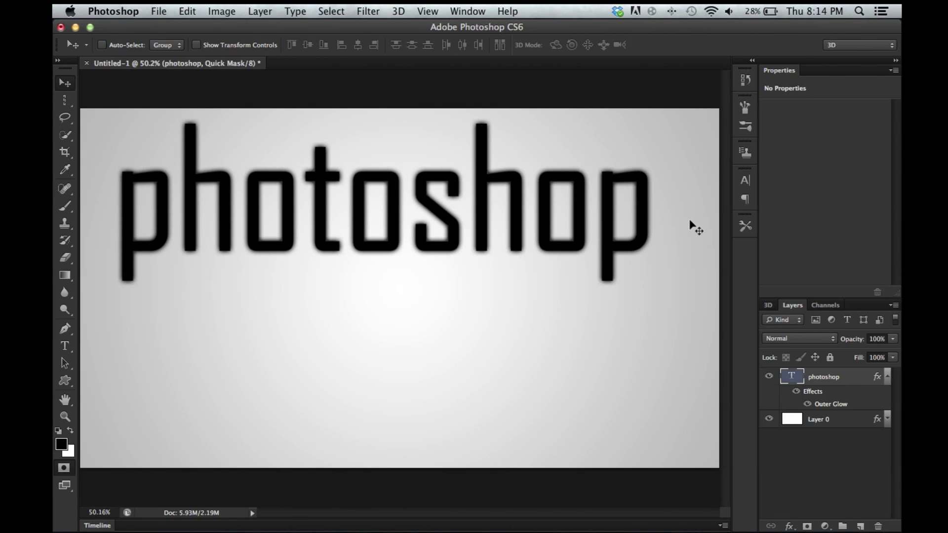